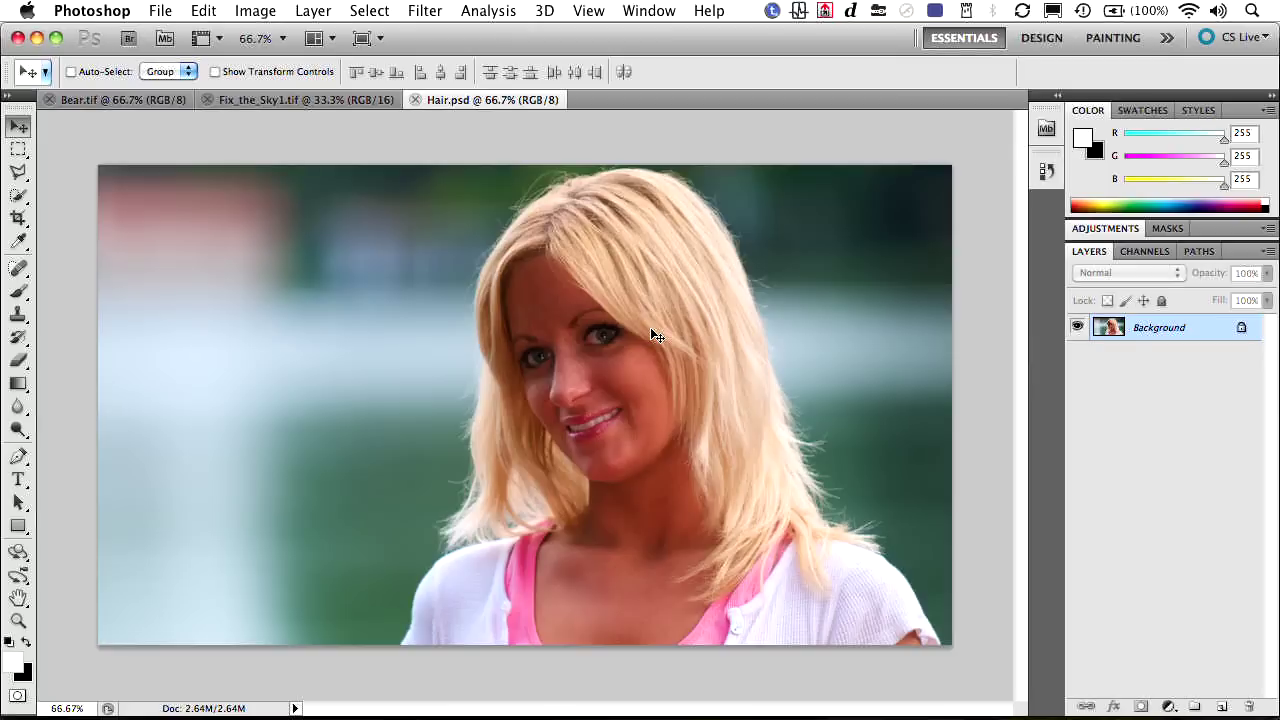
- Quick-select the woman and refine edge: Smart Radius 42.5 px, Smooth 12, Shift Edge -35%
key(w)
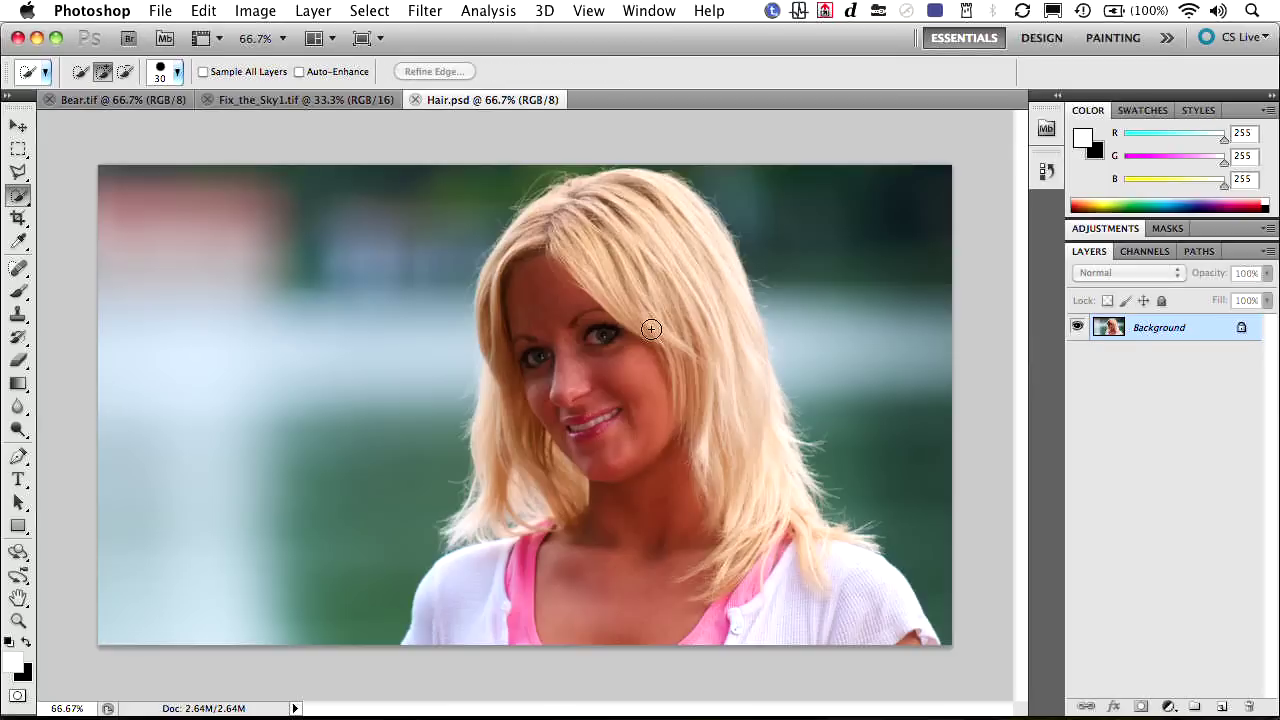
mouse_move(620, 241)
mouse_down()
mouse_move(683, 296)
mouse_move(735, 467)
mouse_move(791, 578)
mouse_move(825, 600)
mouse_move(472, 629)
mouse_move(569, 515)
mouse_move(522, 477)
mouse_move(531, 411)
mouse_move(491, 294)
mouse_up()
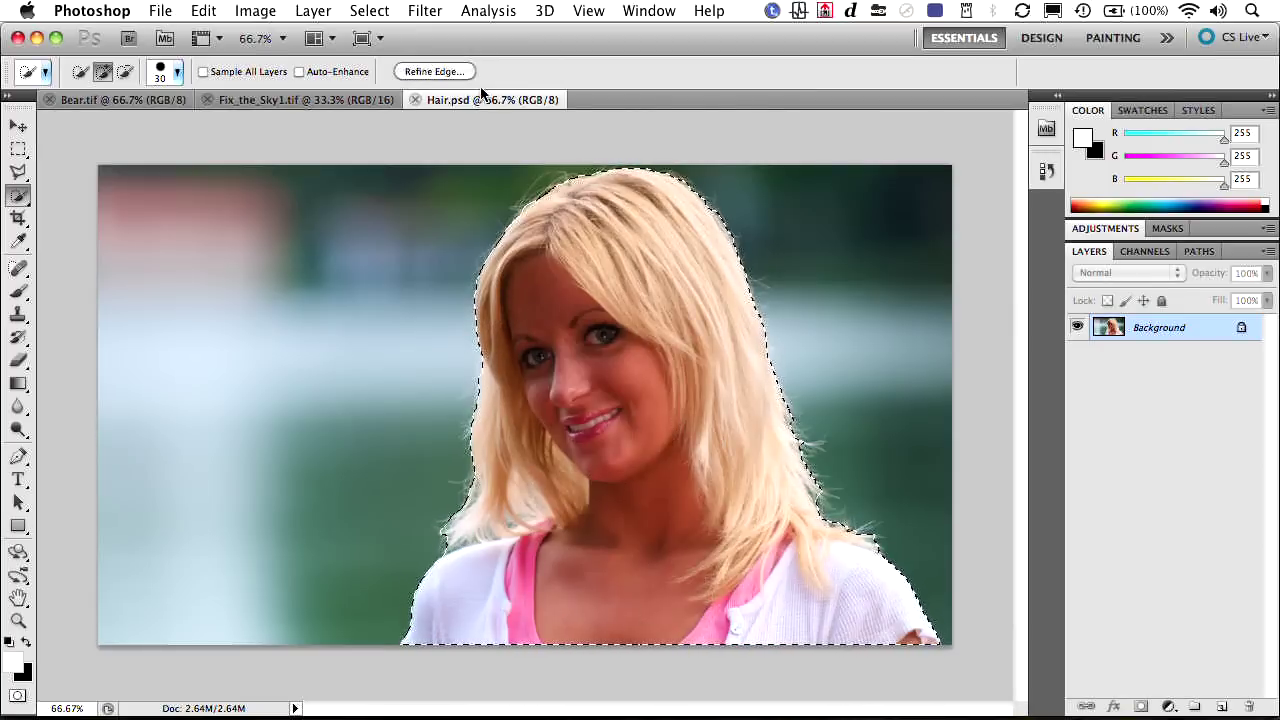
click(436, 71)
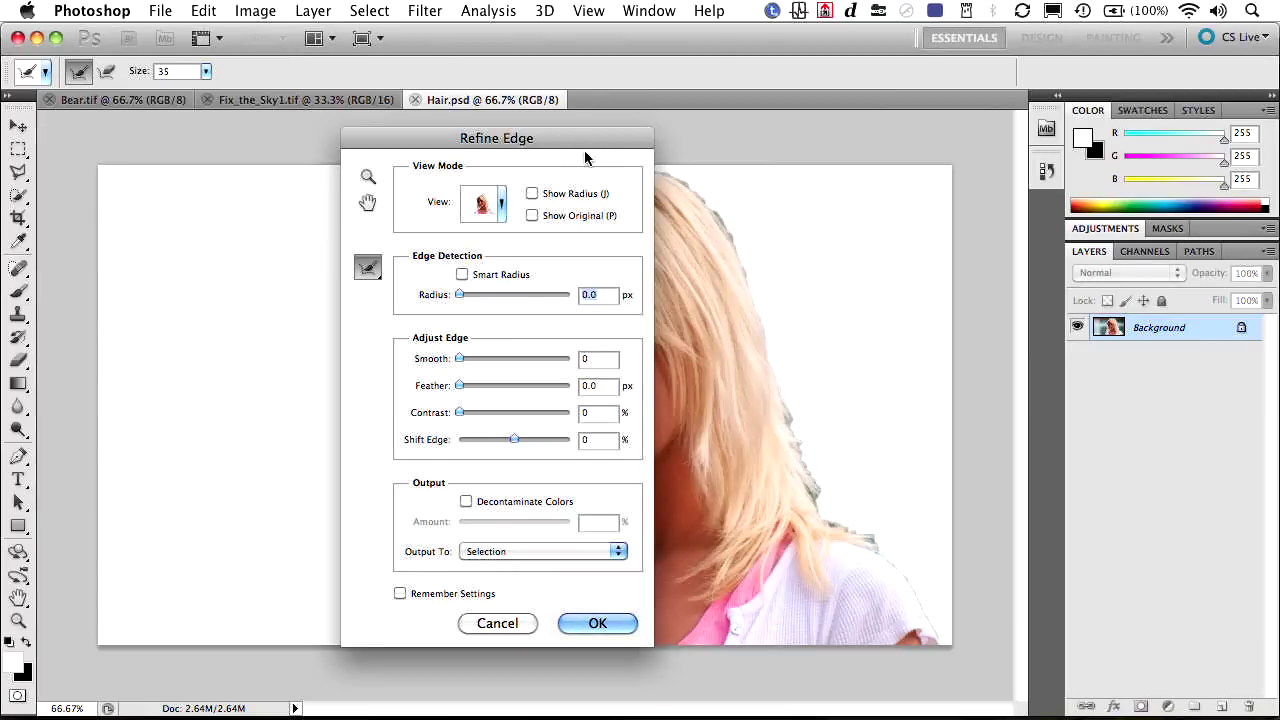
drag(580, 146, 303, 135)
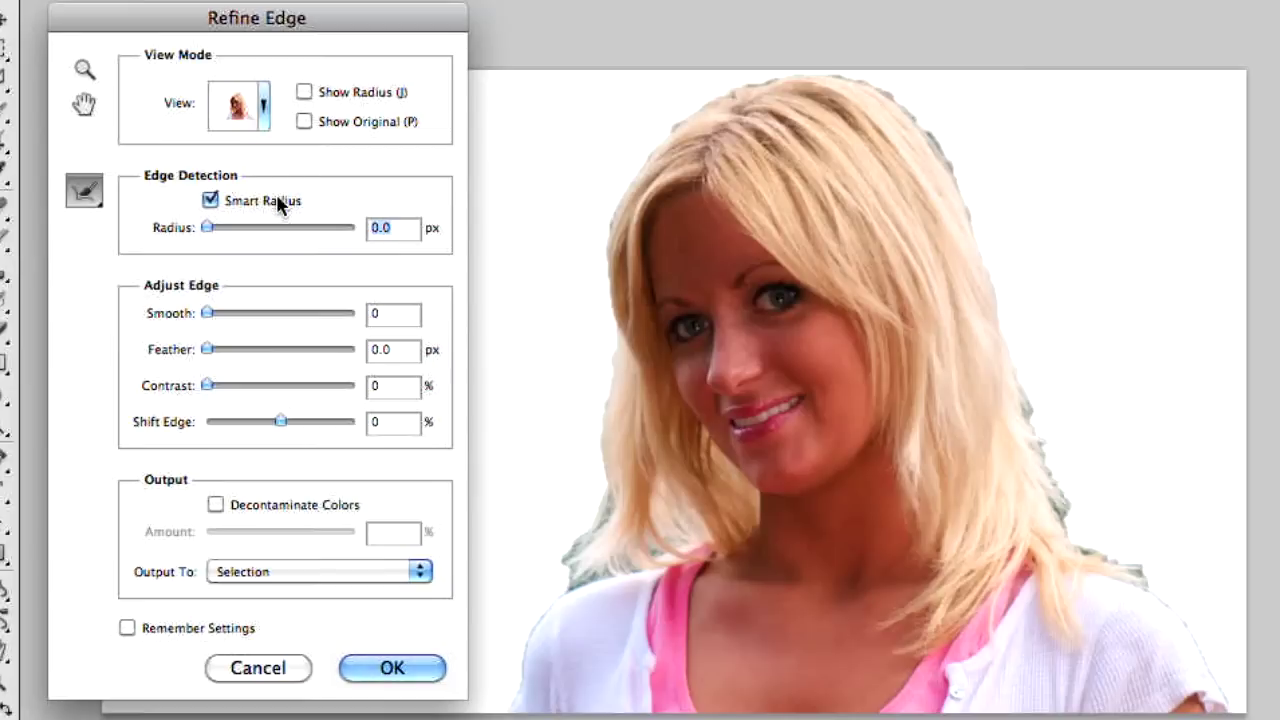
drag(209, 229, 293, 244)
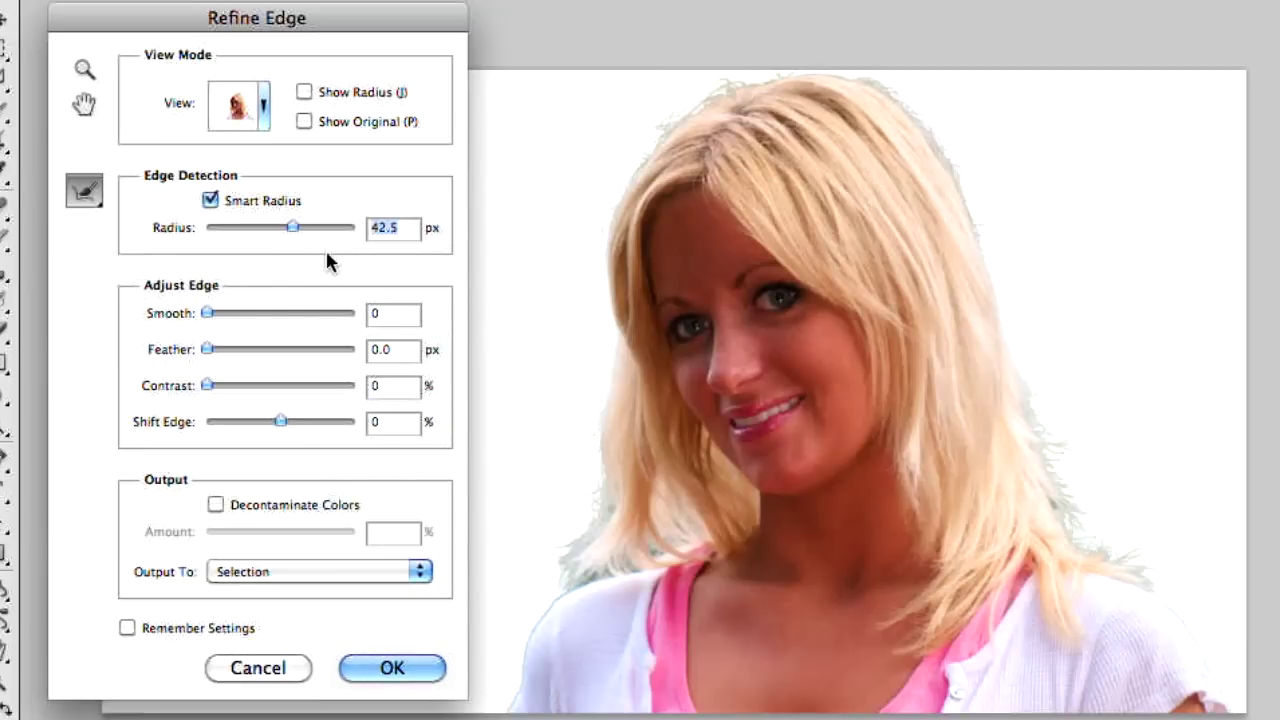
drag(223, 311, 226, 316)
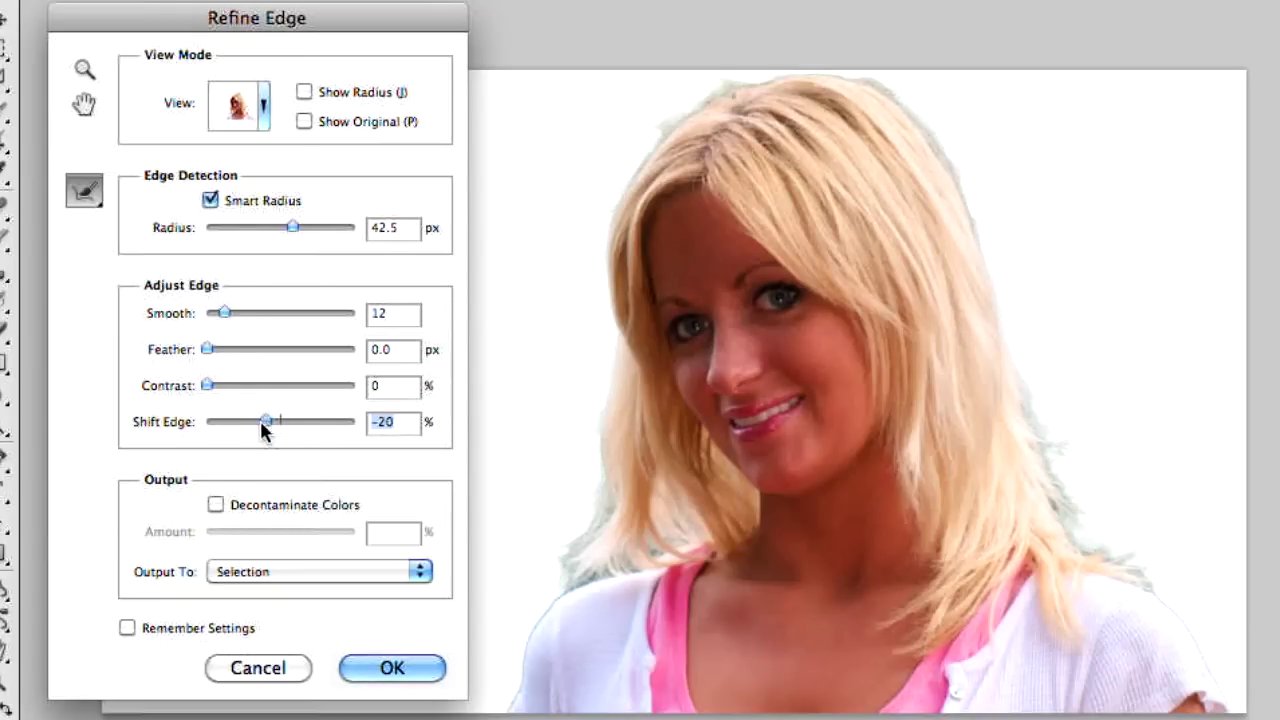
drag(262, 422, 255, 424)
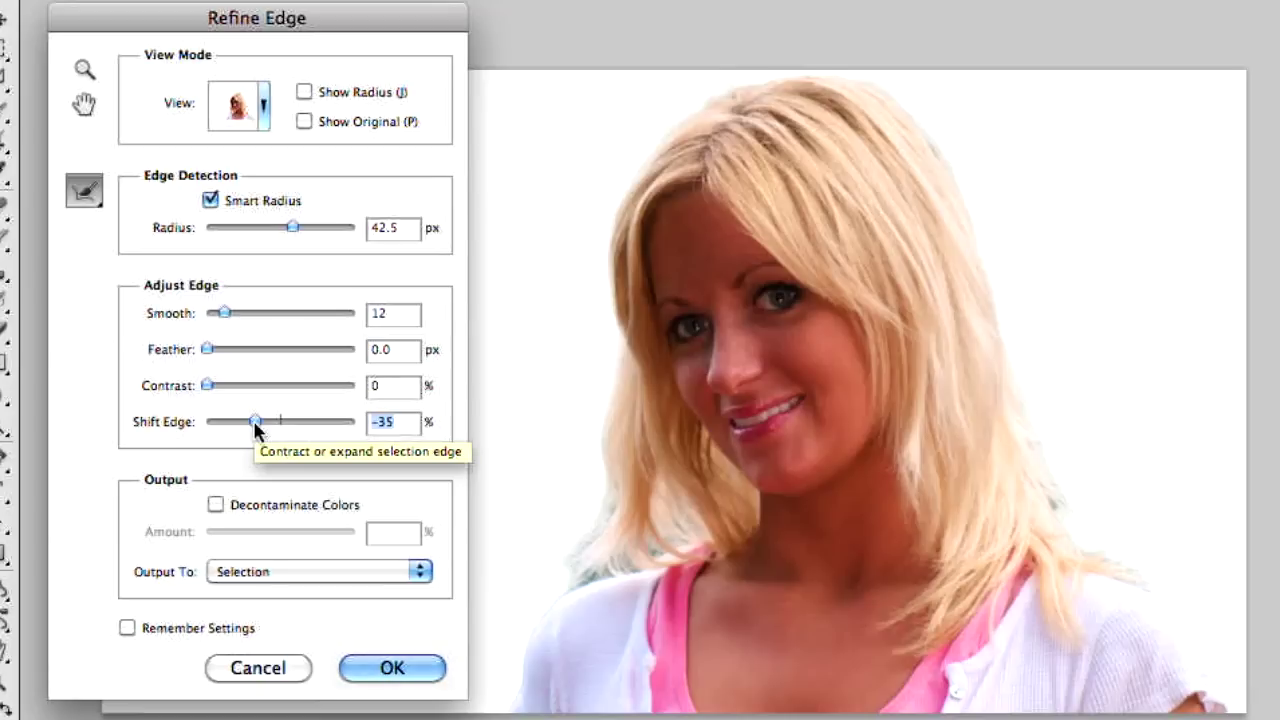
- Decontaminate colours, output to a new masked layer, and brush-refine the hair edges before applying
click(259, 509)
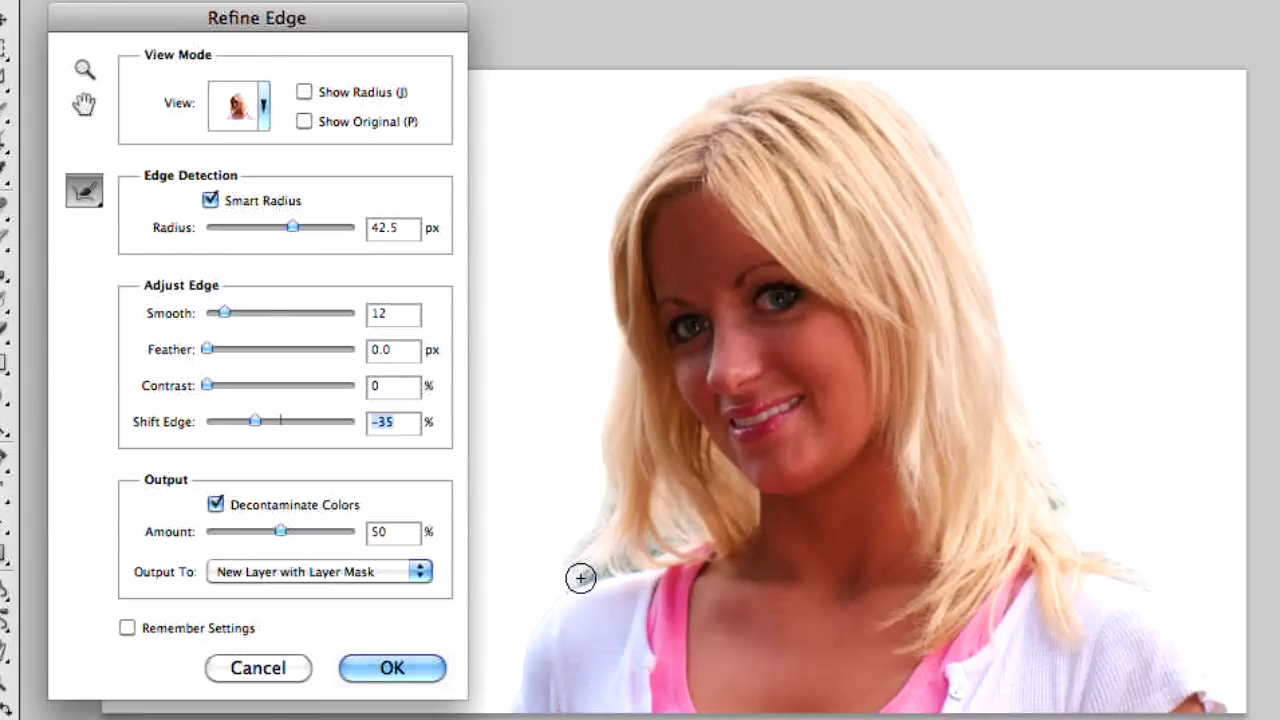
mouse_move(585, 574)
mouse_down()
mouse_move(660, 555)
mouse_move(680, 531)
mouse_move(623, 500)
mouse_move(589, 551)
mouse_up()
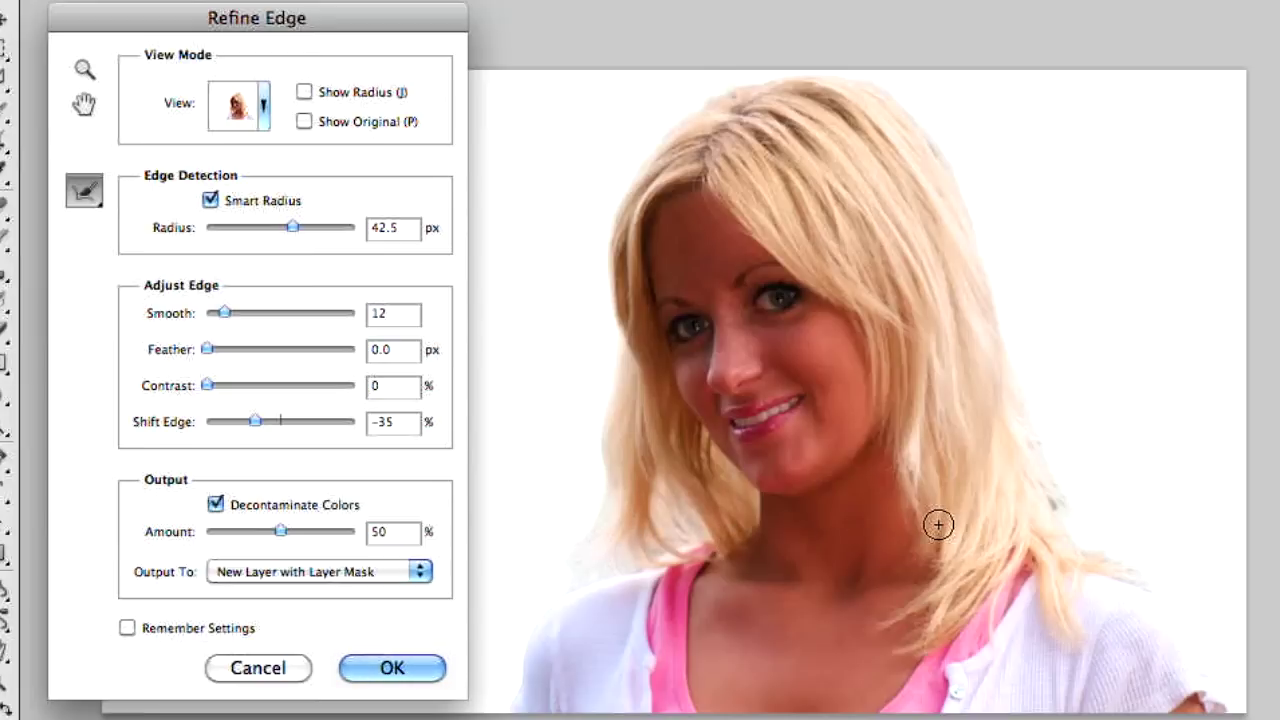
mouse_move(1032, 527)
mouse_down()
mouse_move(1049, 500)
mouse_move(886, 102)
mouse_move(940, 194)
mouse_up()
click(388, 667)
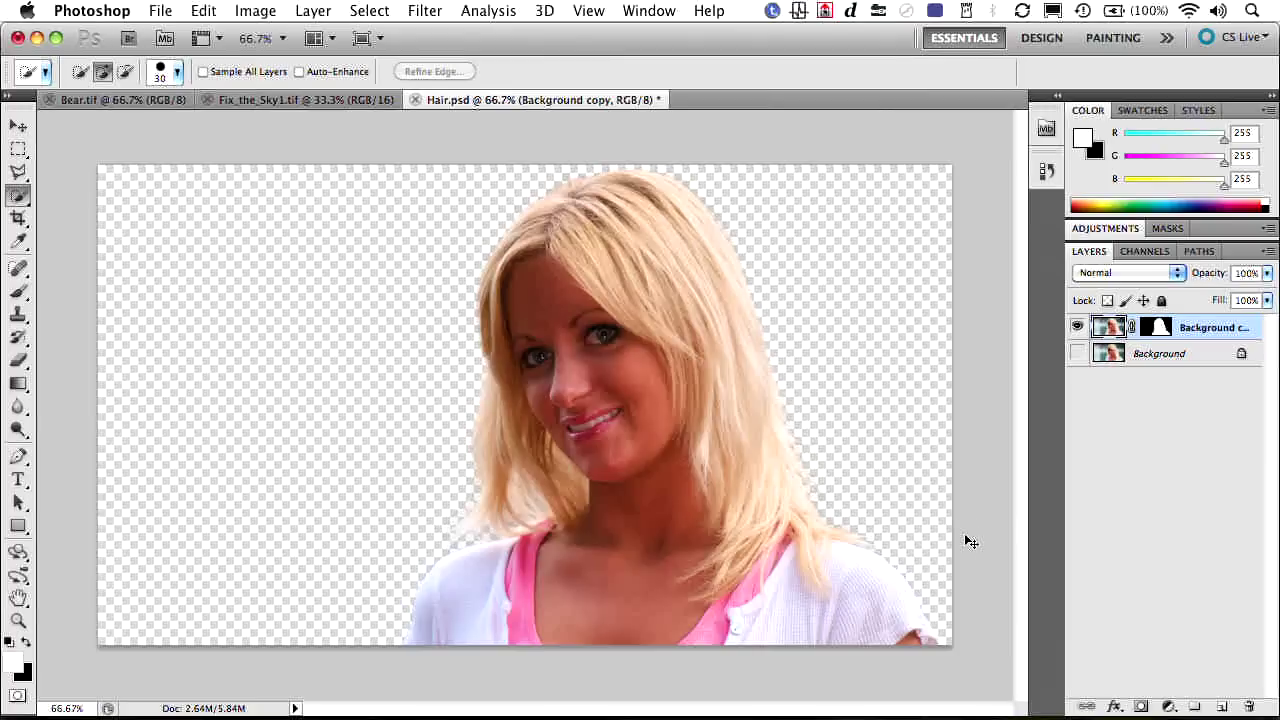
- Save Hair.psd with the default Photoshop format options and close it
key(super+s)
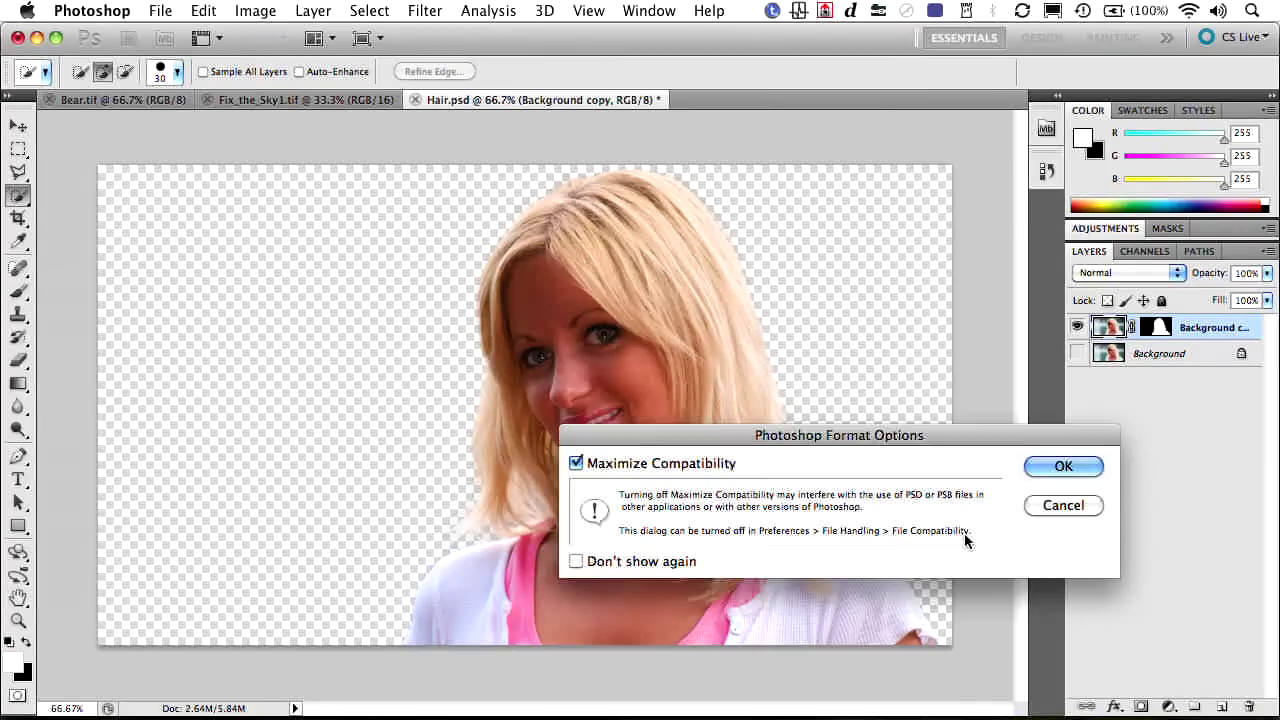
key(Return)
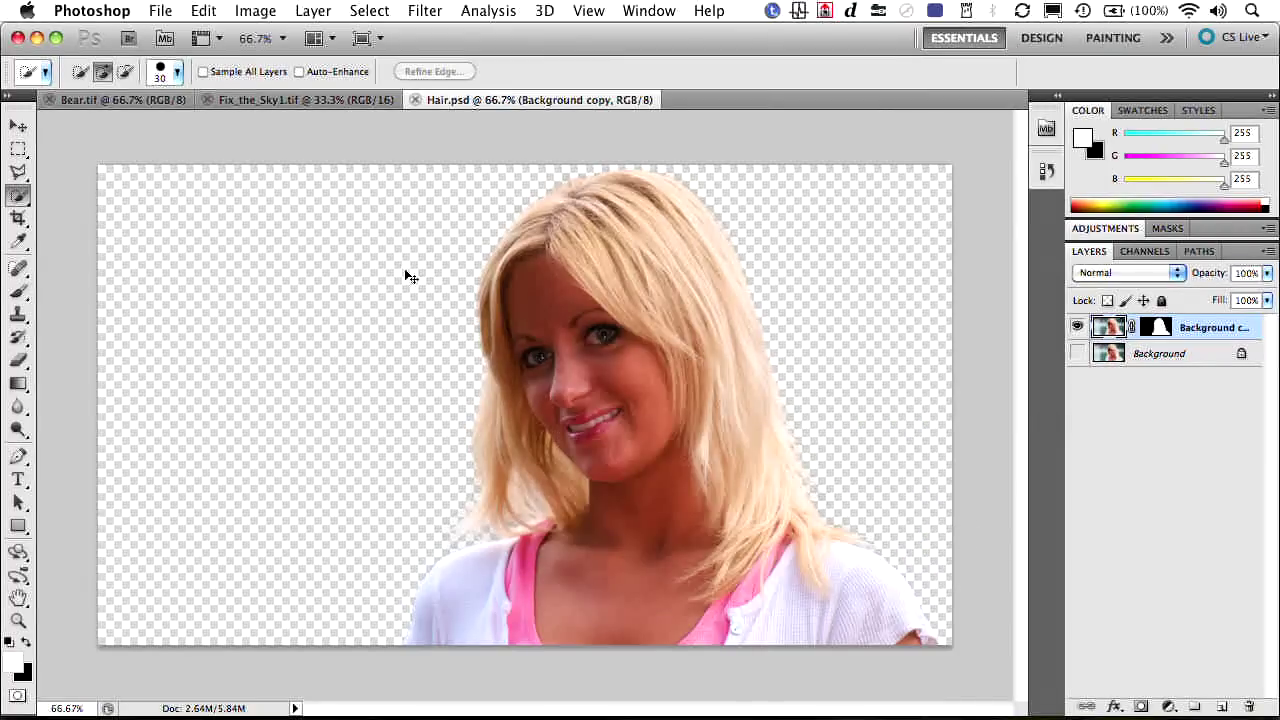
key(super+w)
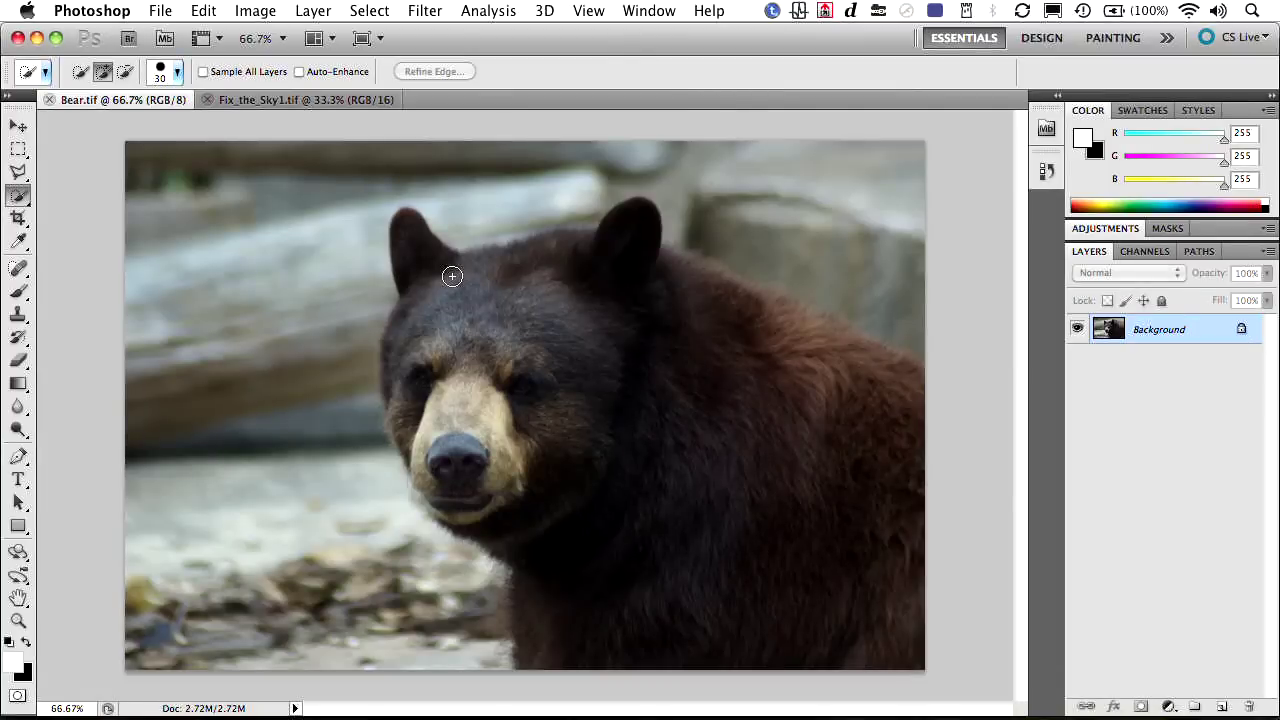
- Duplicate Background as Layer 1 and quick-select the bear, subtracting the background above its back
key(super+j)
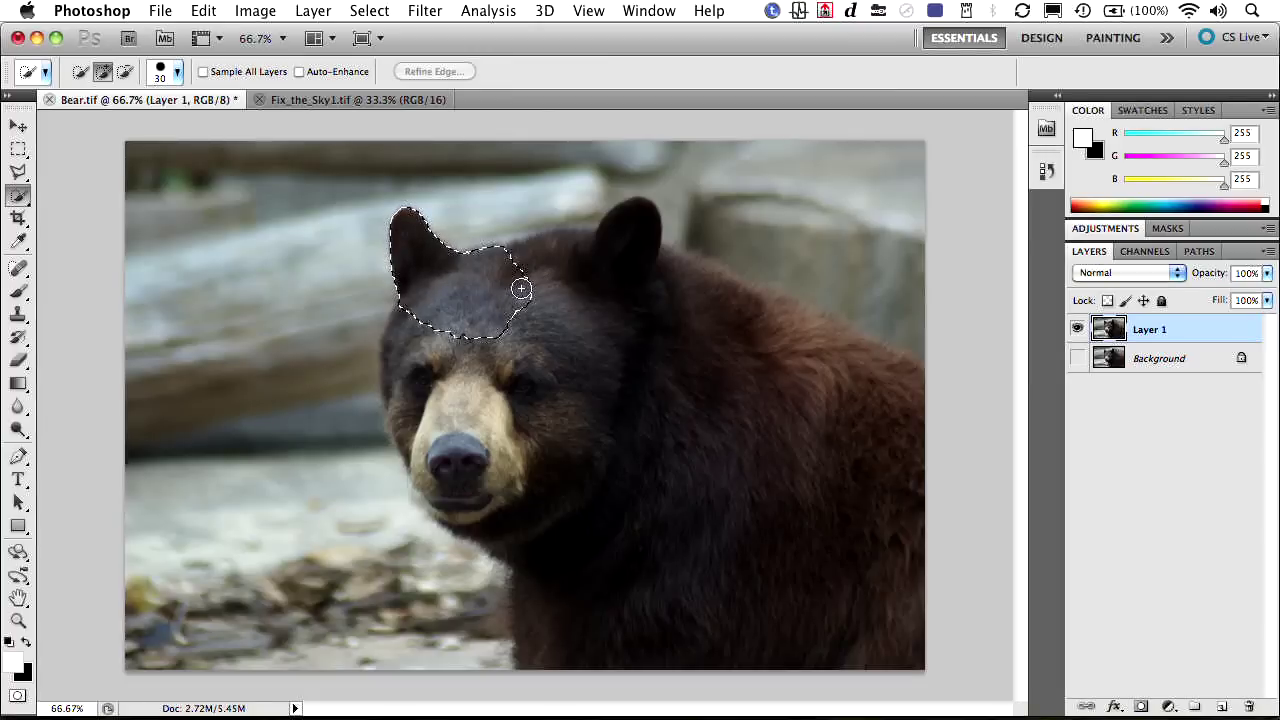
mouse_move(521, 289)
mouse_down()
mouse_move(586, 277)
mouse_move(620, 246)
mouse_move(488, 346)
mouse_move(423, 359)
mouse_move(449, 438)
mouse_move(416, 418)
mouse_move(441, 476)
mouse_move(525, 488)
mouse_move(553, 378)
mouse_move(607, 391)
mouse_move(681, 348)
mouse_move(670, 302)
mouse_move(689, 288)
mouse_move(855, 397)
mouse_move(880, 459)
mouse_move(850, 480)
mouse_up()
mouse_move(651, 147)
mouse_down()
mouse_move(779, 231)
mouse_move(863, 262)
mouse_move(899, 311)
mouse_up()
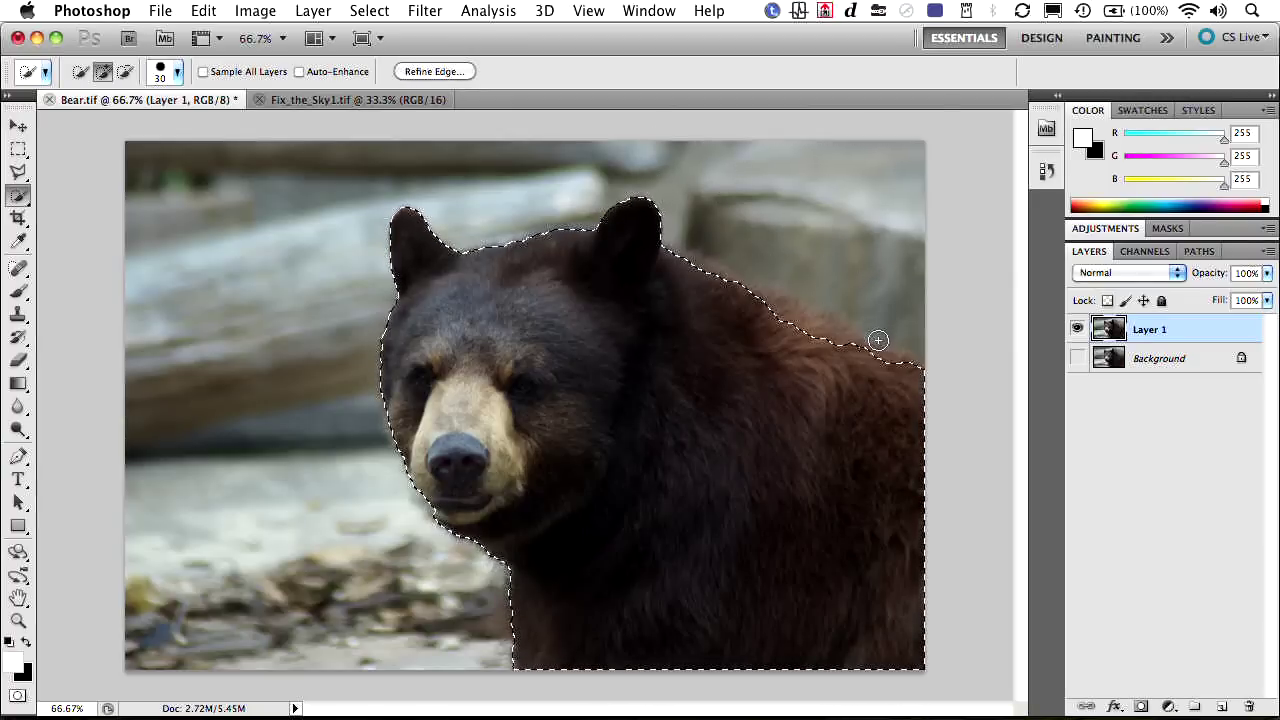
drag(869, 357, 706, 287)
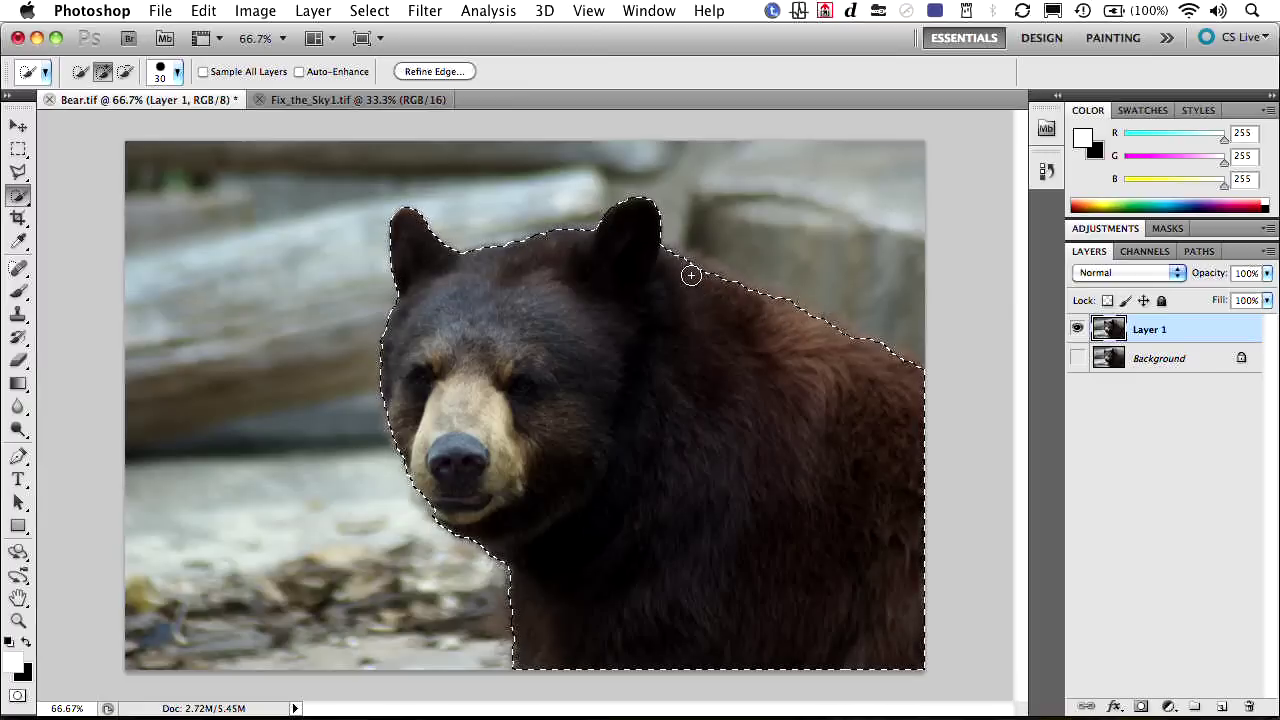
- Set Smart Radius to 17.5 px, refine fur down the bear's face, and erase refinement beside the muzzle
click(441, 72)
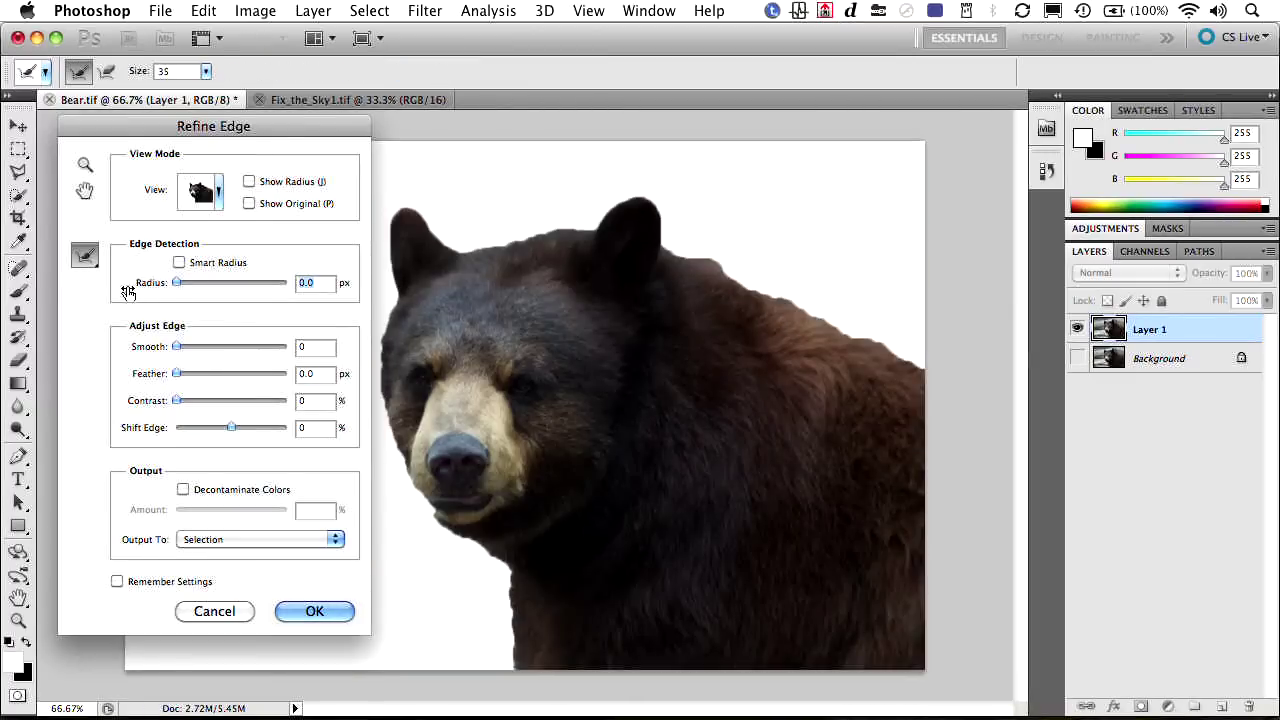
click(206, 264)
drag(208, 227, 296, 238)
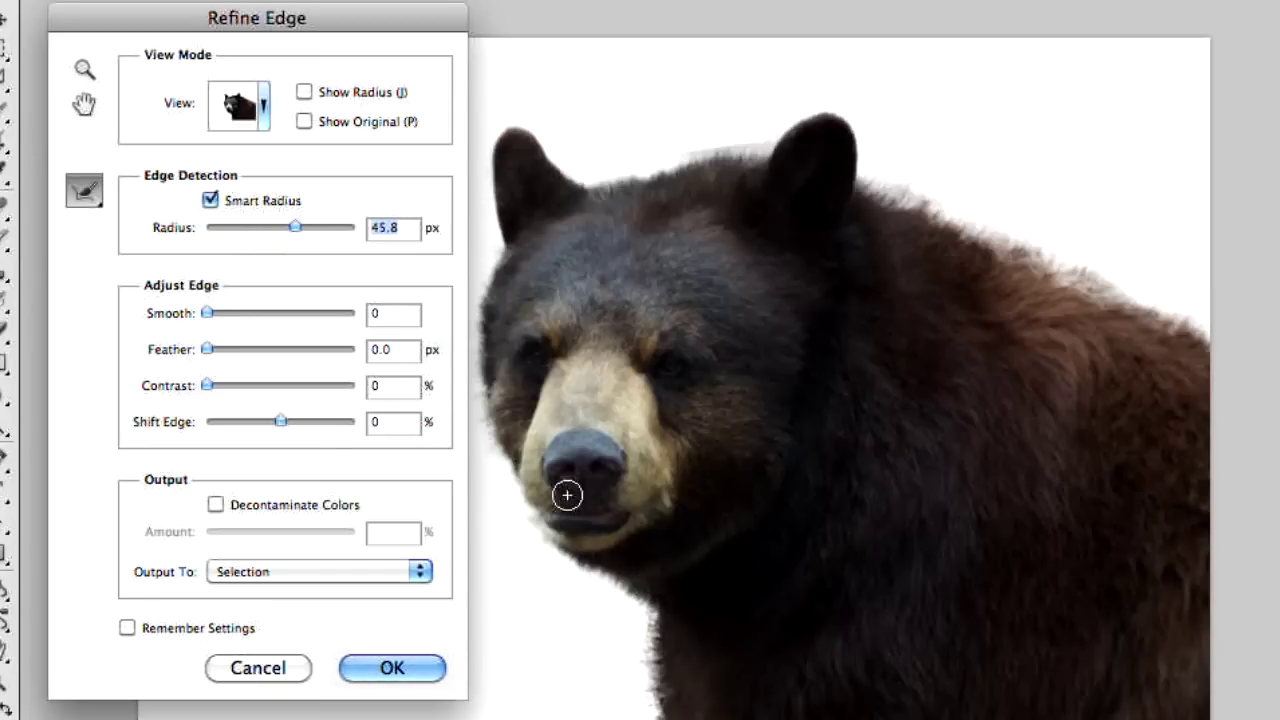
mouse_move(505, 396)
mouse_down()
mouse_move(501, 451)
mouse_move(560, 538)
mouse_move(515, 463)
mouse_move(627, 430)
mouse_move(578, 435)
mouse_move(526, 475)
mouse_move(548, 537)
mouse_move(528, 531)
mouse_move(511, 487)
mouse_move(534, 531)
mouse_up()
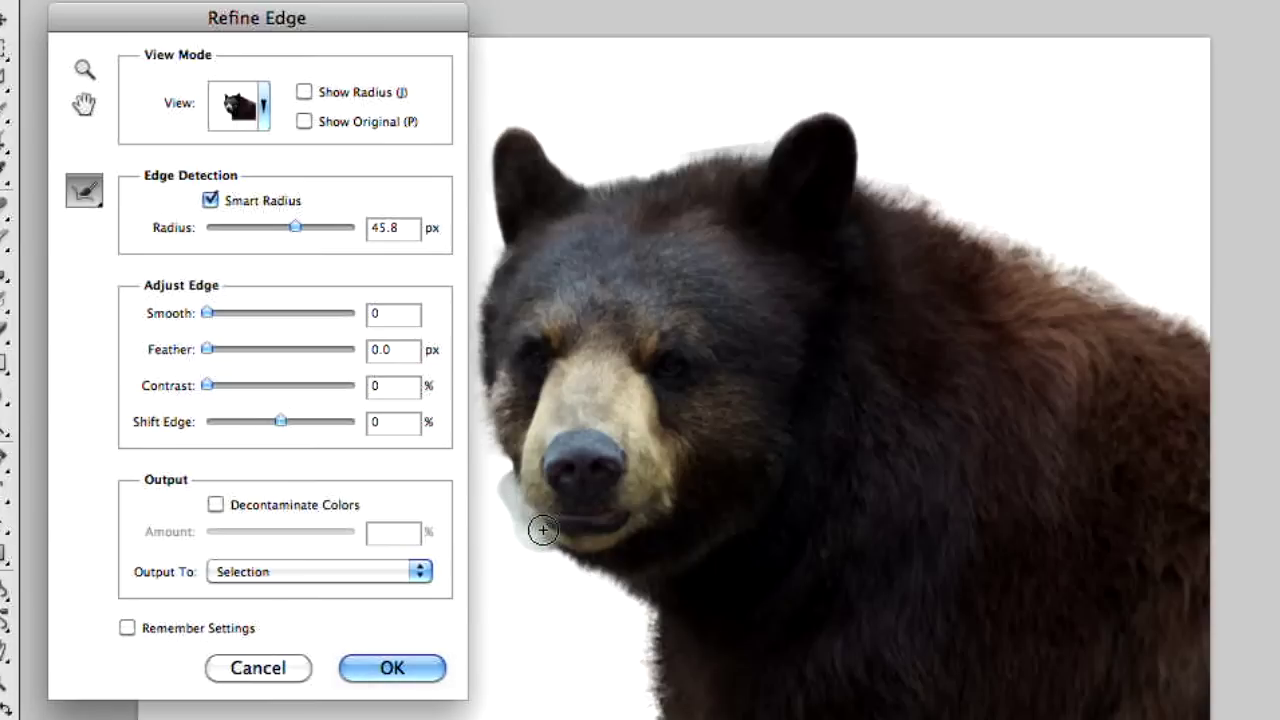
key(alt)
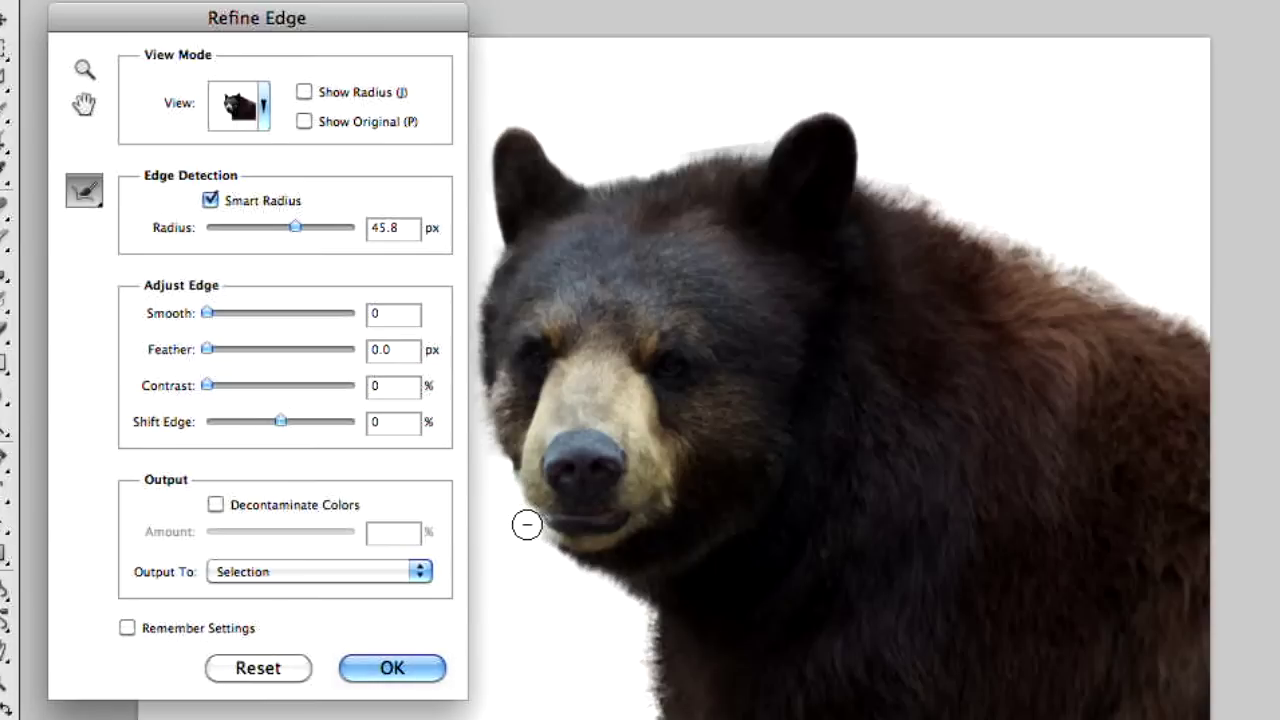
mouse_move(517, 380)
mouse_down()
mouse_move(503, 398)
mouse_move(563, 517)
mouse_up()
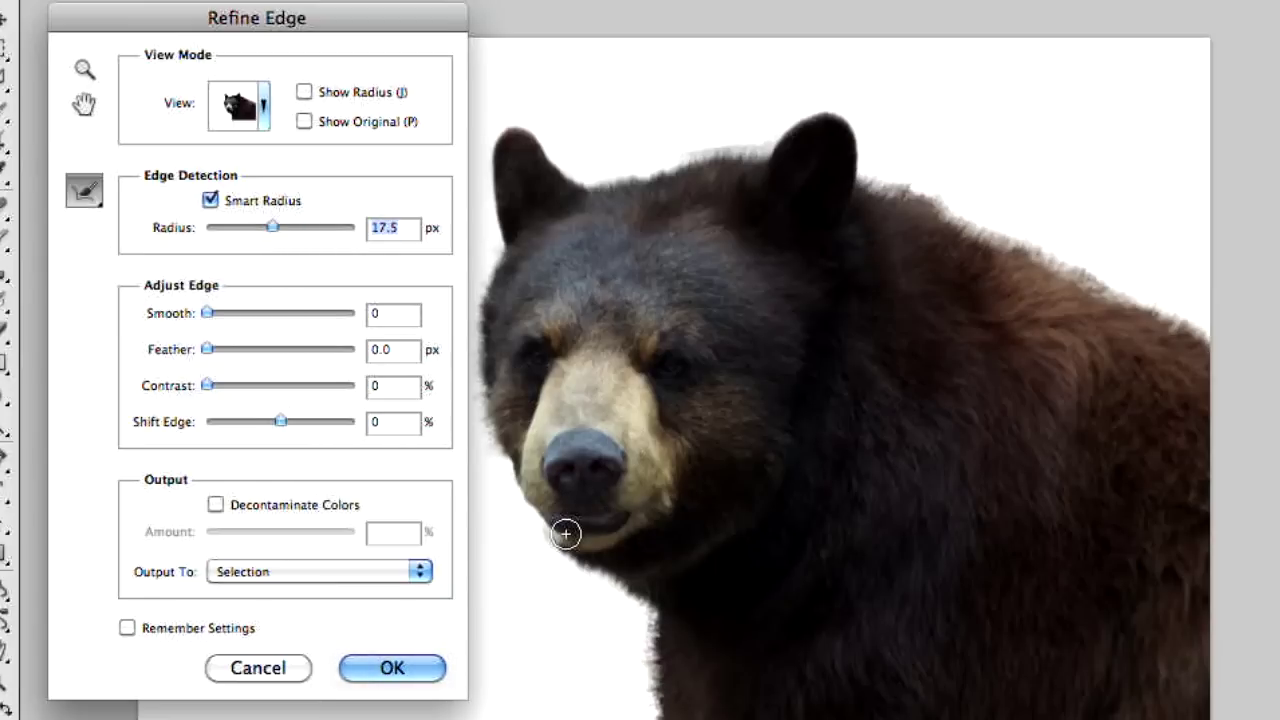
key(alt)
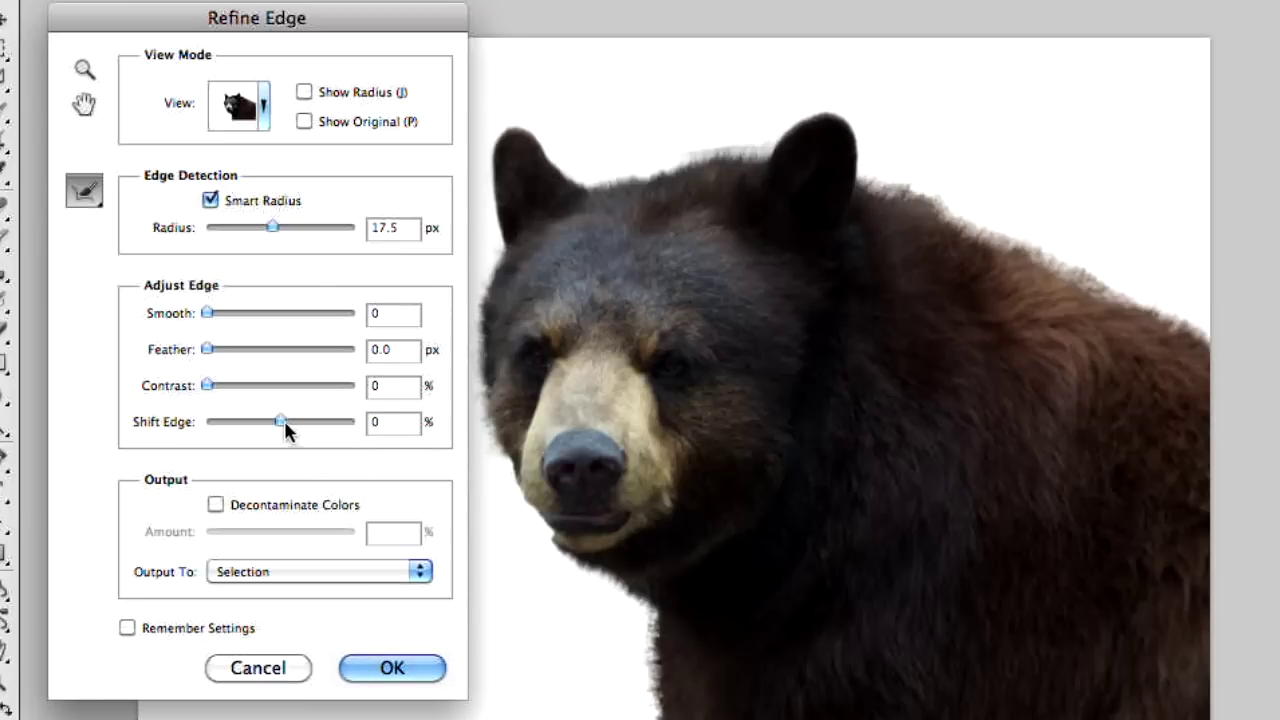
- Refine the head-top fur, feather 2 px, decontaminate colours, and output as masked Layer 1 copy
drag(284, 420, 306, 422)
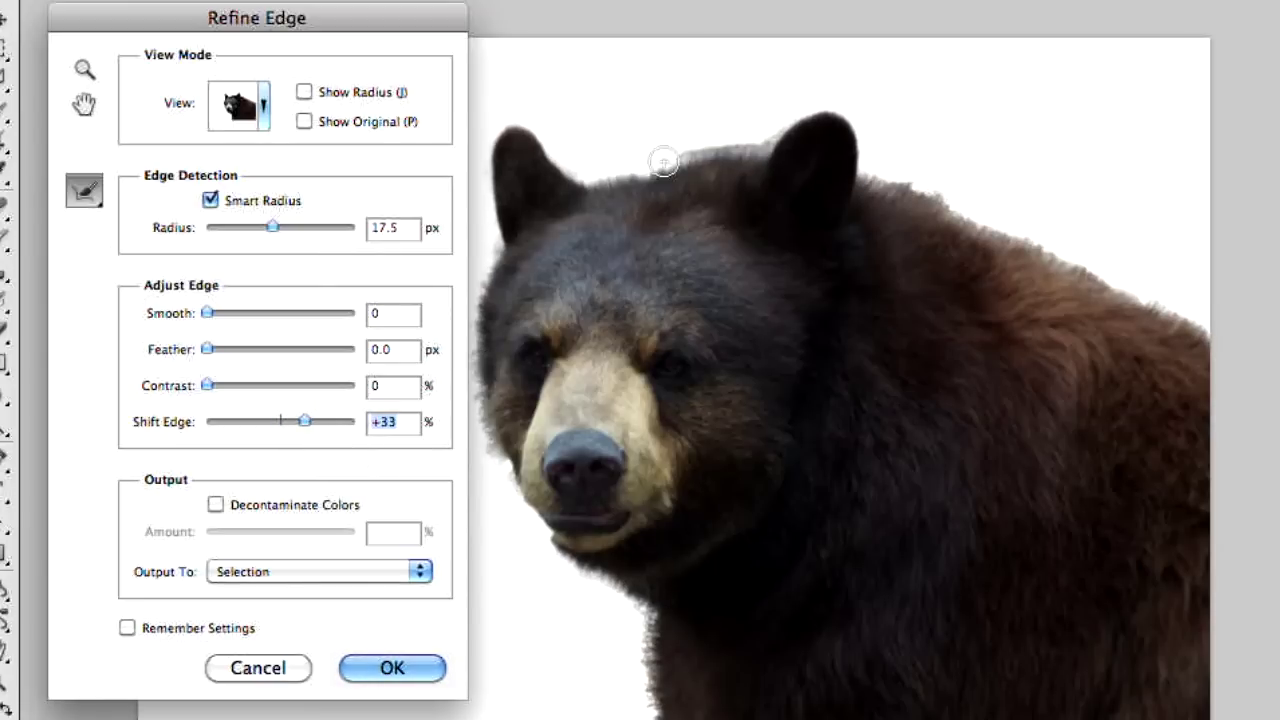
mouse_move(664, 162)
mouse_down()
mouse_move(740, 150)
mouse_move(749, 134)
mouse_move(677, 151)
mouse_up()
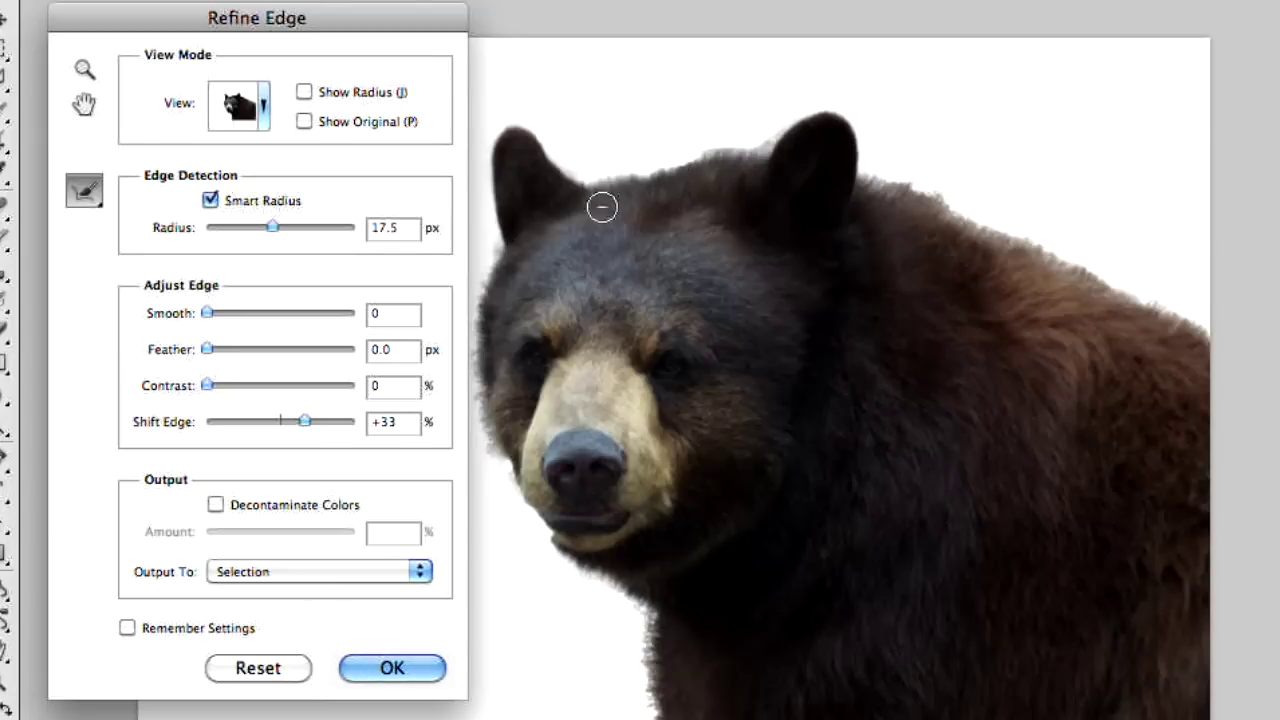
key(alt)
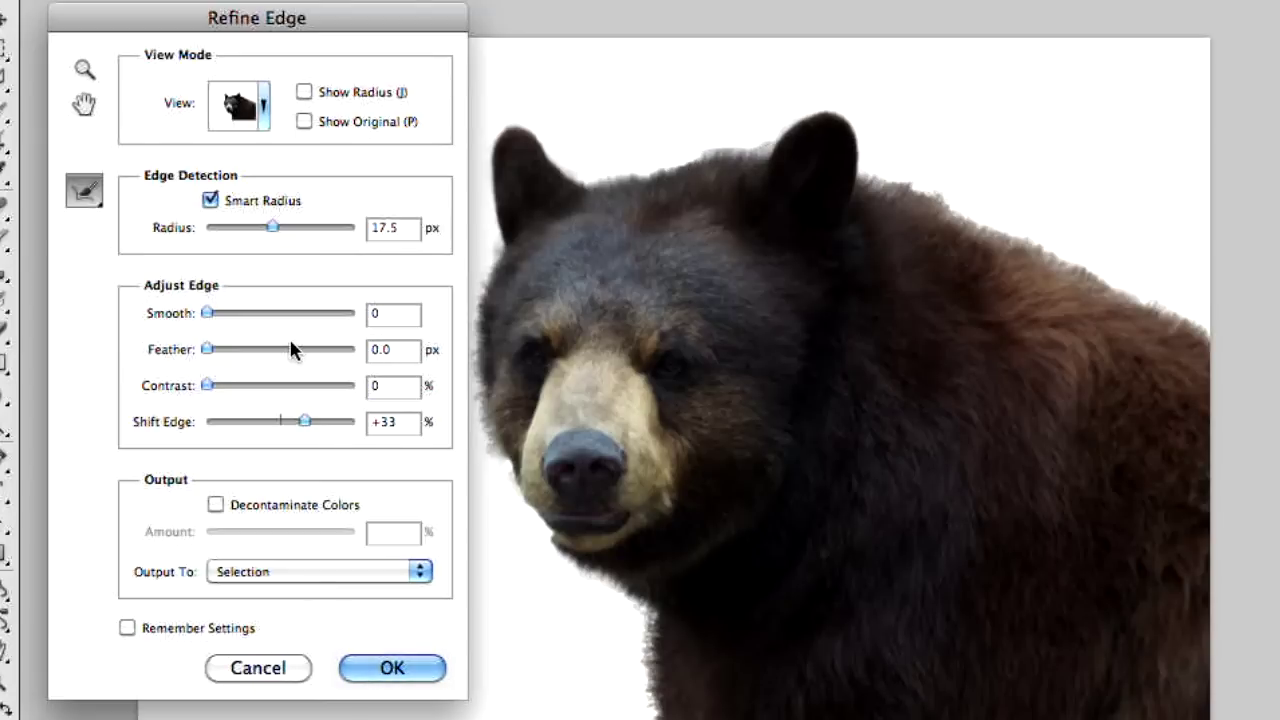
click(222, 350)
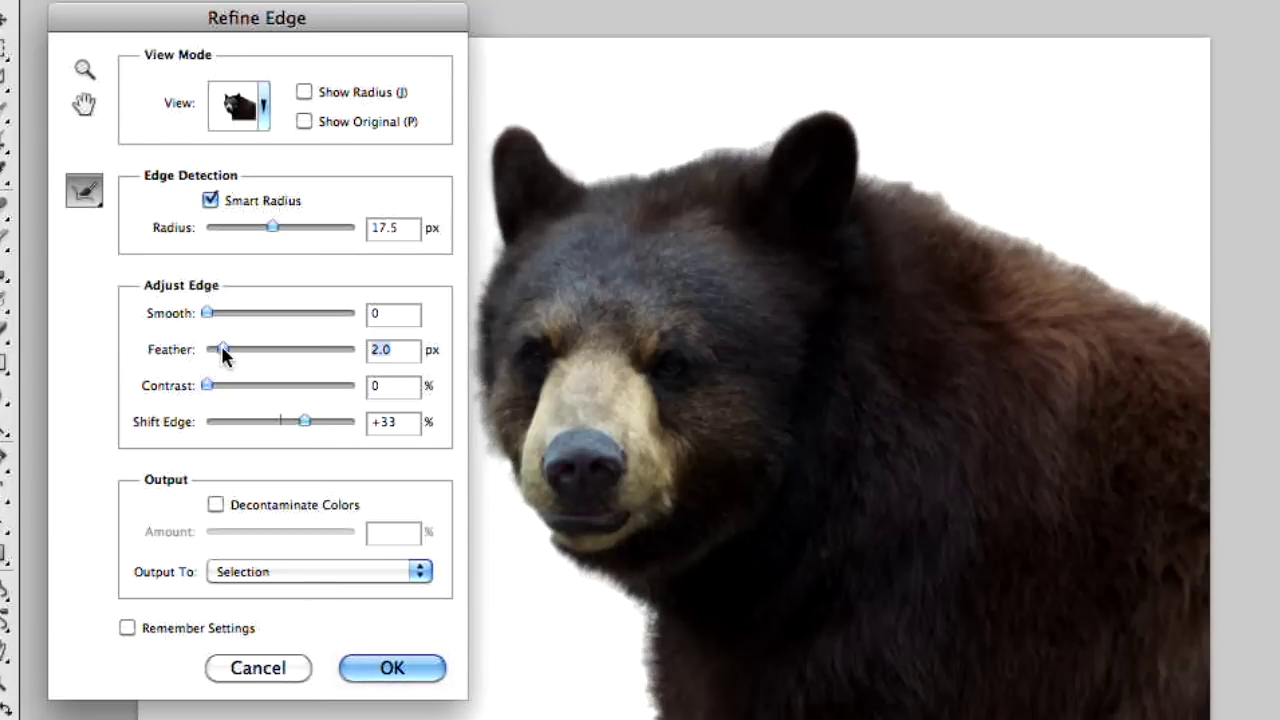
click(216, 505)
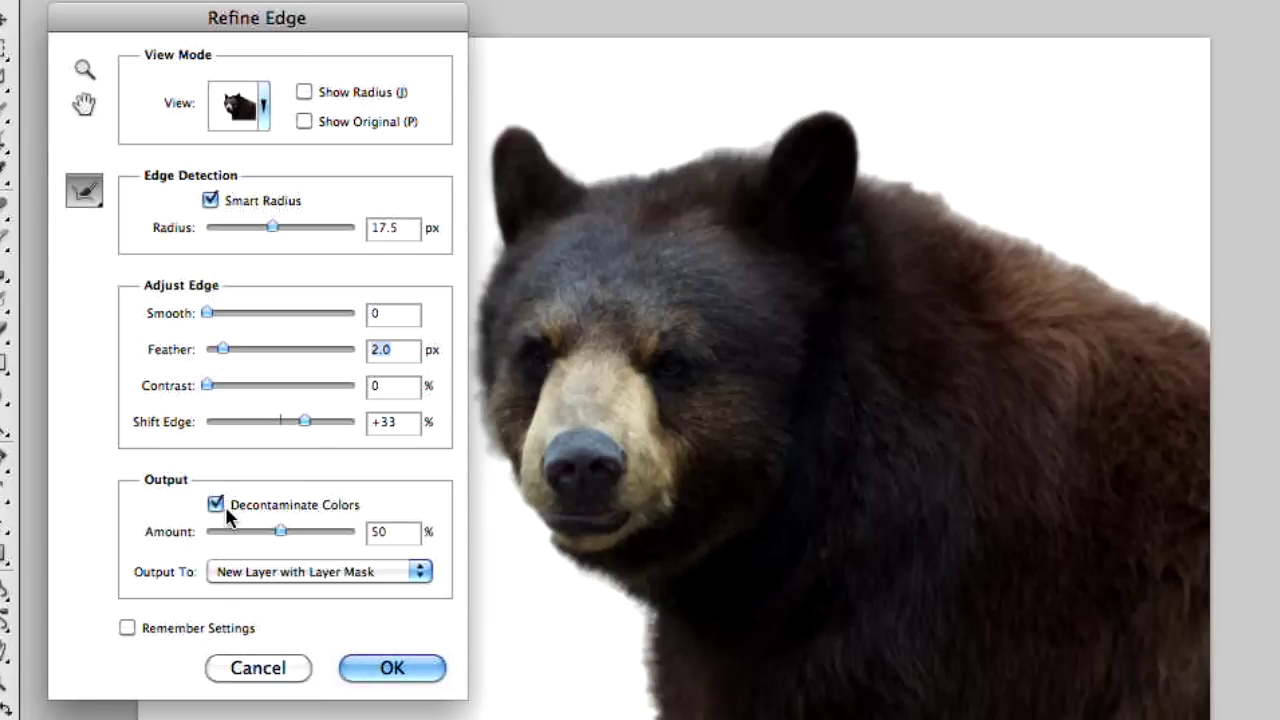
click(427, 668)
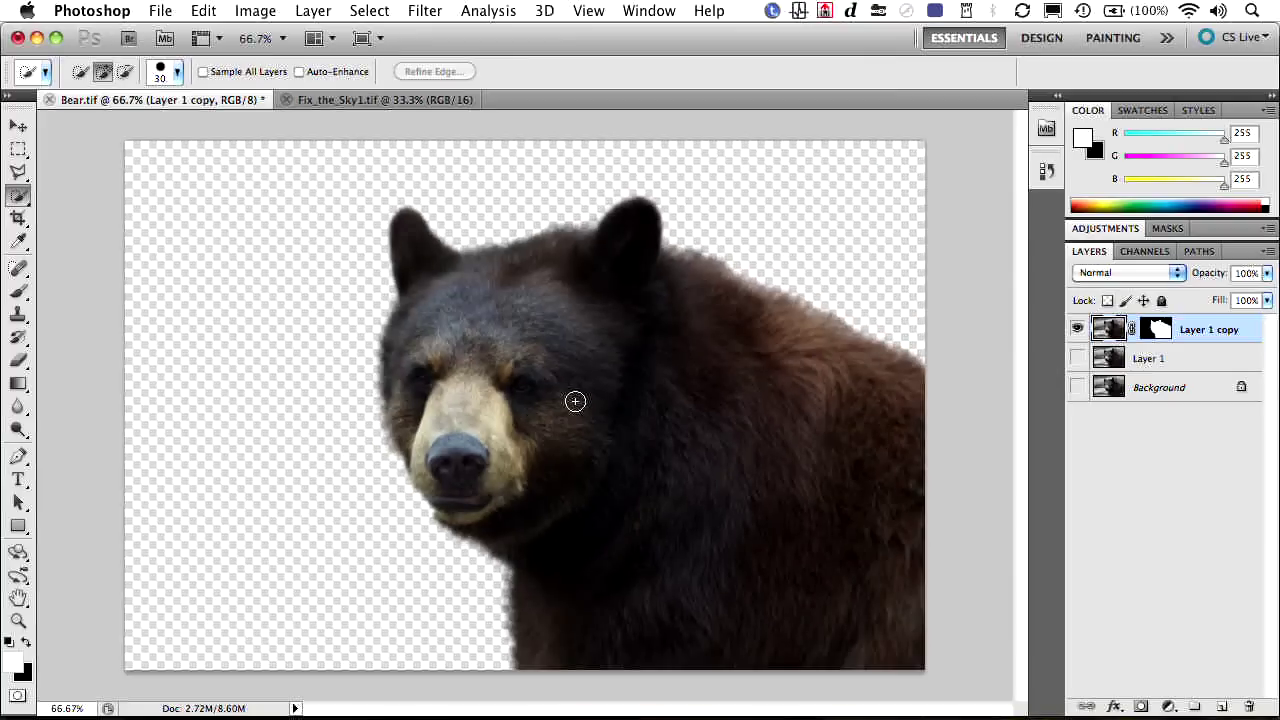
- Zoom in on the bear's nose and mouth and ready the Brush tool
key(super+equal)
key(super+equal)
key(super+equal)
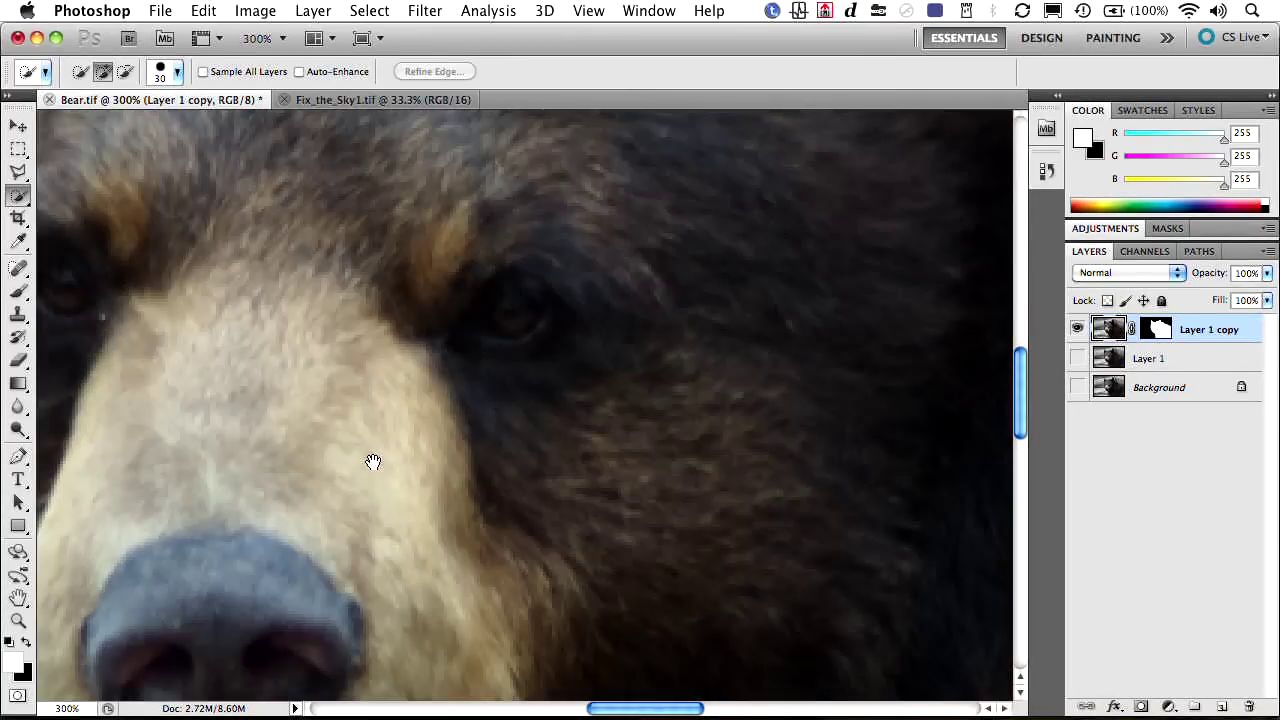
drag(373, 462, 765, 75)
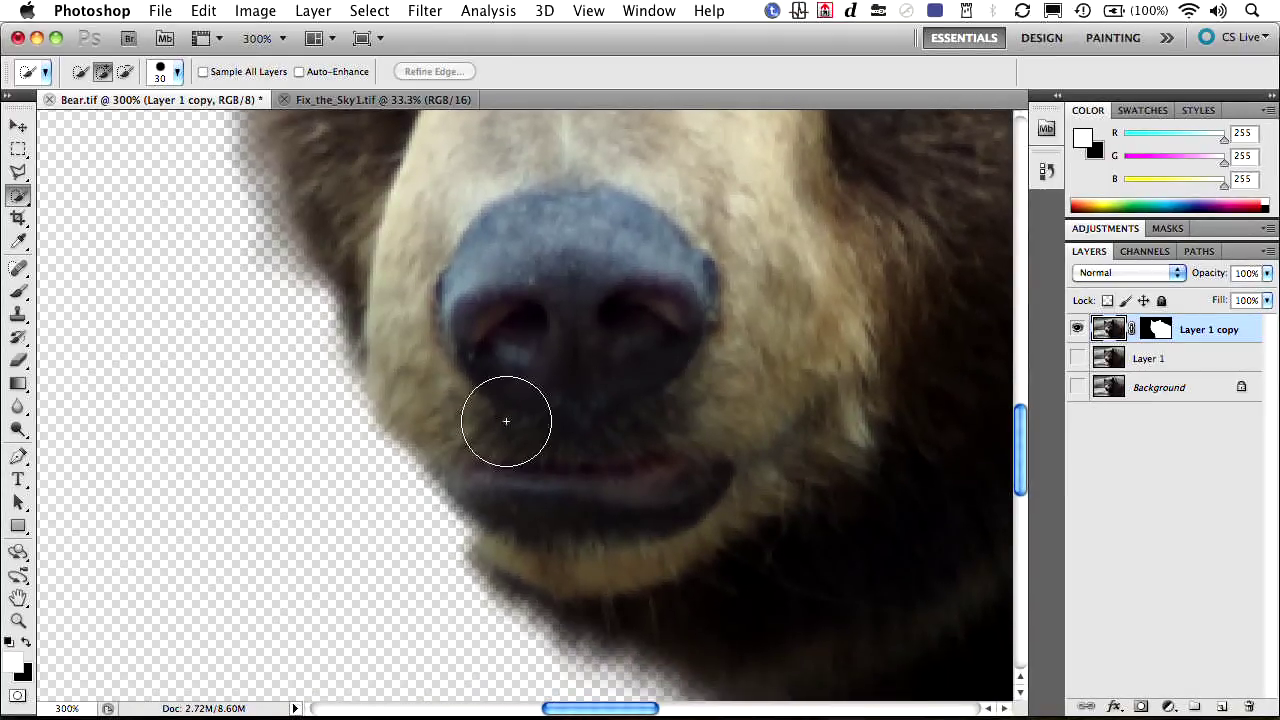
drag(429, 434, 438, 453)
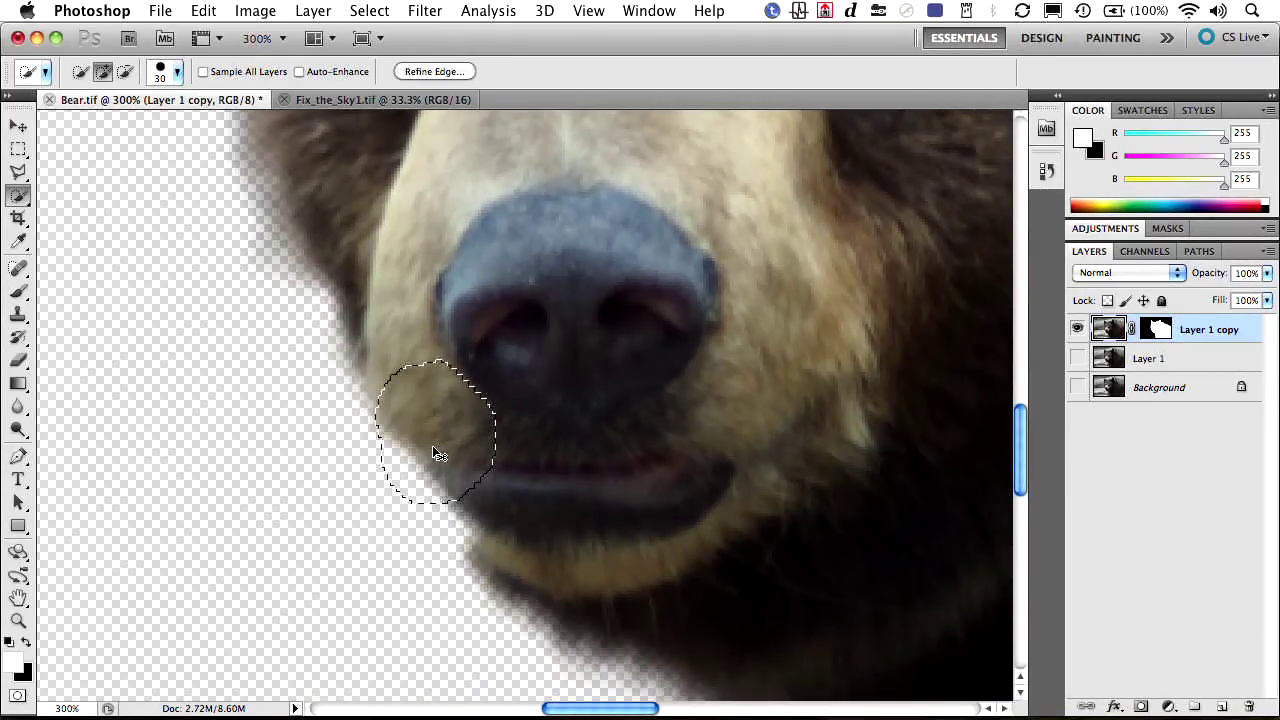
key(super+s)
key(Escape)
key(ctrl+d)
key(b)
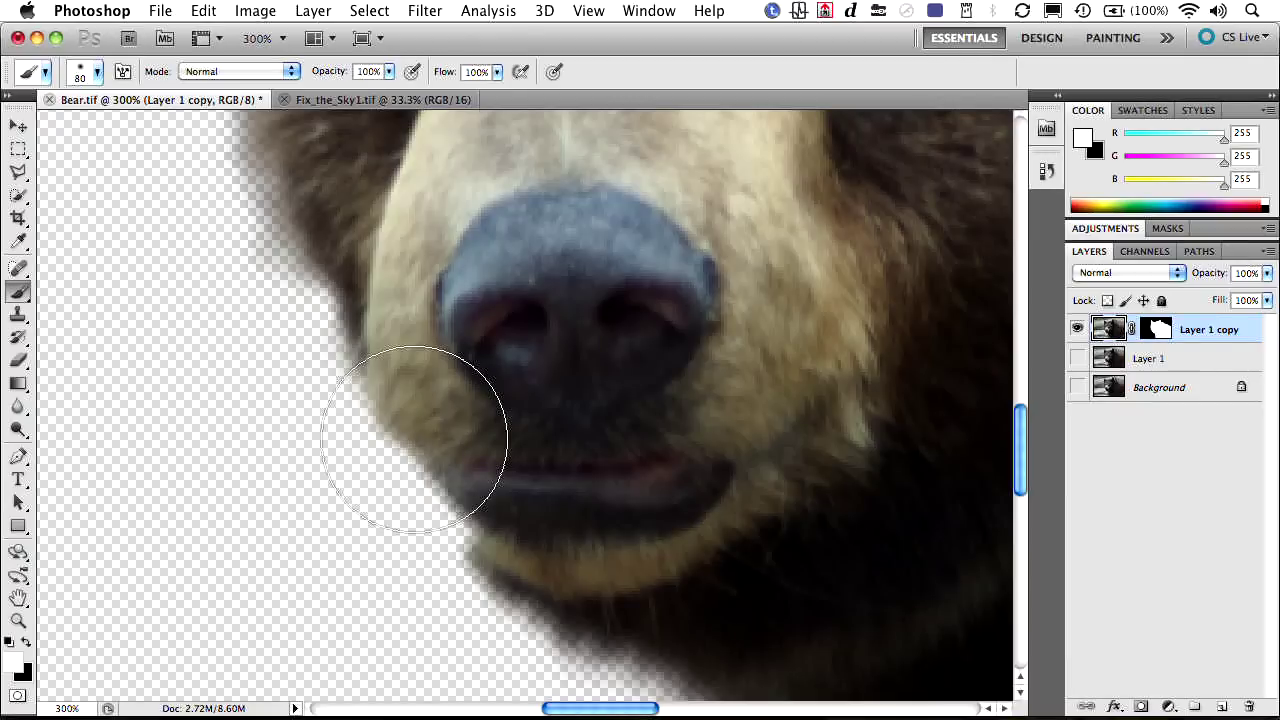
click(479, 421)
key(super+z)
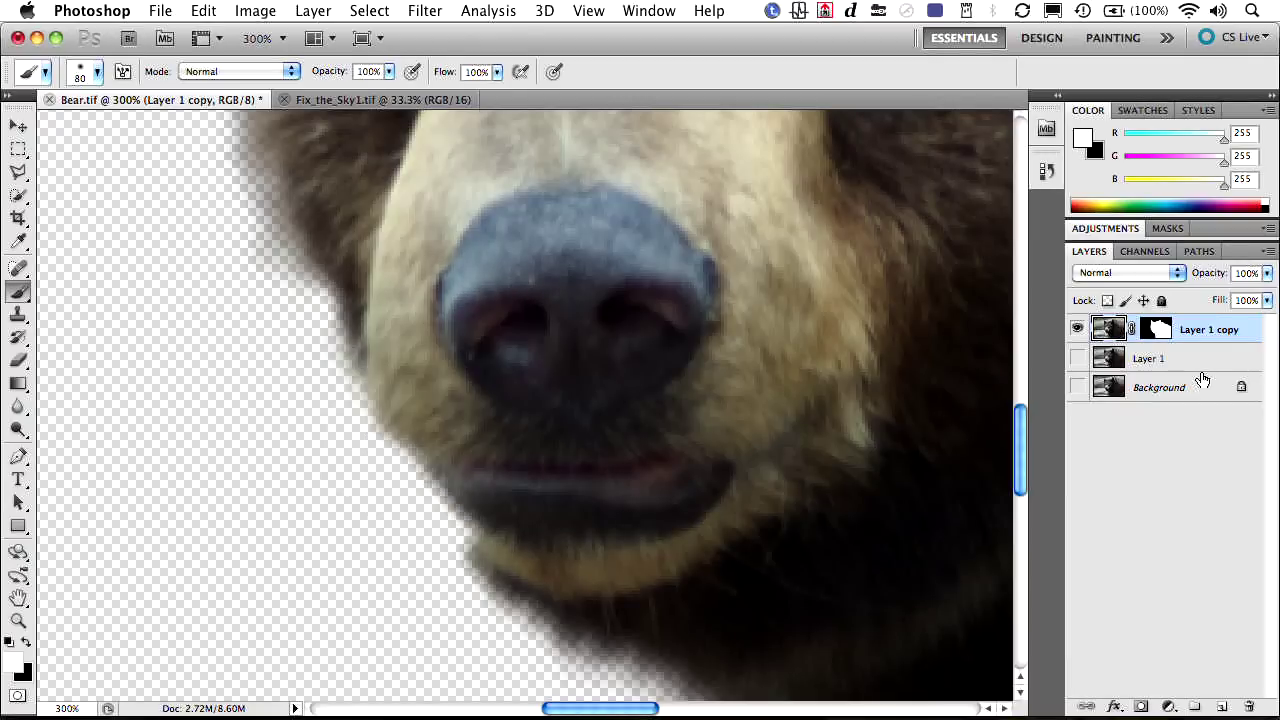
- Paint white on Layer 1 copy's mask to restore the fur left of the bear's mouth
click(1155, 329)
key(x)
drag(423, 428, 454, 411)
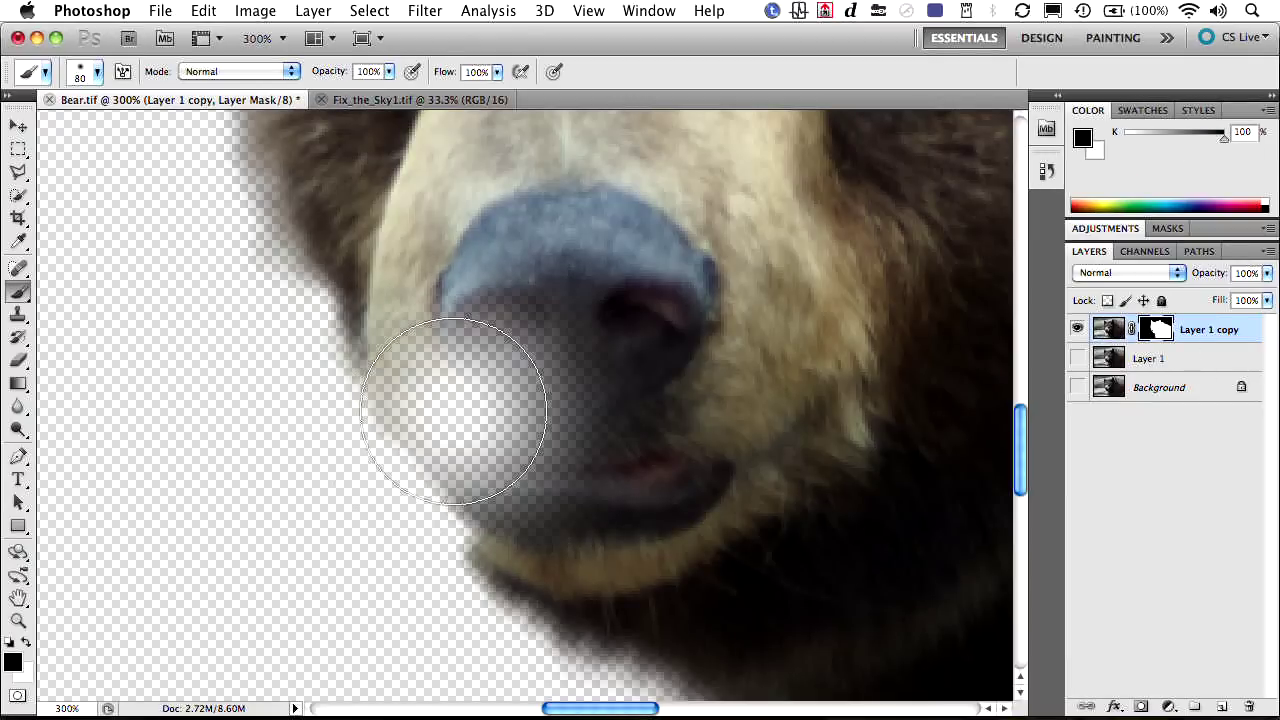
key(super+z)
key(x)
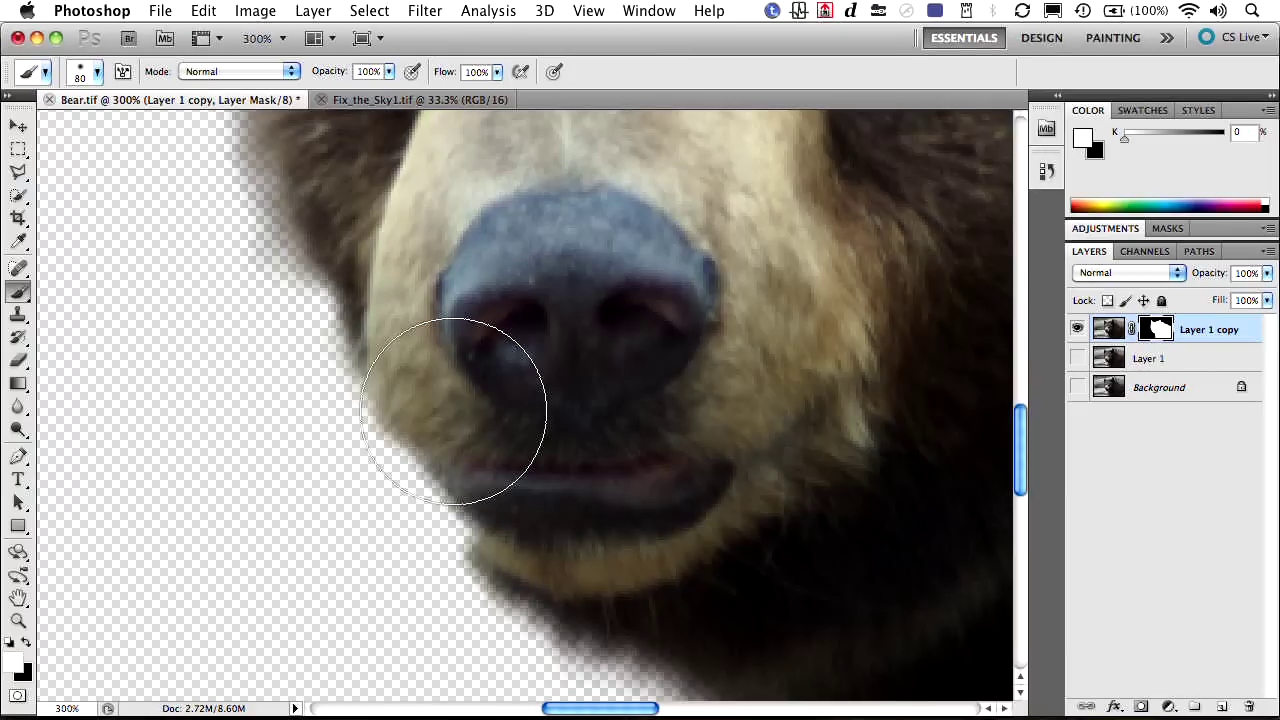
mouse_move(453, 411)
mouse_down()
mouse_move(445, 428)
mouse_move(531, 466)
mouse_move(577, 511)
mouse_up()
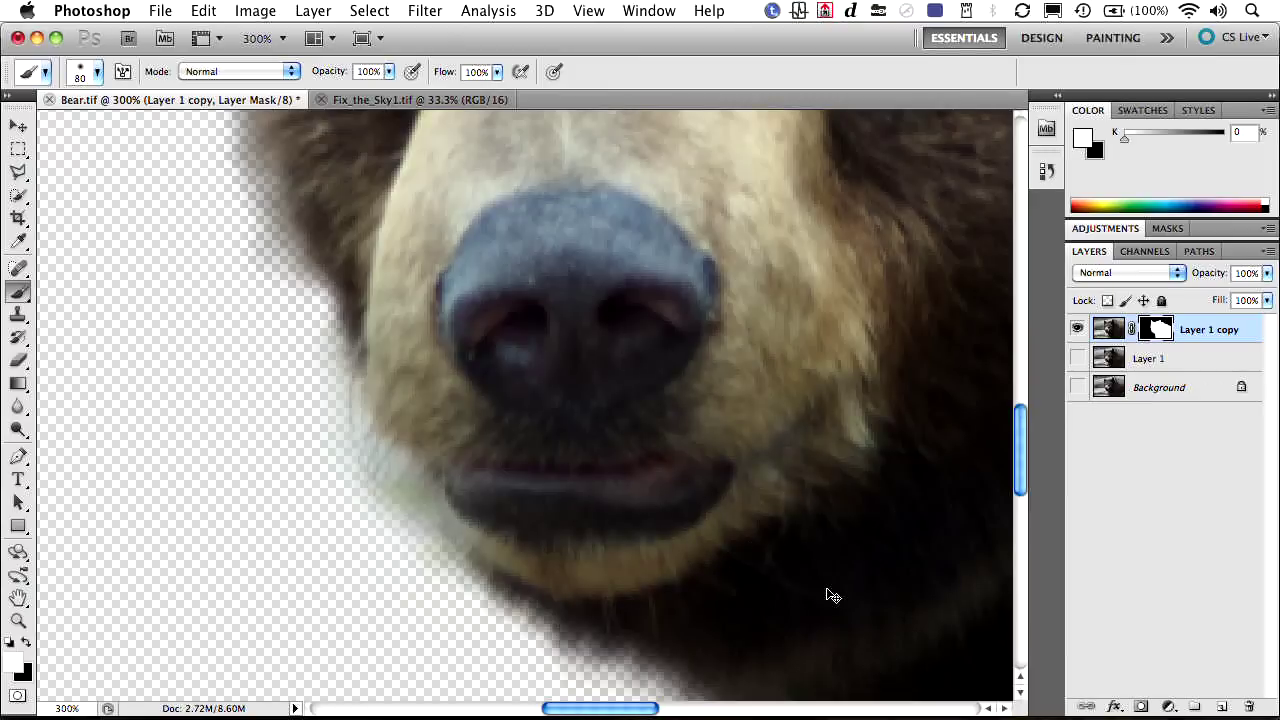
key(super+0)
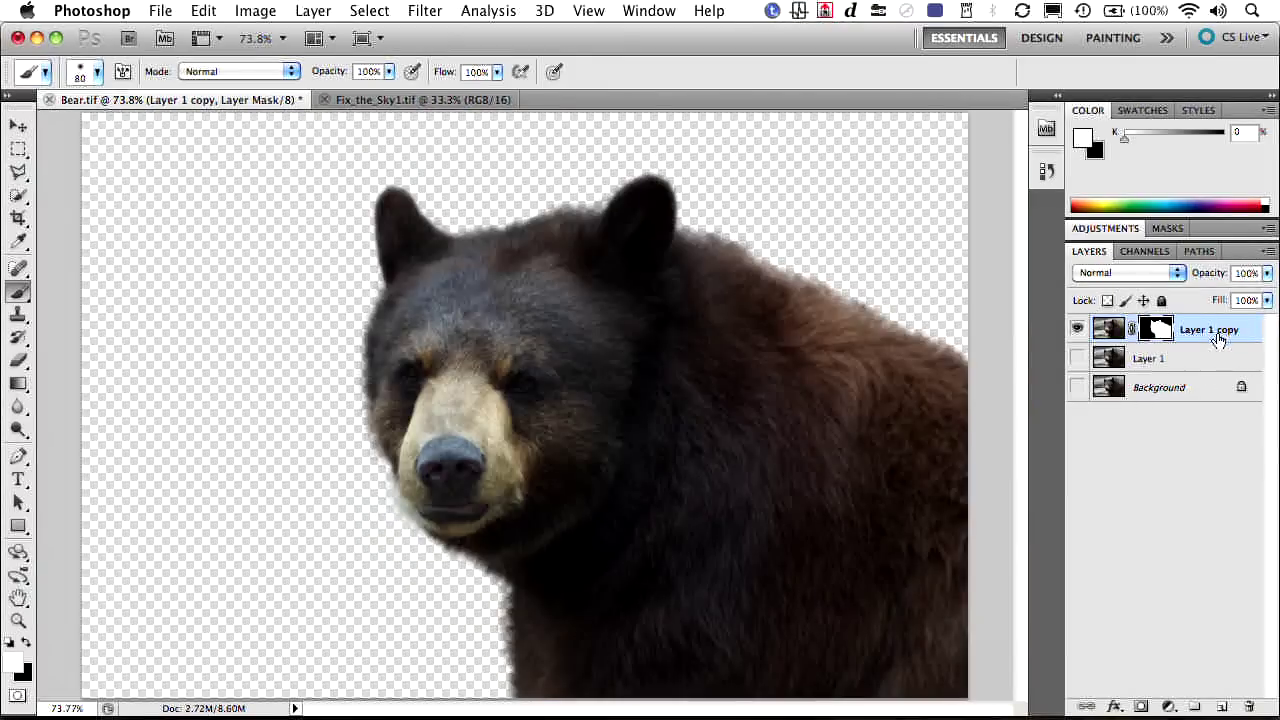
- Rename the cutout layer to Bear
double_click(1230, 330)
click(1218, 321)
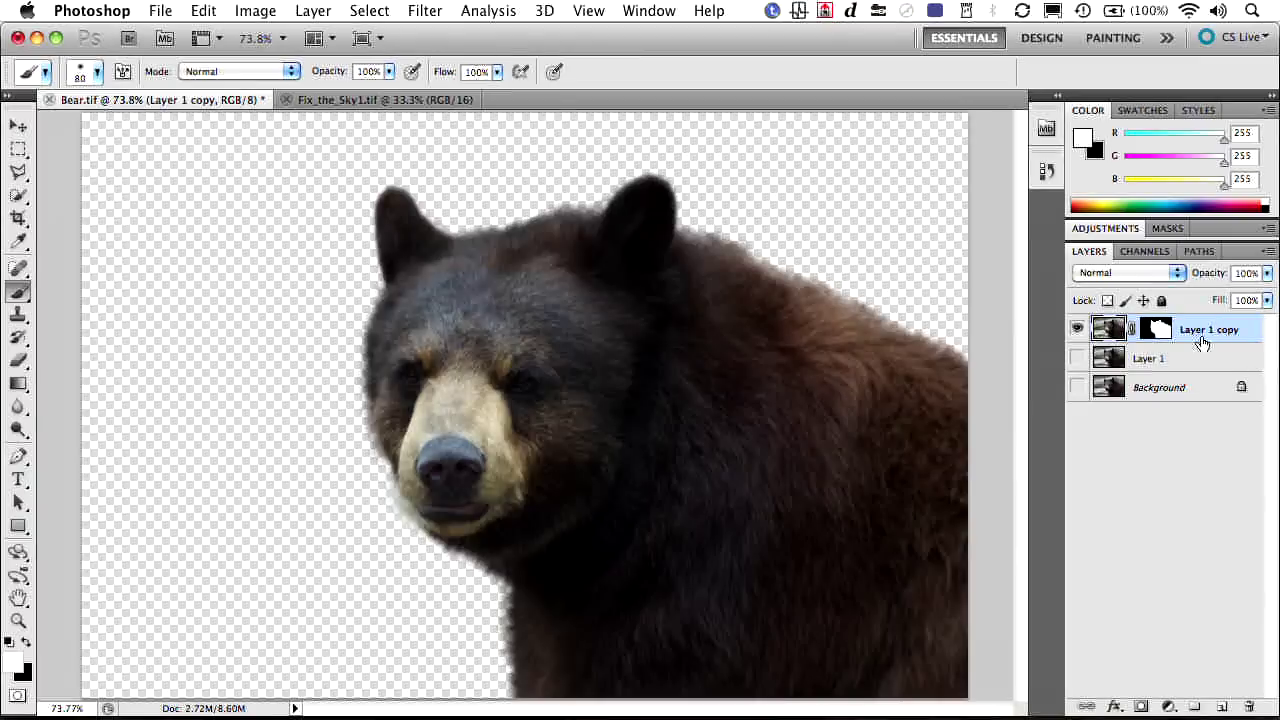
double_click(1194, 335)
text(Bear)
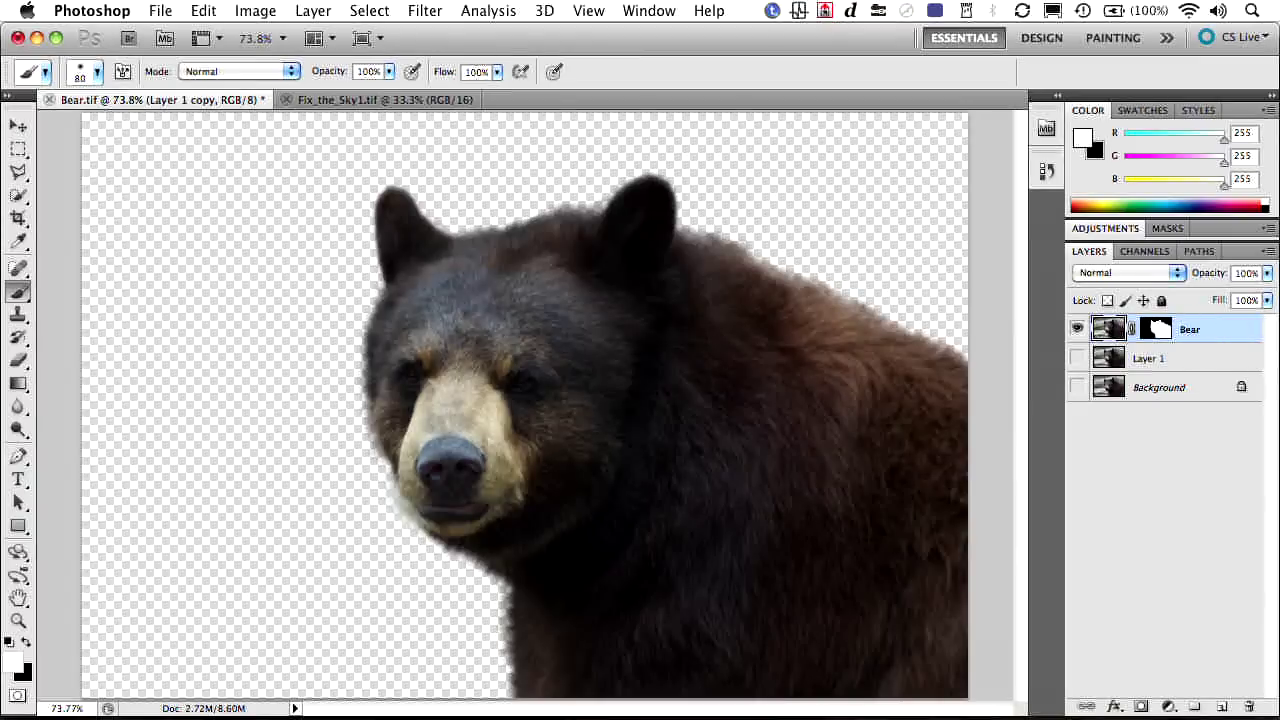
key(Return)
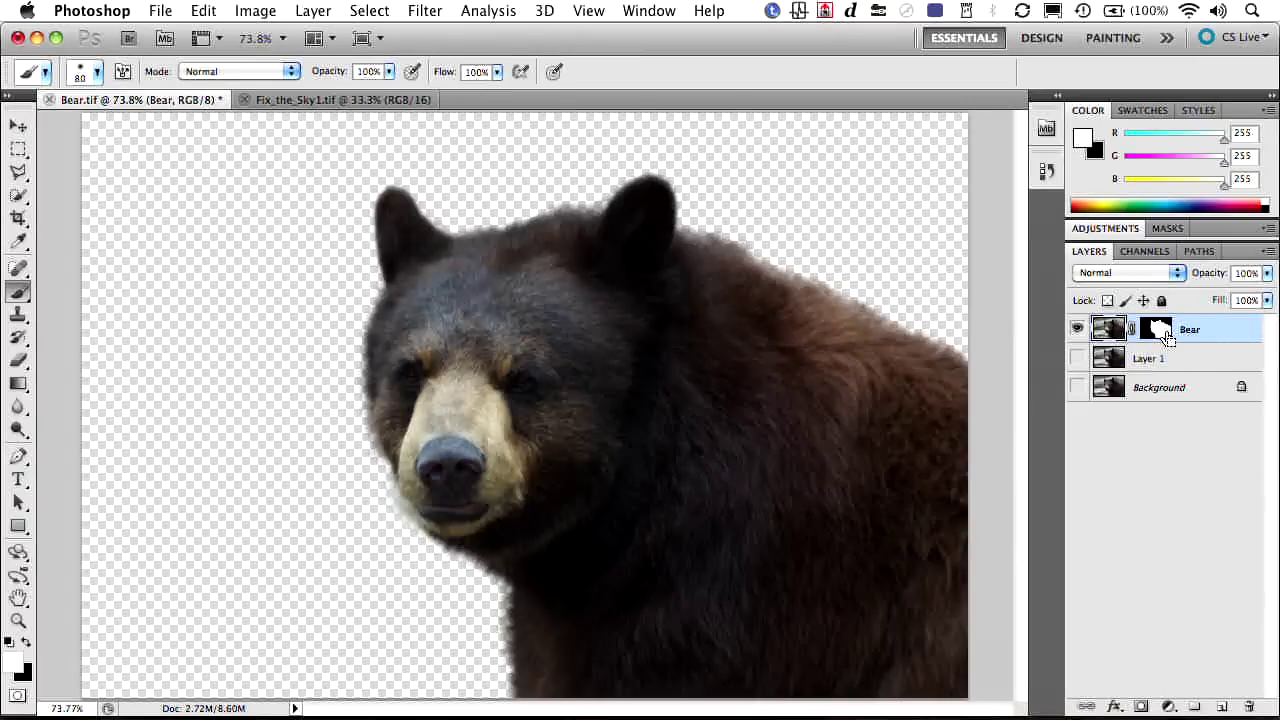
- Load the bear outline from its mask, hide Bear, and make Layer 1 visible and active
super+click(1166, 339)
click(1077, 329)
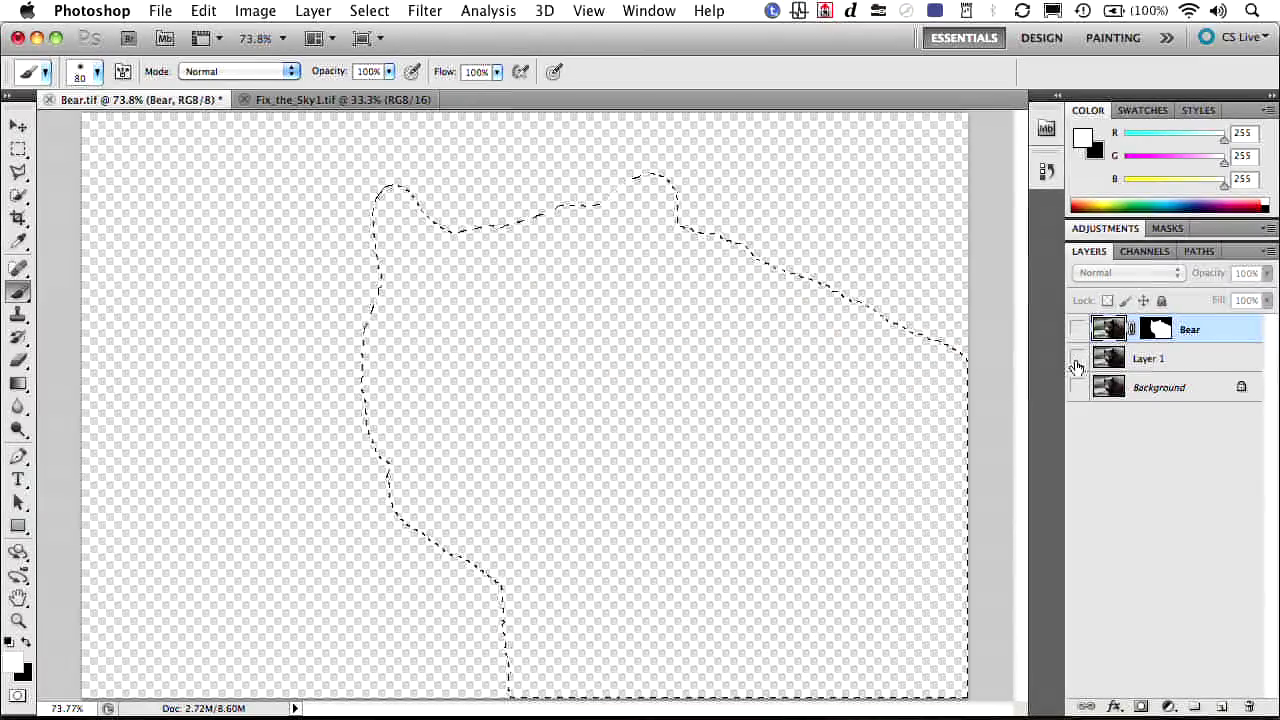
click(1077, 357)
click(1098, 364)
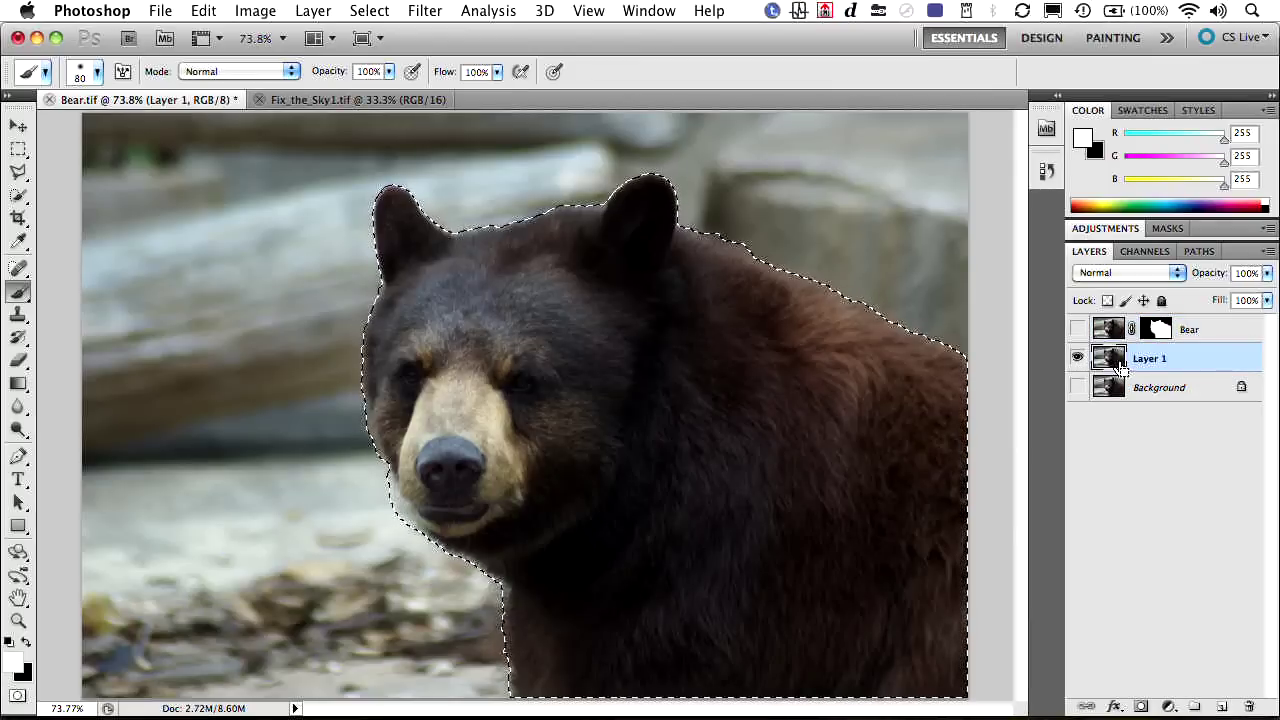
click(368, 10)
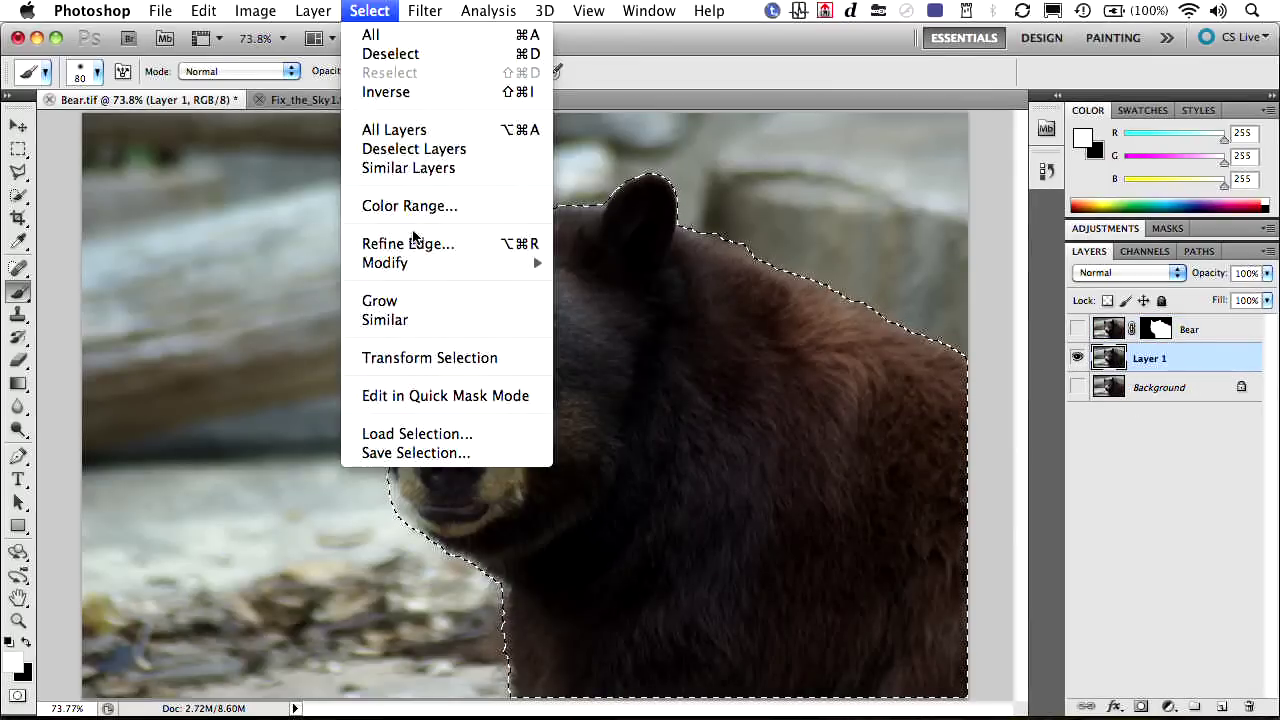
- Expand the selection 10 px, Content-Aware fill it to erase the bear, and deselect
mouse_move(412, 263)
click(657, 300)
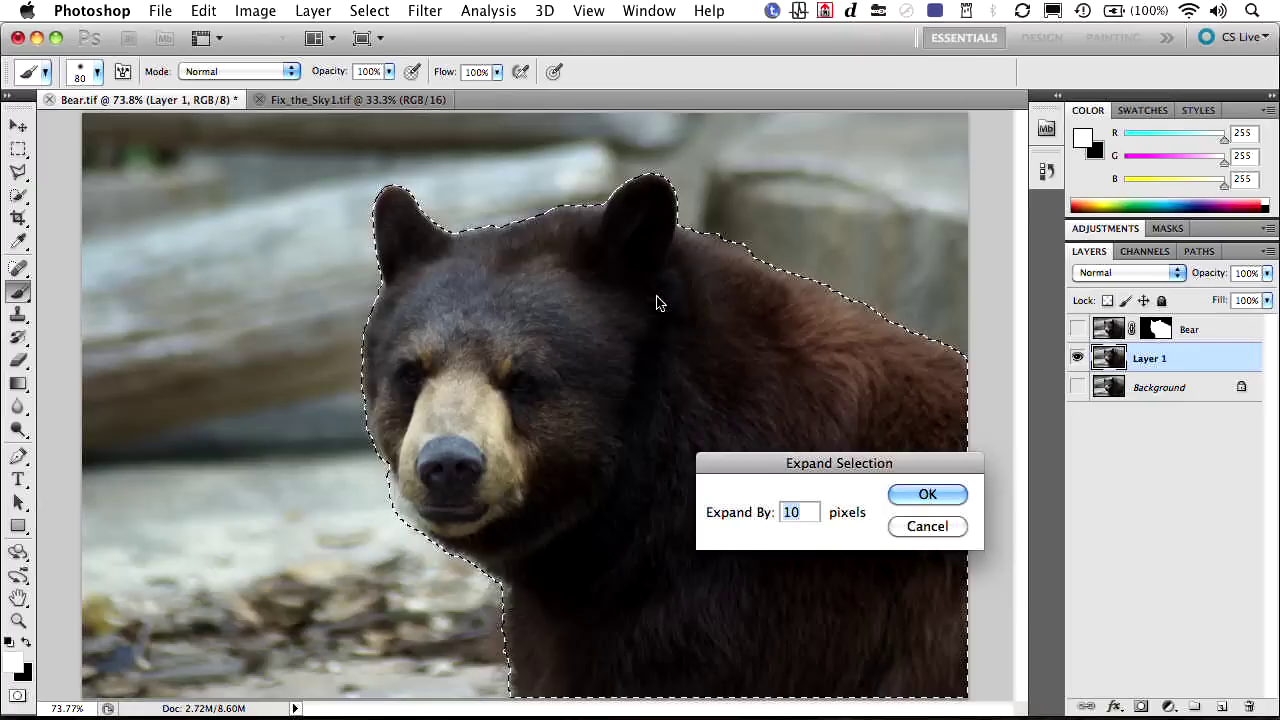
key(Return)
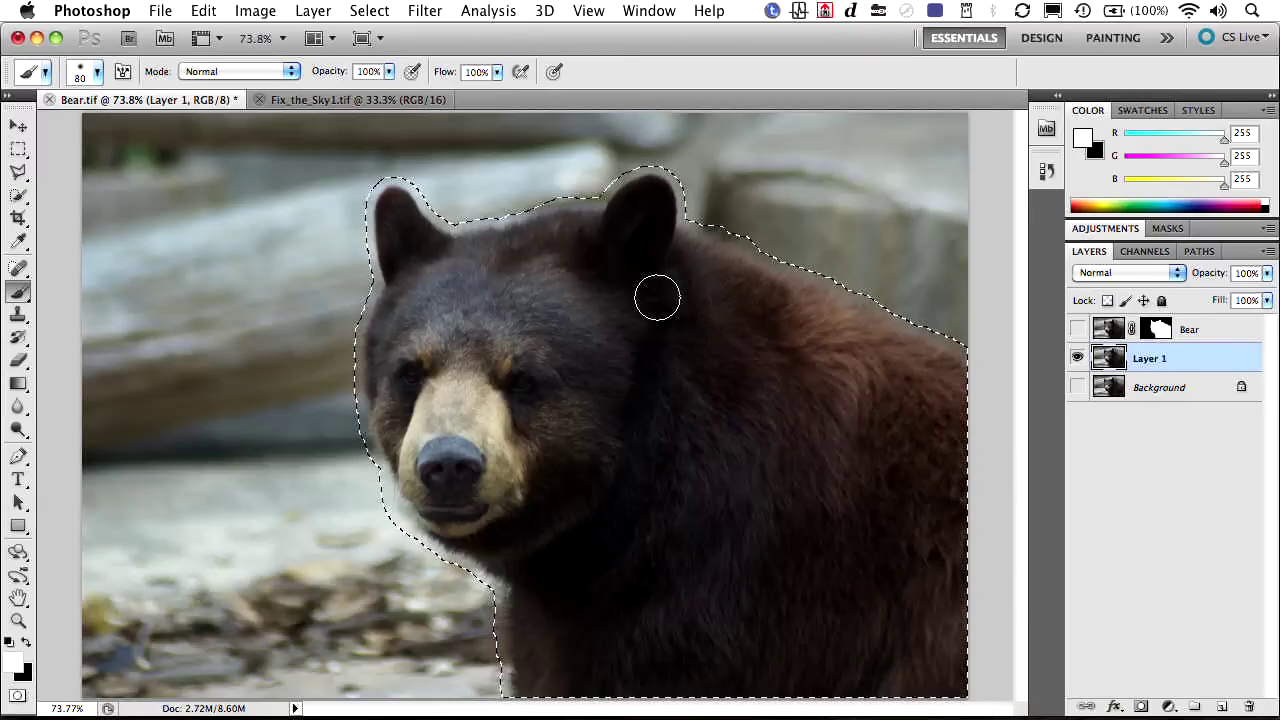
key(shift+BackSpace)
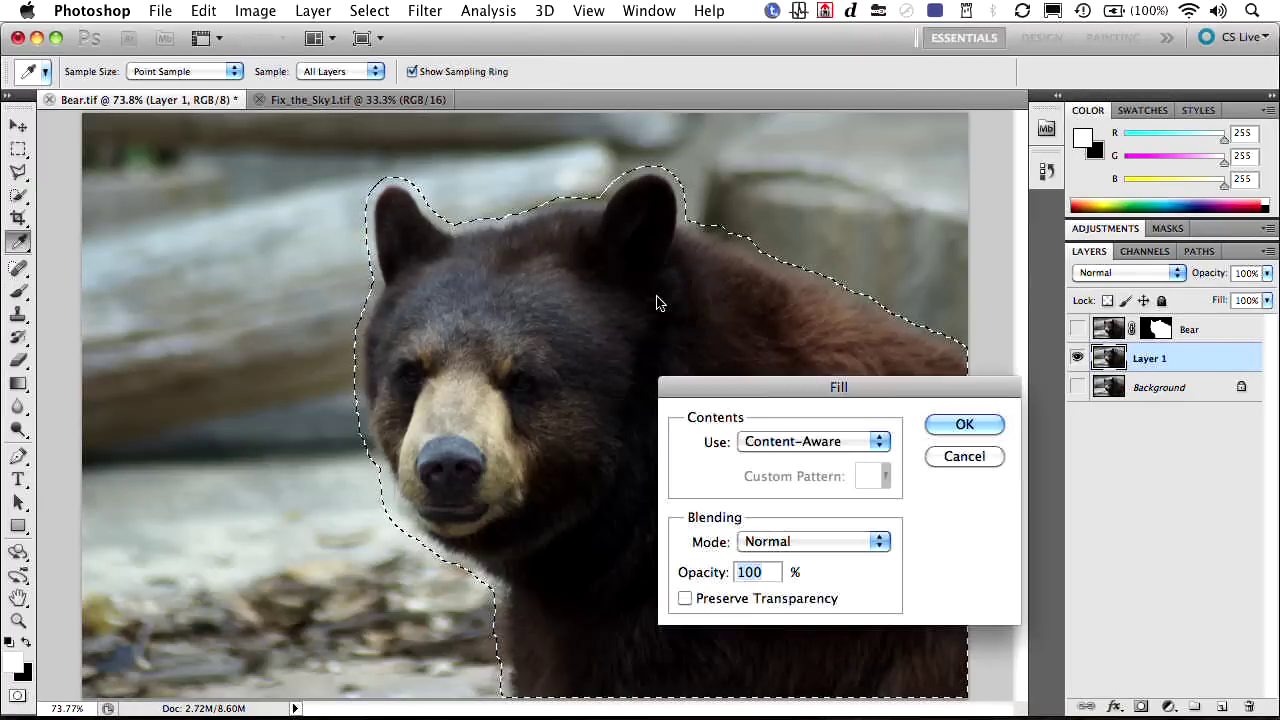
click(963, 425)
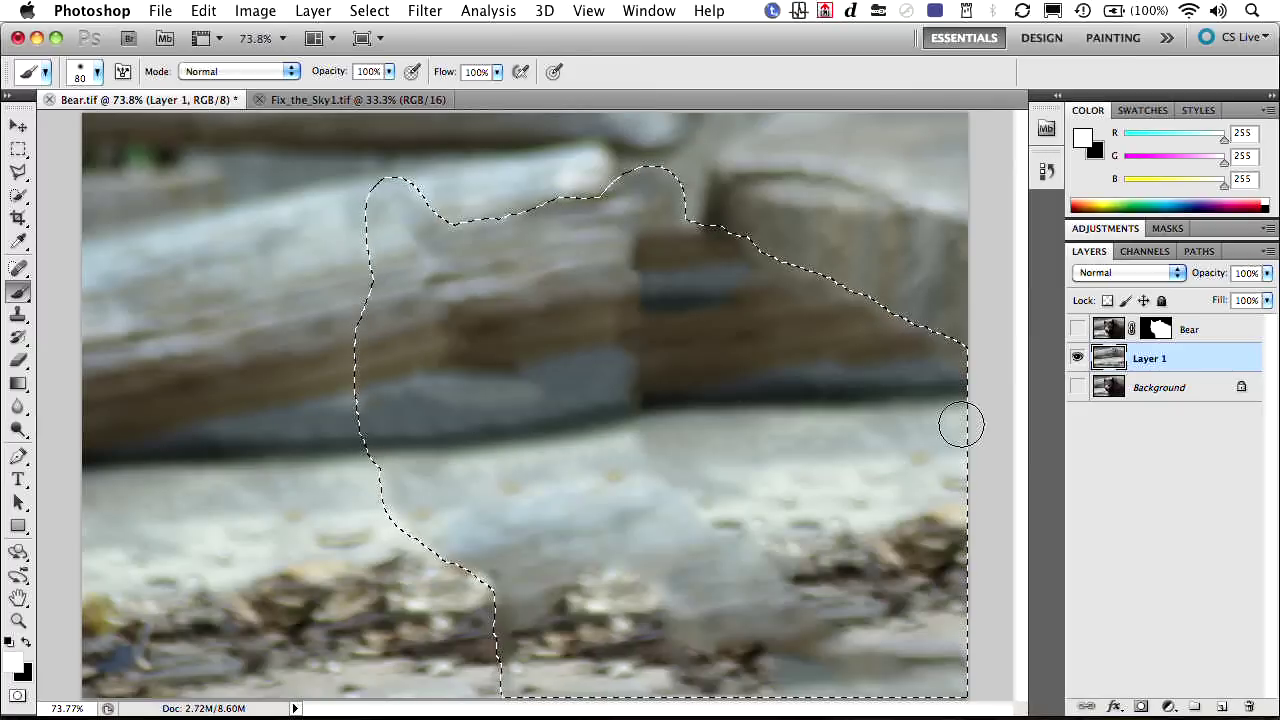
key(super+d)
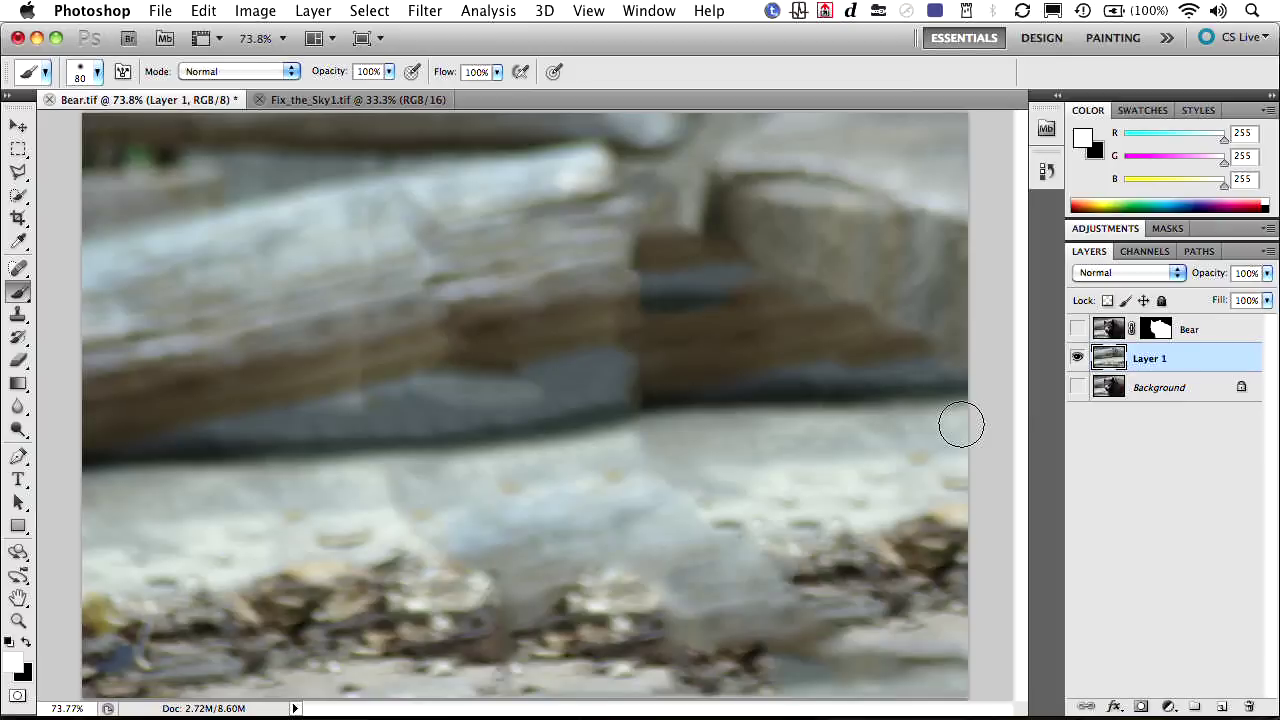
key(s)
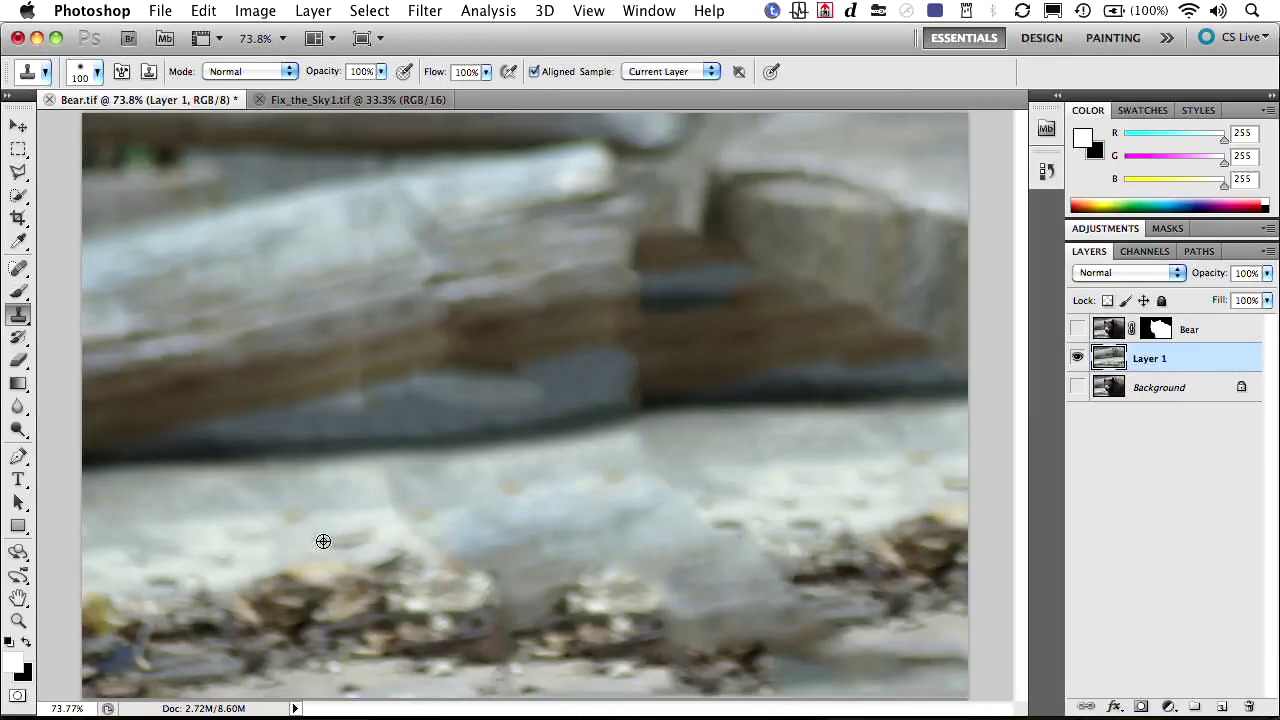
- Clone rock texture at 50% opacity over the pale patches in the filled ground on Layer 1
alt+click(320, 544)
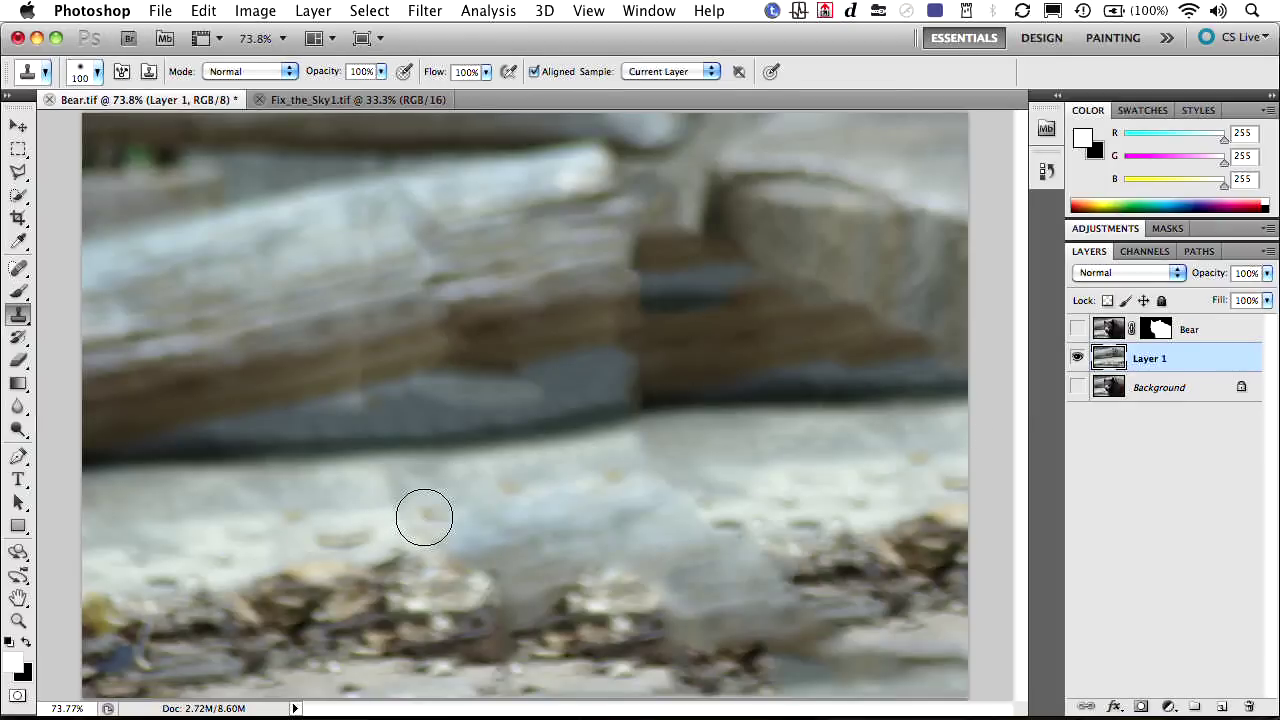
mouse_move(423, 517)
mouse_down()
mouse_move(400, 491)
mouse_move(429, 500)
mouse_up()
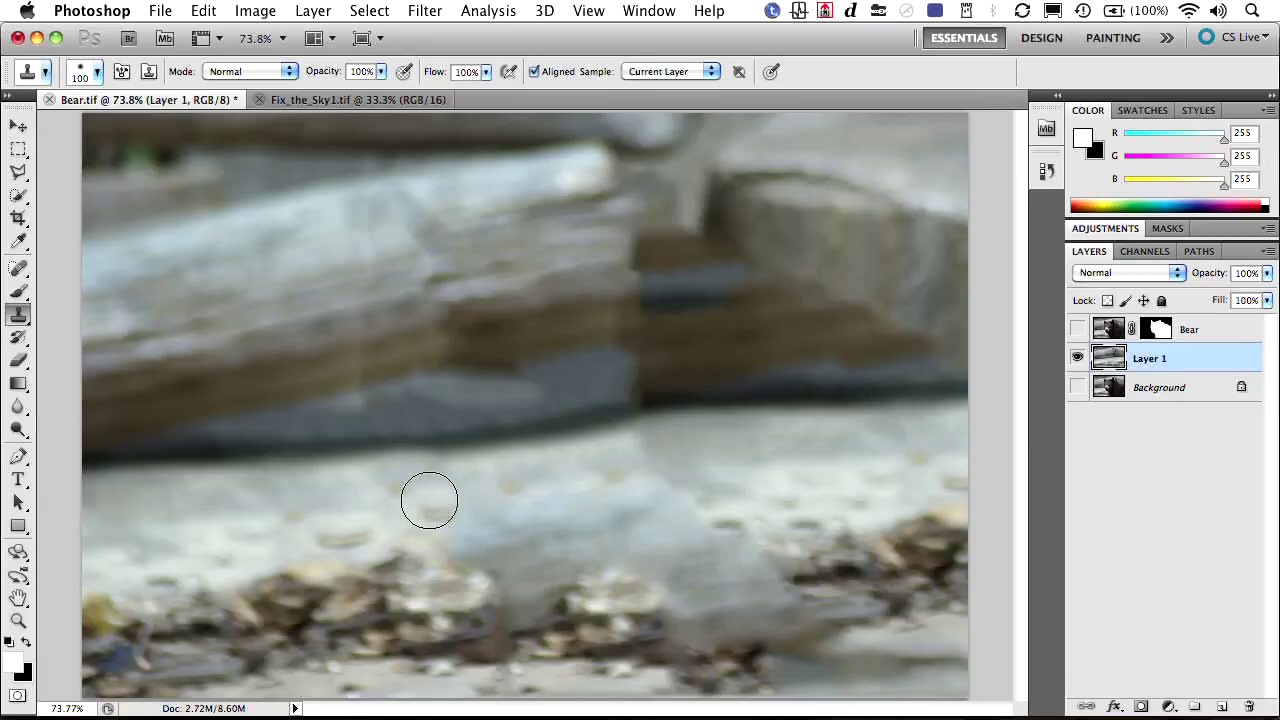
key(5)
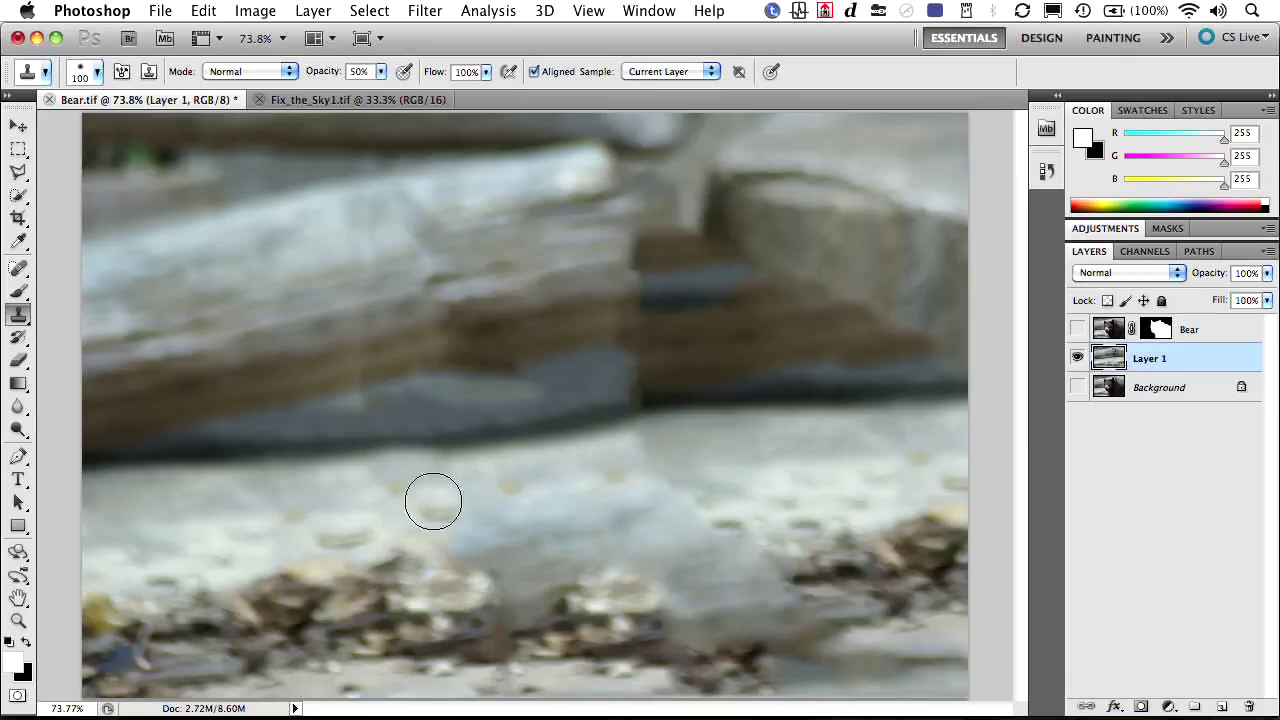
click(466, 575)
mouse_move(424, 614)
mouse_down()
mouse_move(514, 586)
mouse_move(497, 557)
mouse_move(591, 580)
mouse_move(594, 594)
mouse_up()
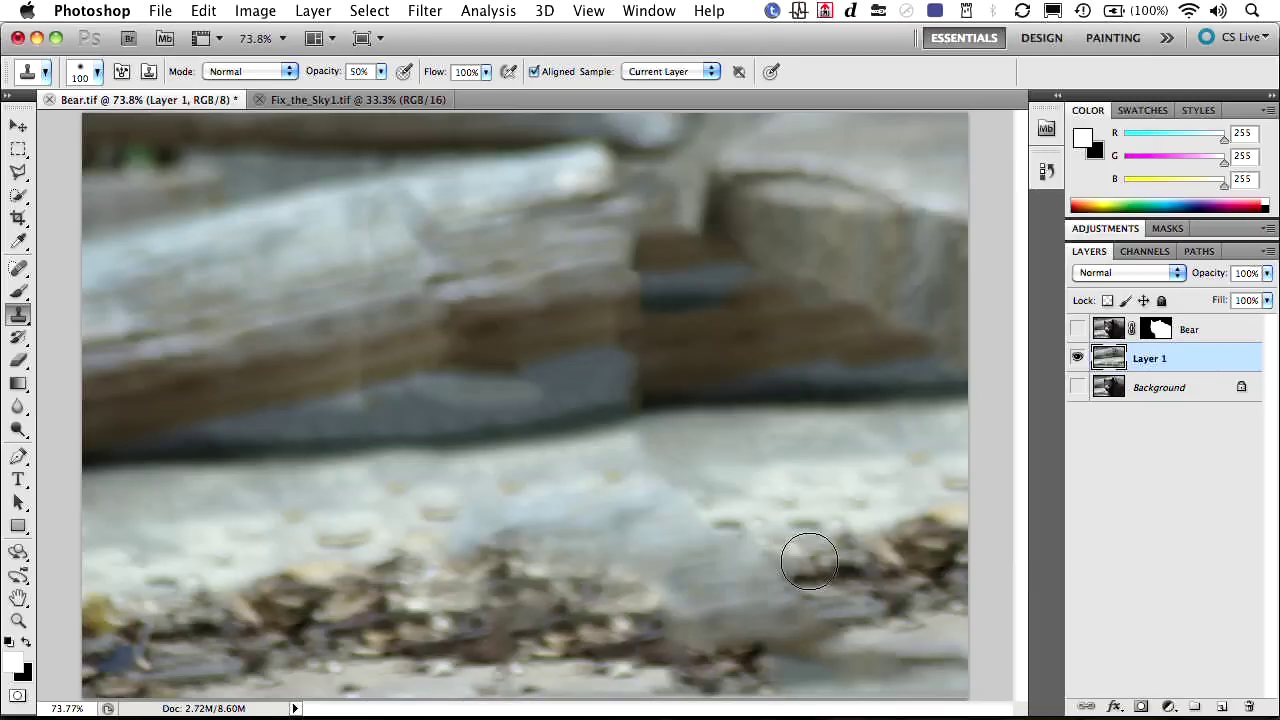
mouse_move(777, 564)
mouse_down()
mouse_move(763, 557)
mouse_move(800, 620)
mouse_move(760, 625)
mouse_move(726, 586)
mouse_move(674, 566)
mouse_move(714, 609)
mouse_move(722, 580)
mouse_move(694, 563)
mouse_move(674, 580)
mouse_move(694, 606)
mouse_up()
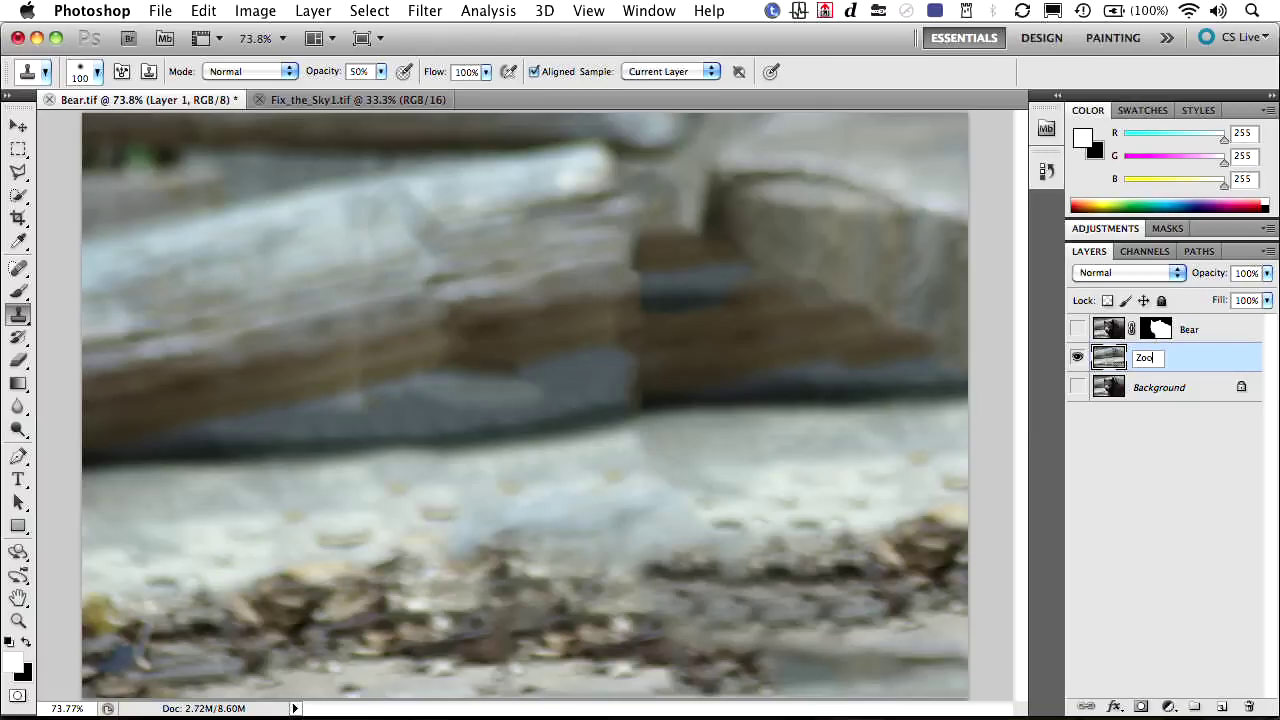
- Commit the Zoo layer name, delete the Background layer, and save as Bear.psd in Photoshop format
key(Return)
drag(1168, 394, 1247, 708)
key(super+shift+s)
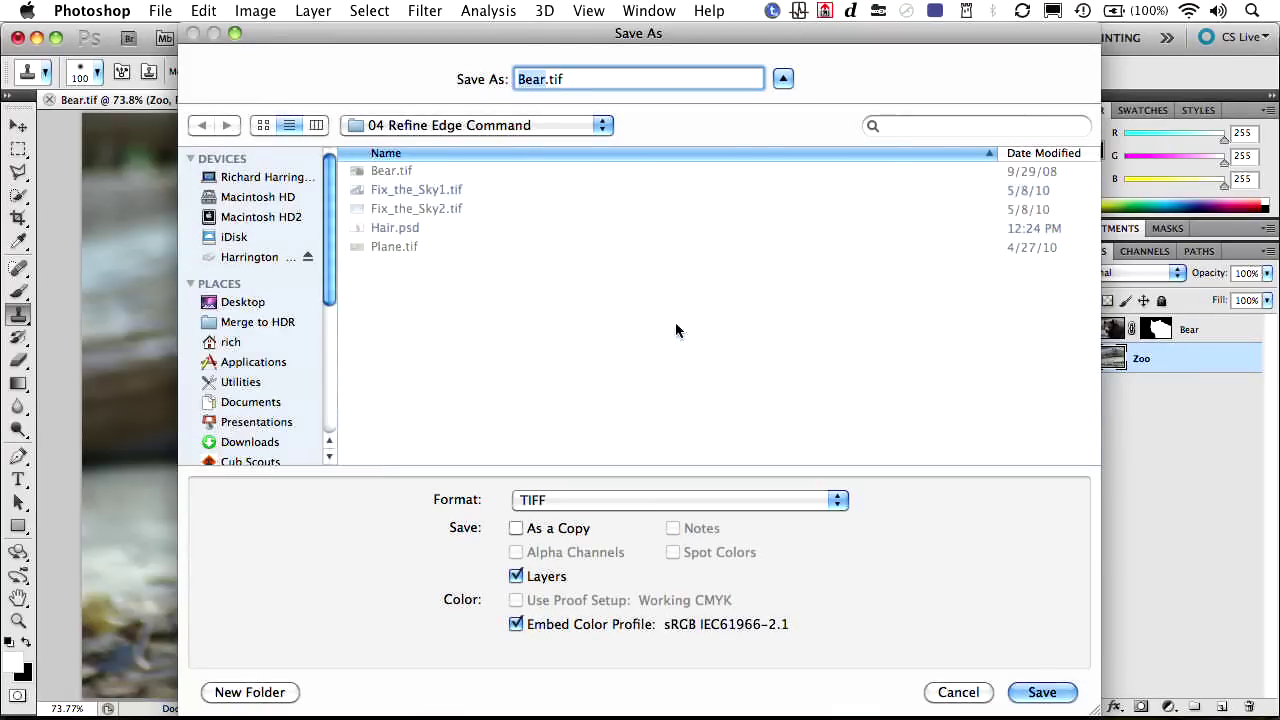
click(607, 500)
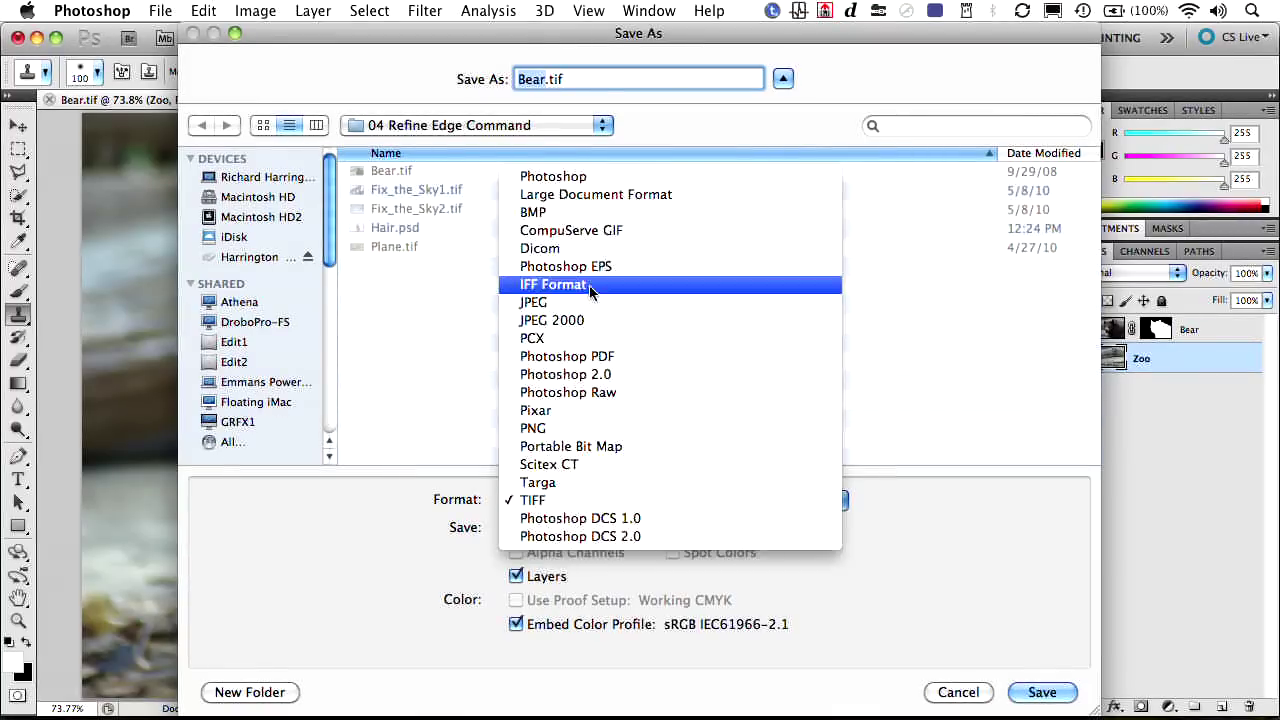
click(583, 178)
key(Return)
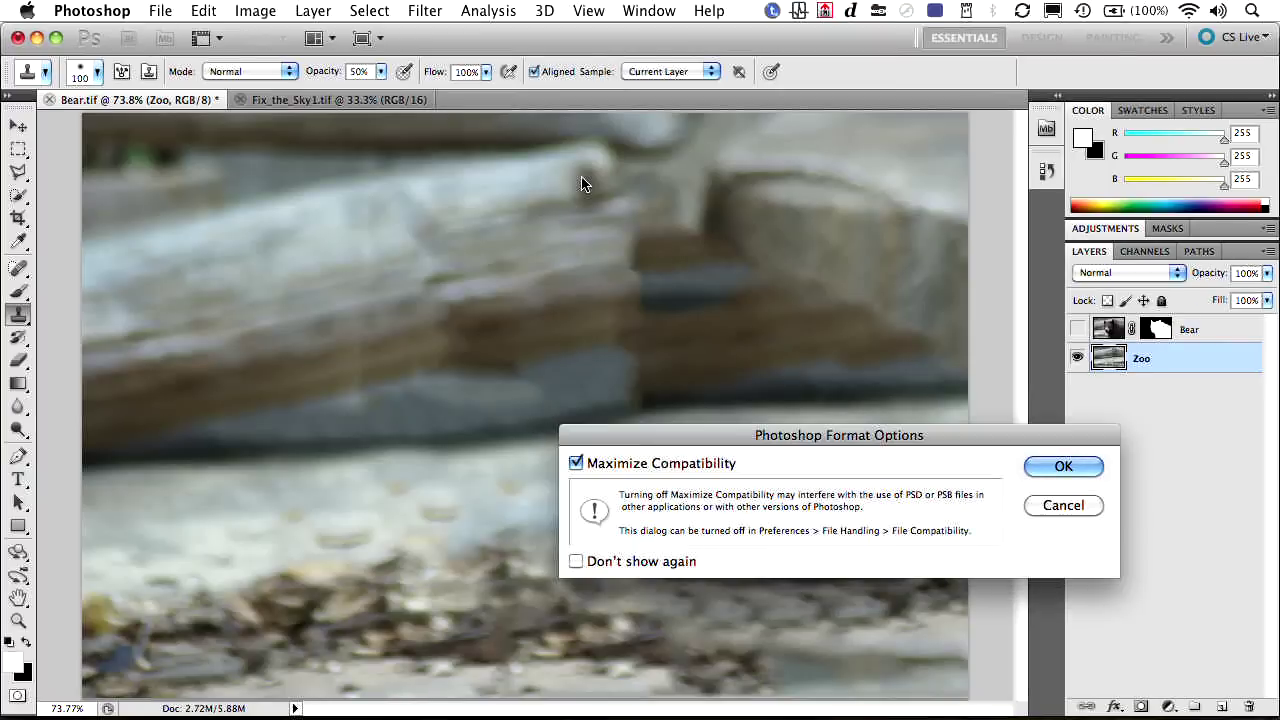
key(Return)
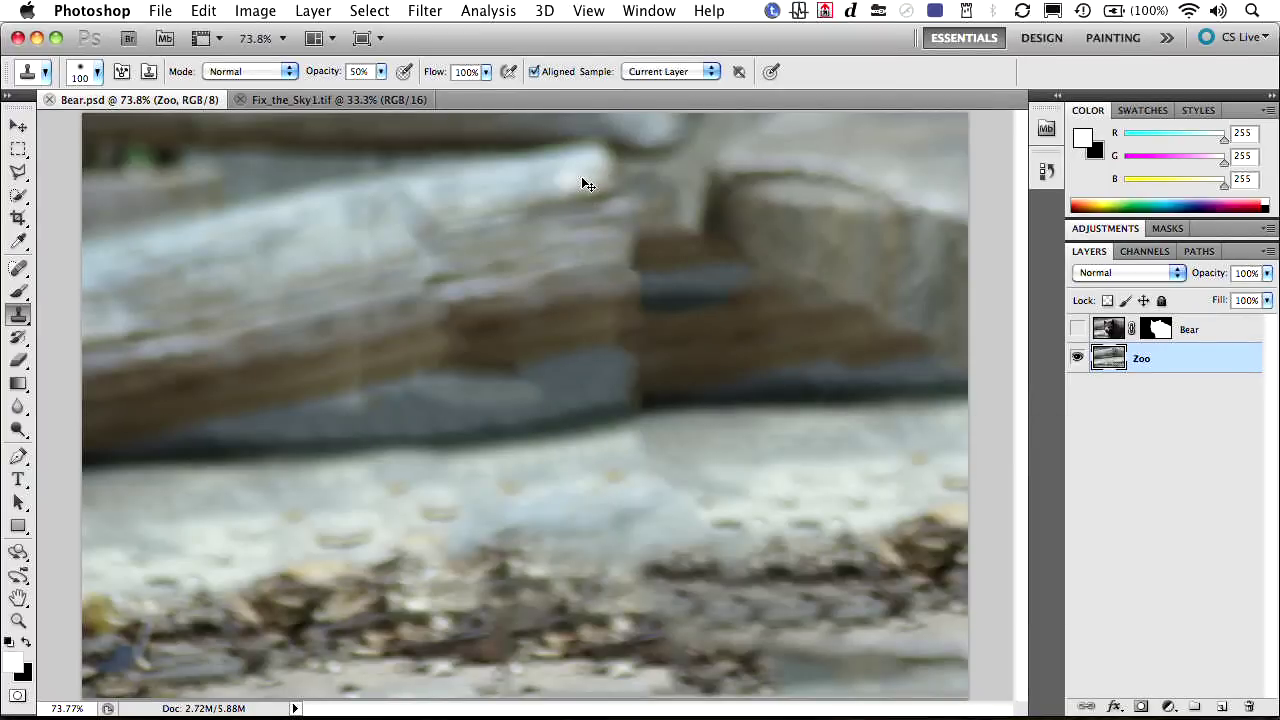
- In After Effects, start an import and browse to Desktop > COW TUts > 04 Refine Edge Command
key(super+Tab)
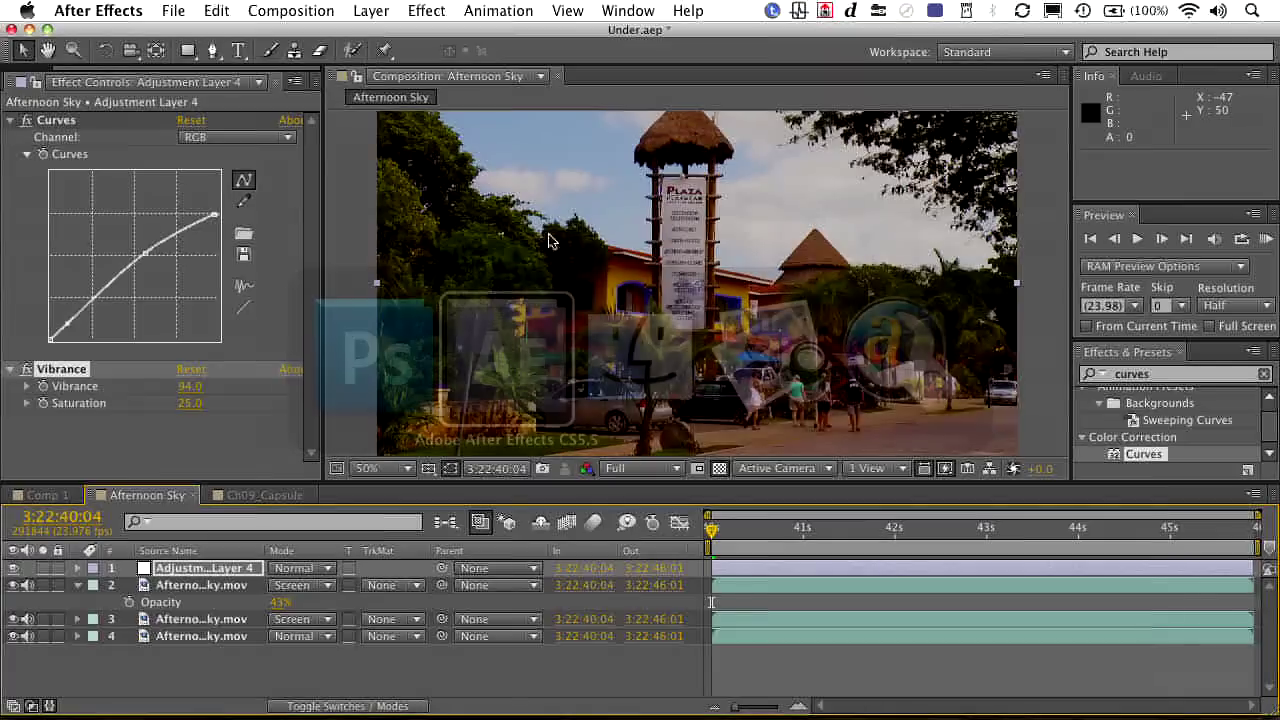
key(super+0)
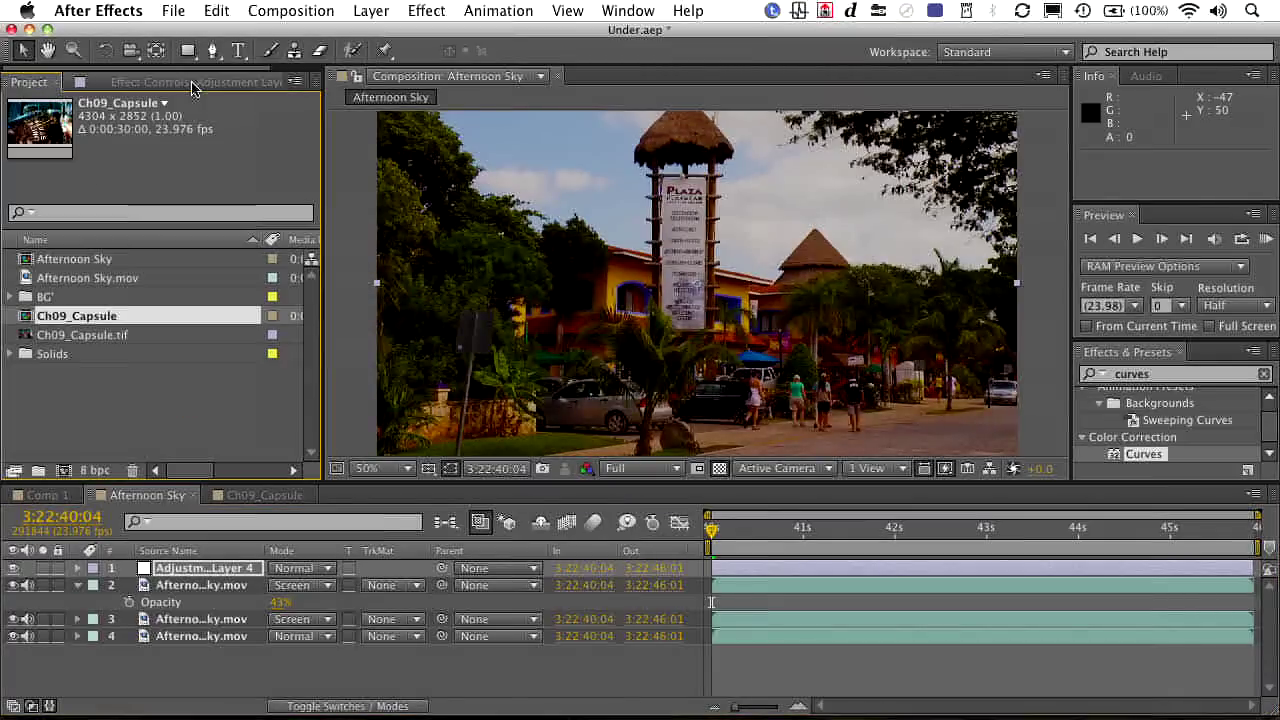
double_click(68, 434)
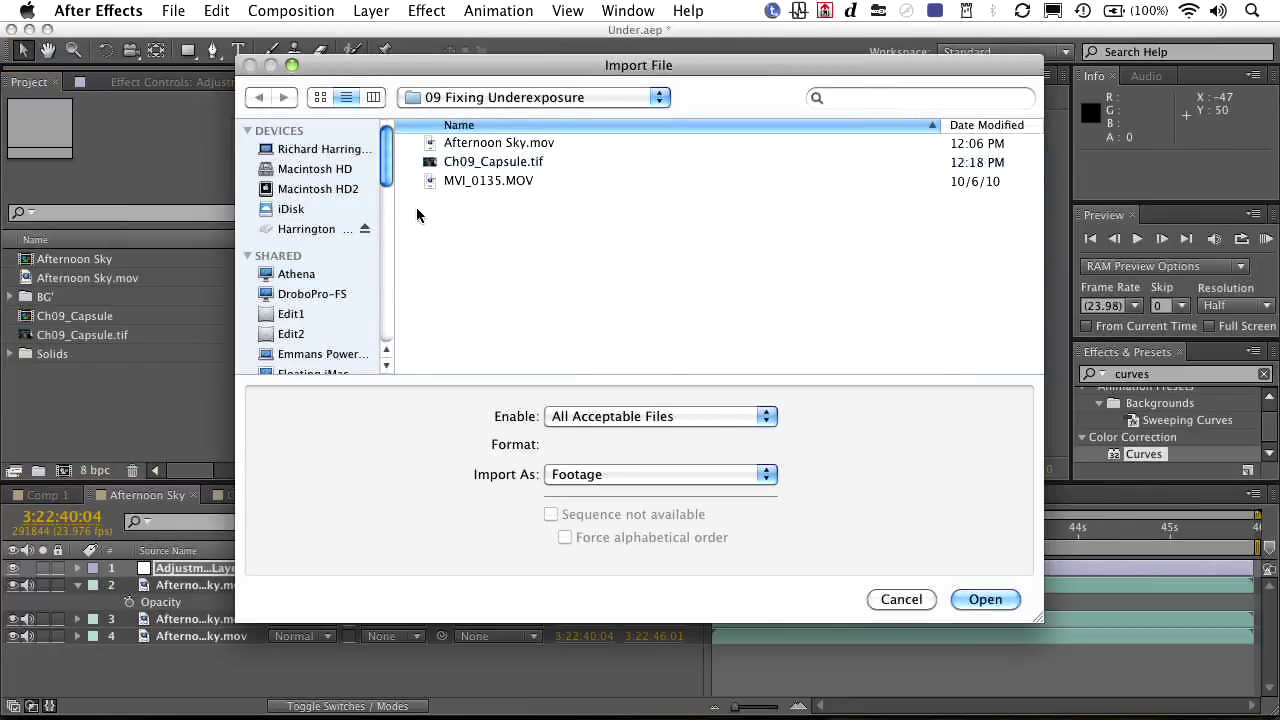
key(super+shift+d)
scroll(511, 199, down, 5)
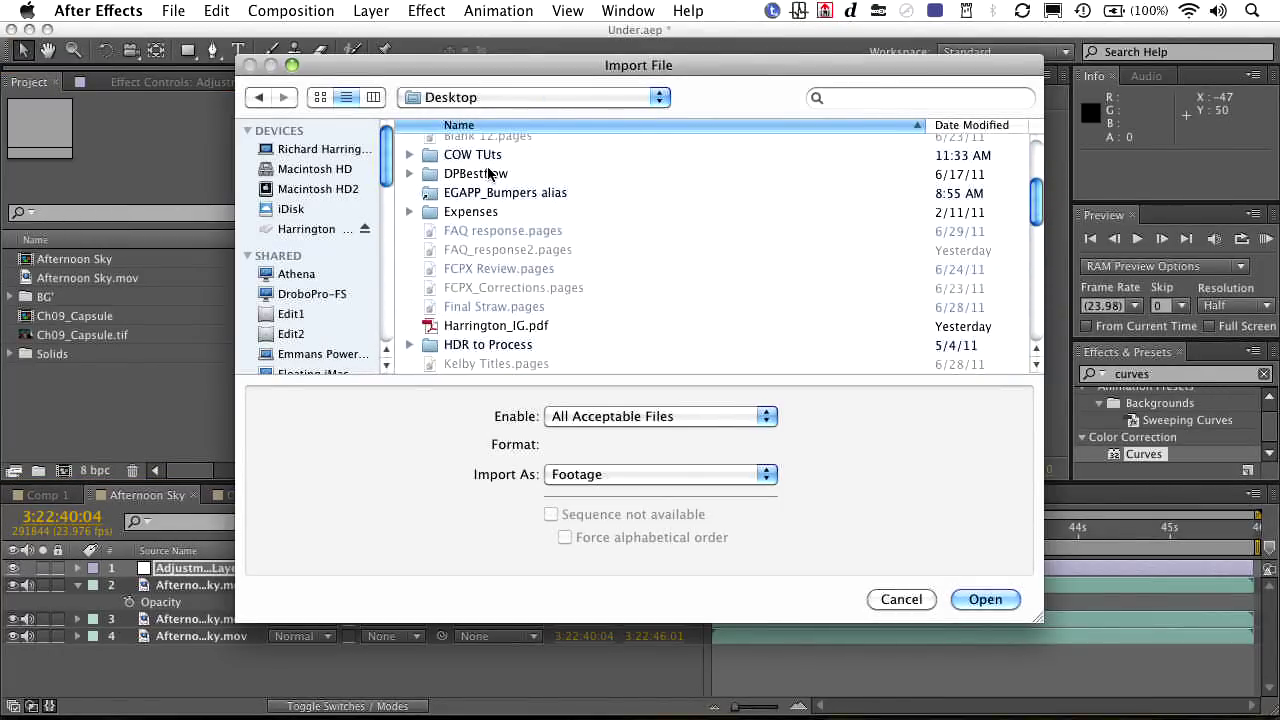
double_click(481, 156)
scroll(492, 205, down, 1)
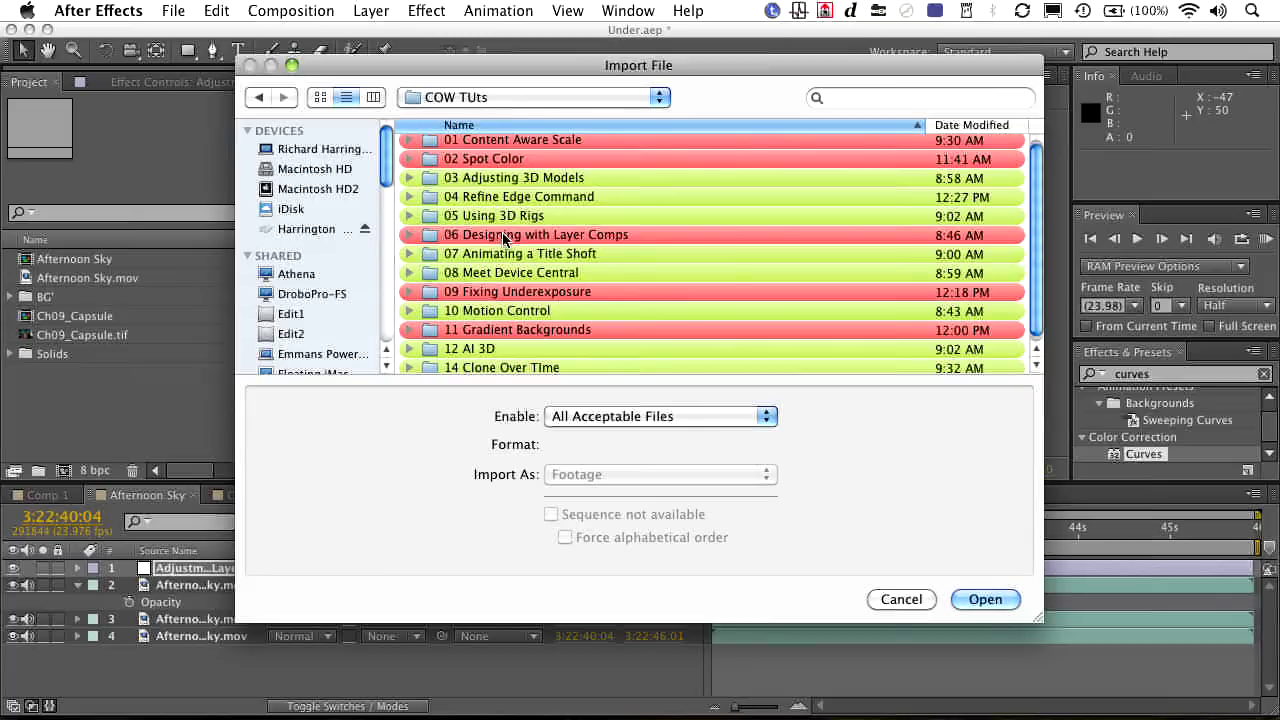
double_click(496, 197)
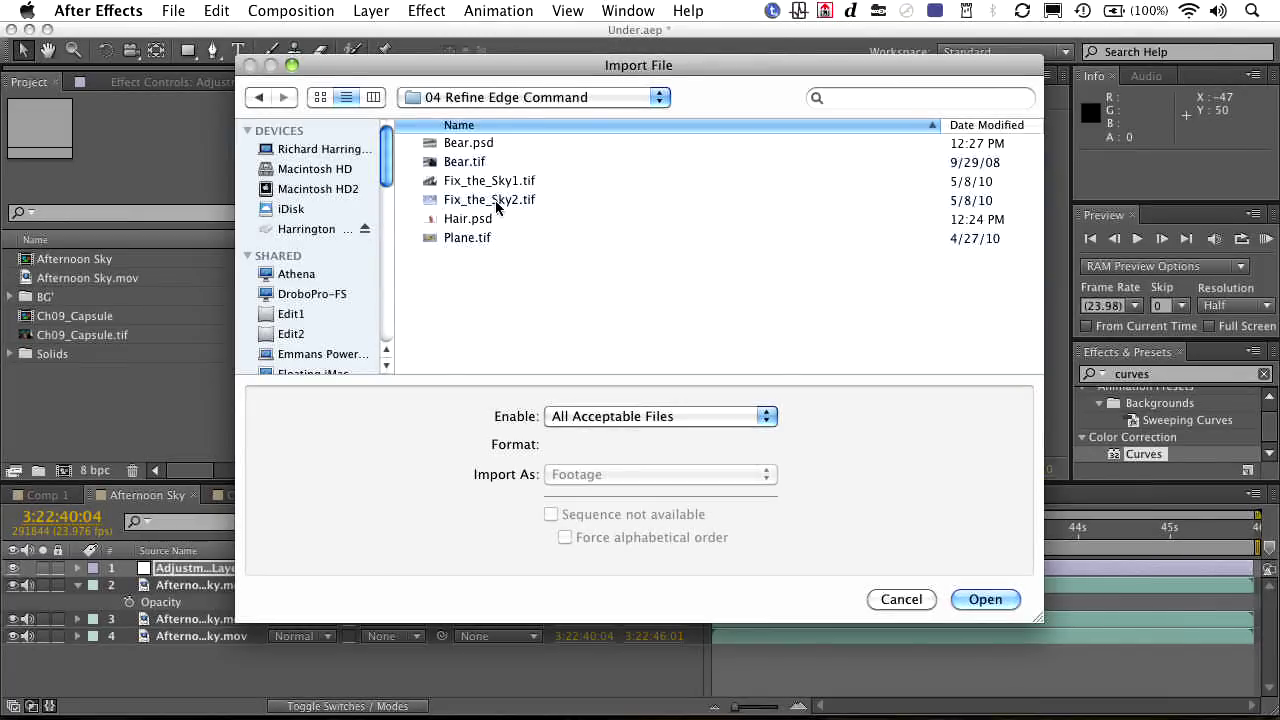
- Import Bear.psd and Hair.psd as compositions
click(466, 143)
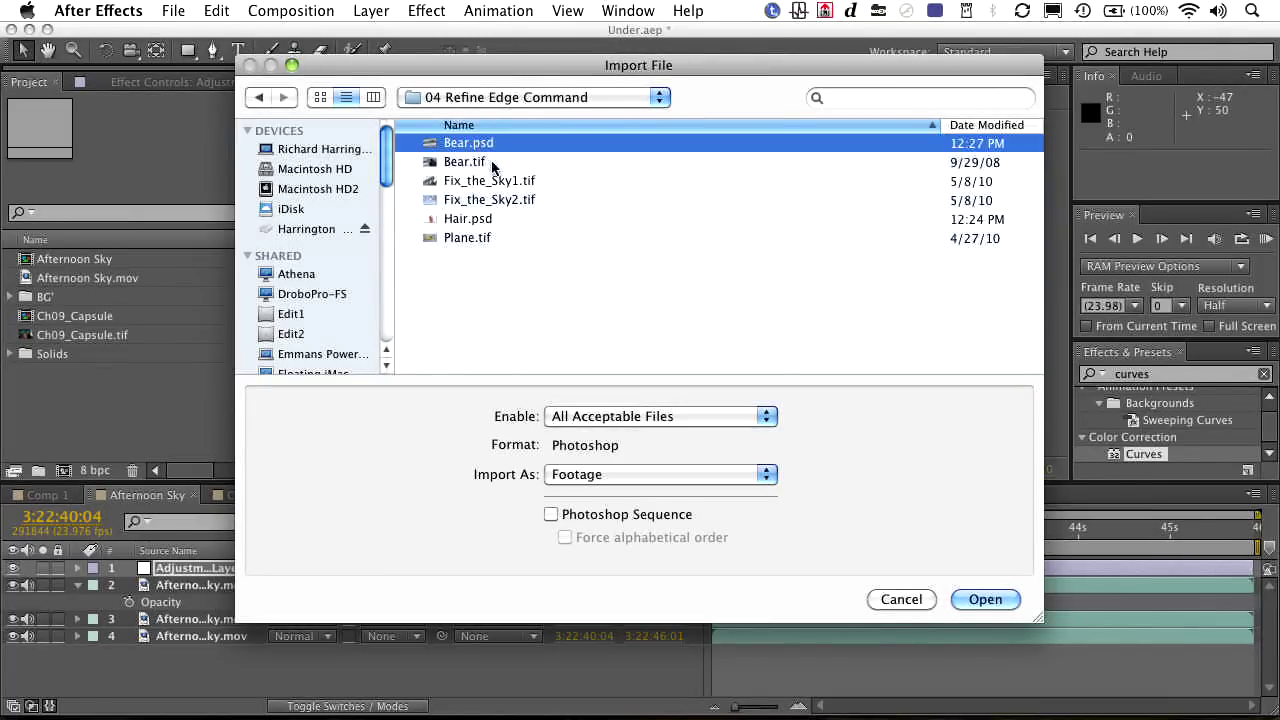
super+click(478, 219)
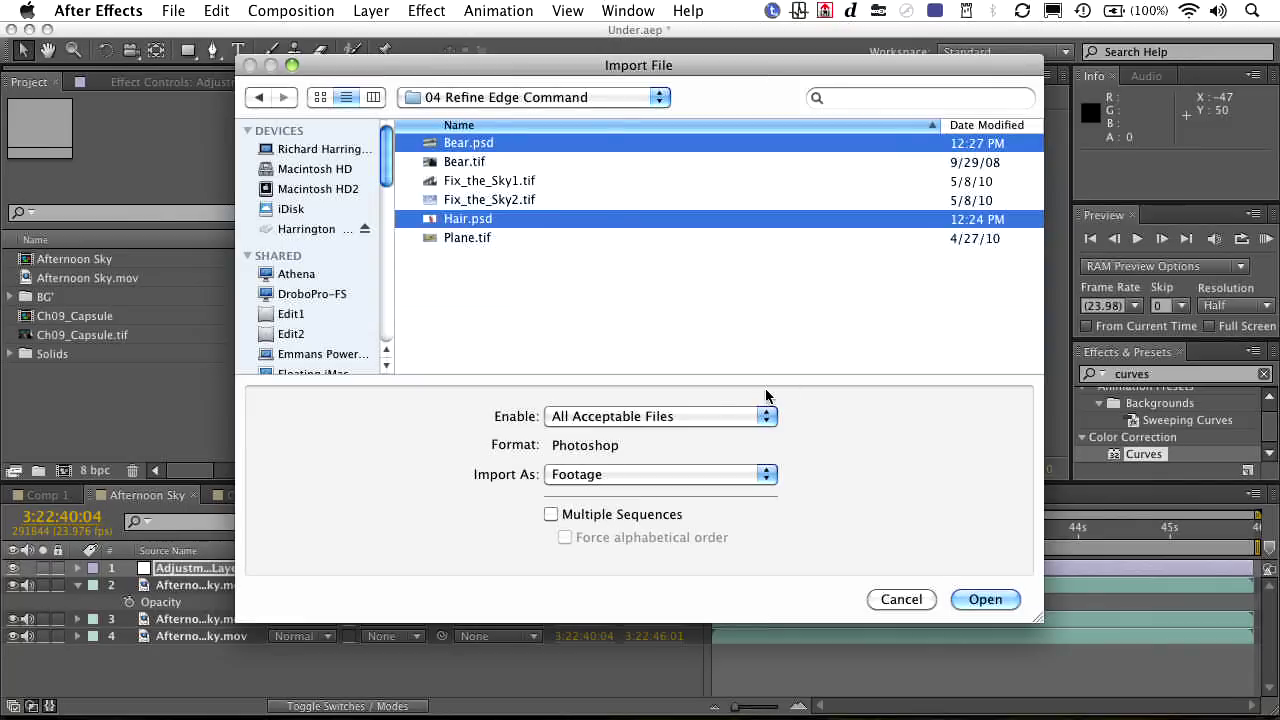
click(702, 474)
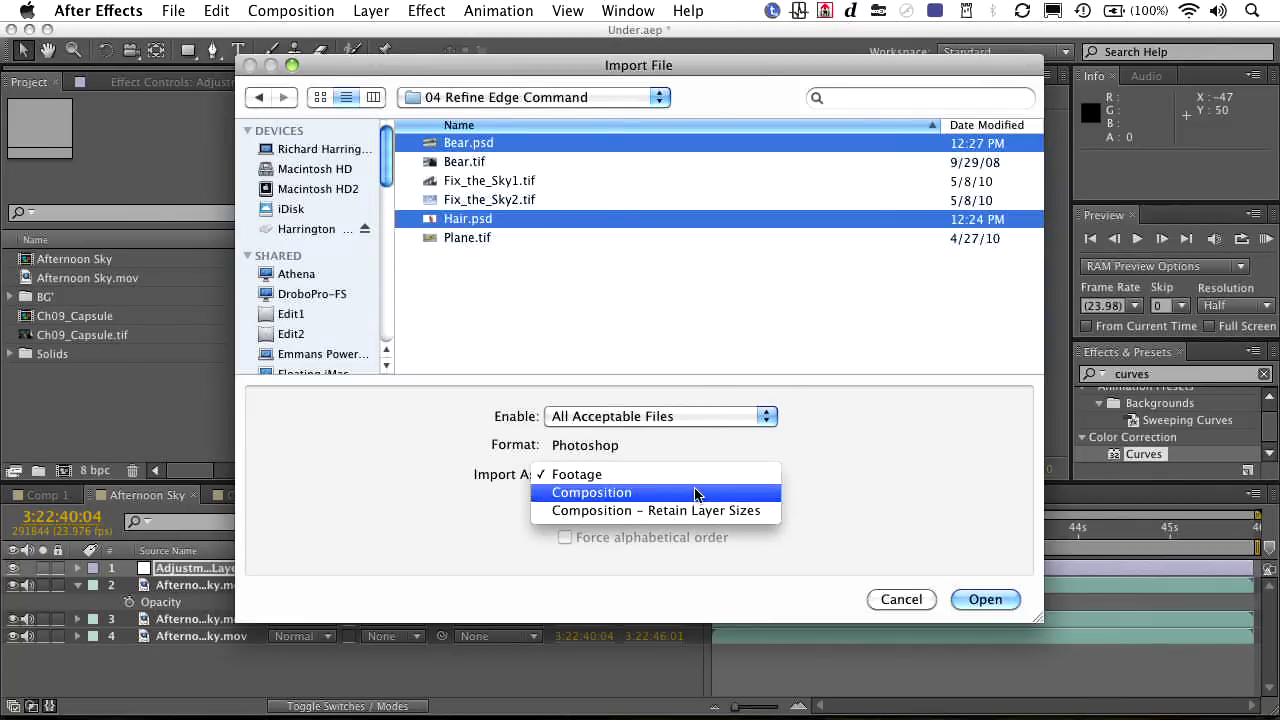
click(695, 492)
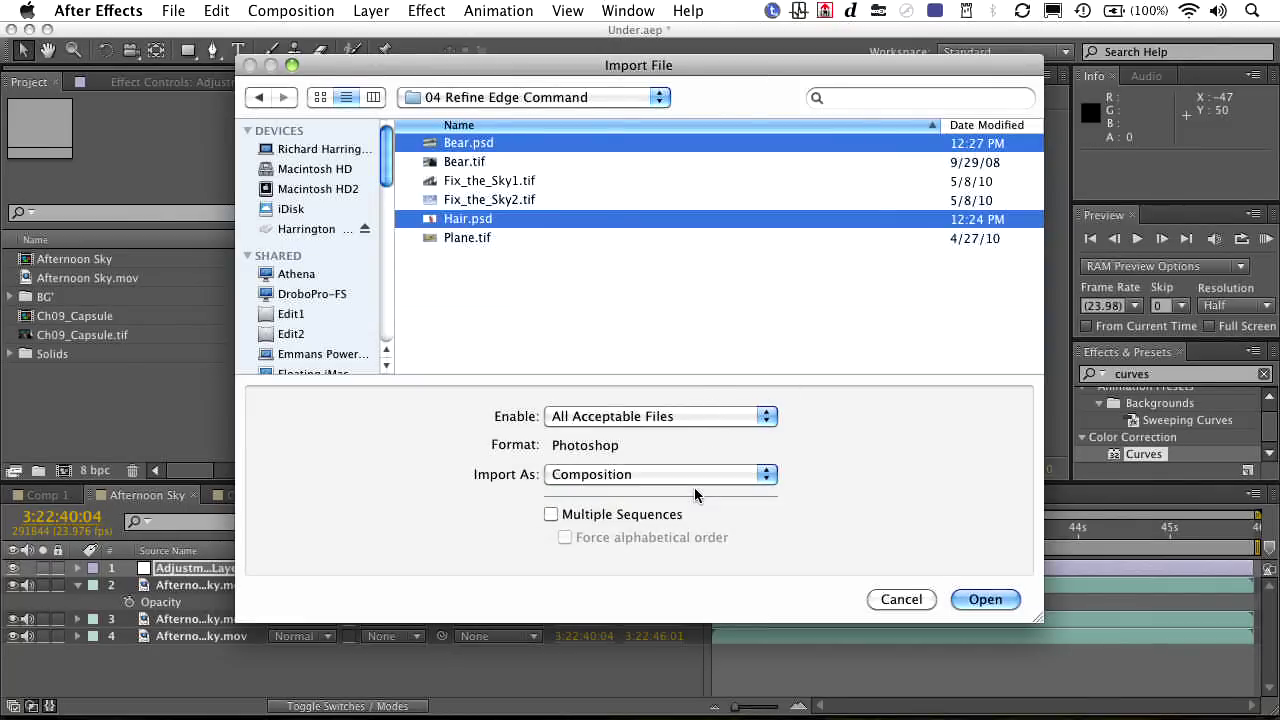
click(985, 600)
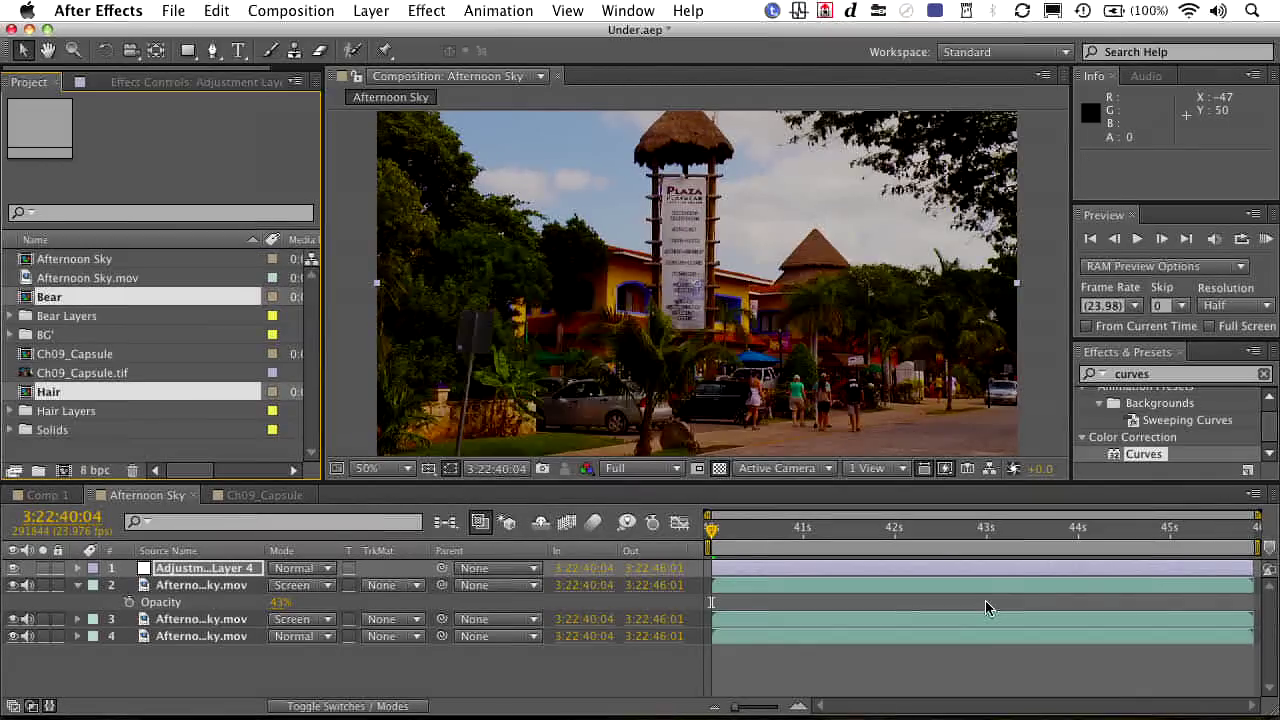
- Open the Bear comp, make the Bear layer visible, and turn Bear and Zoo into 3D layers
click(97, 305)
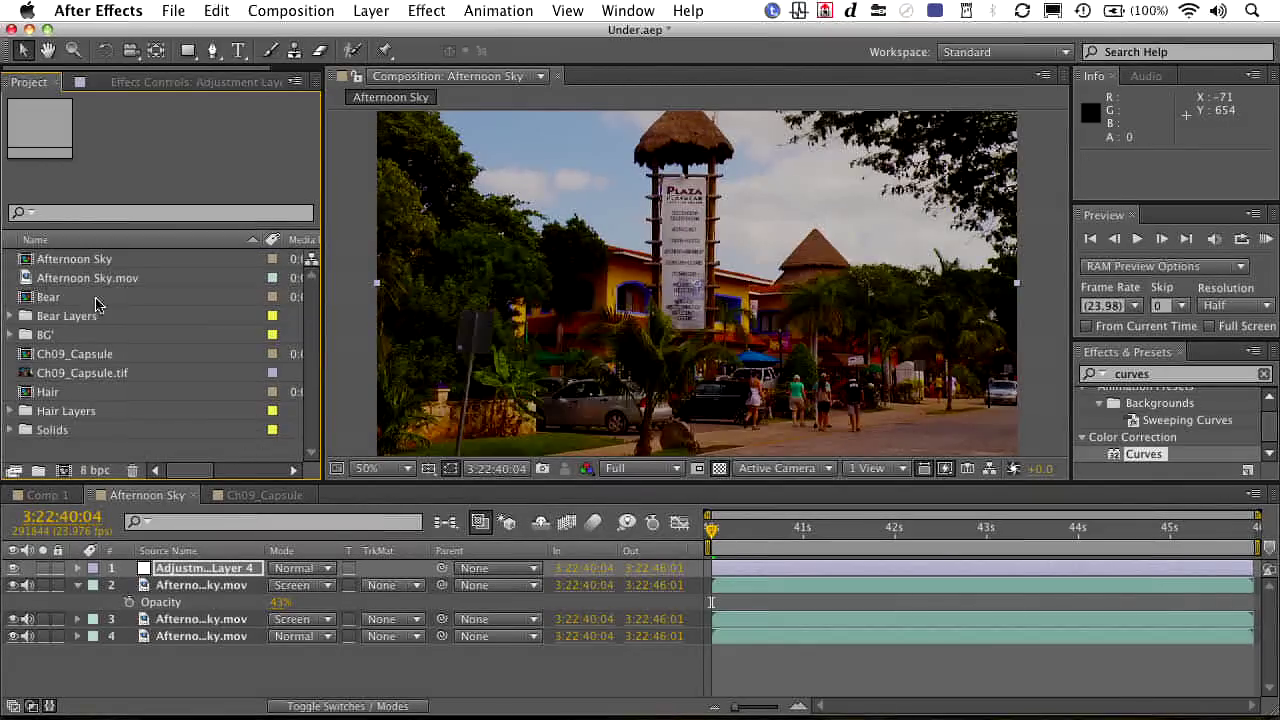
double_click(28, 296)
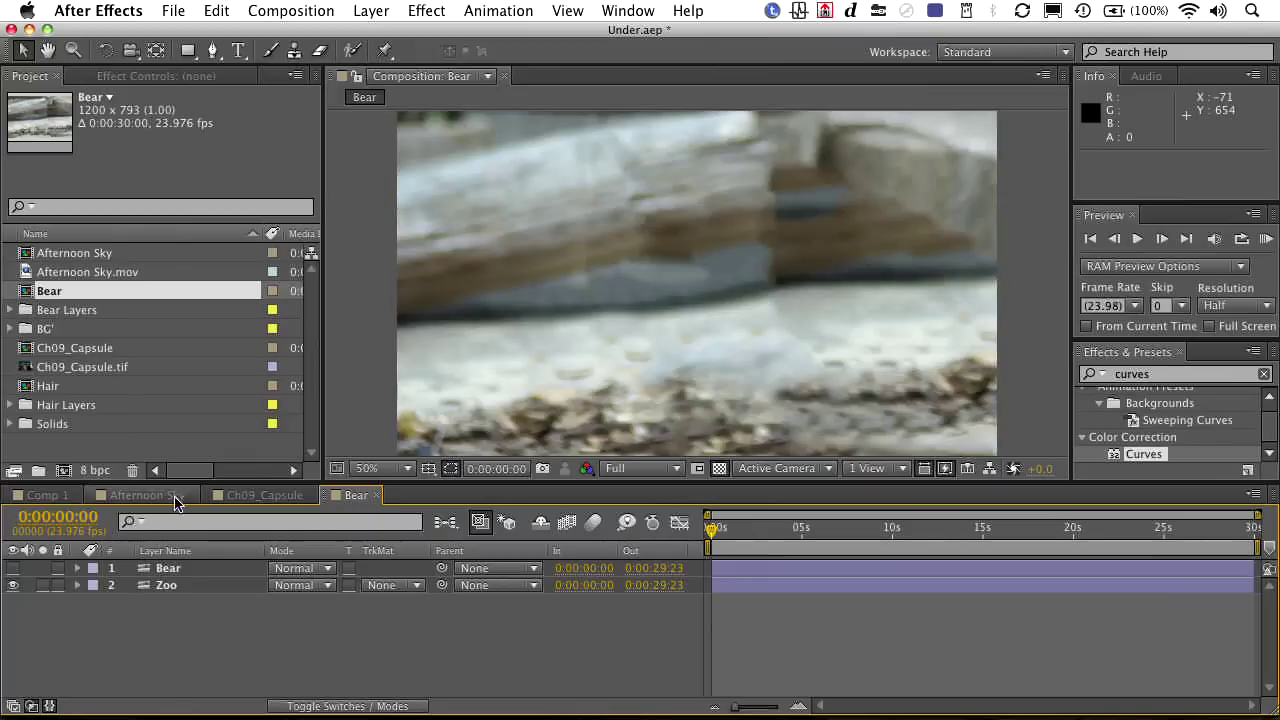
click(13, 568)
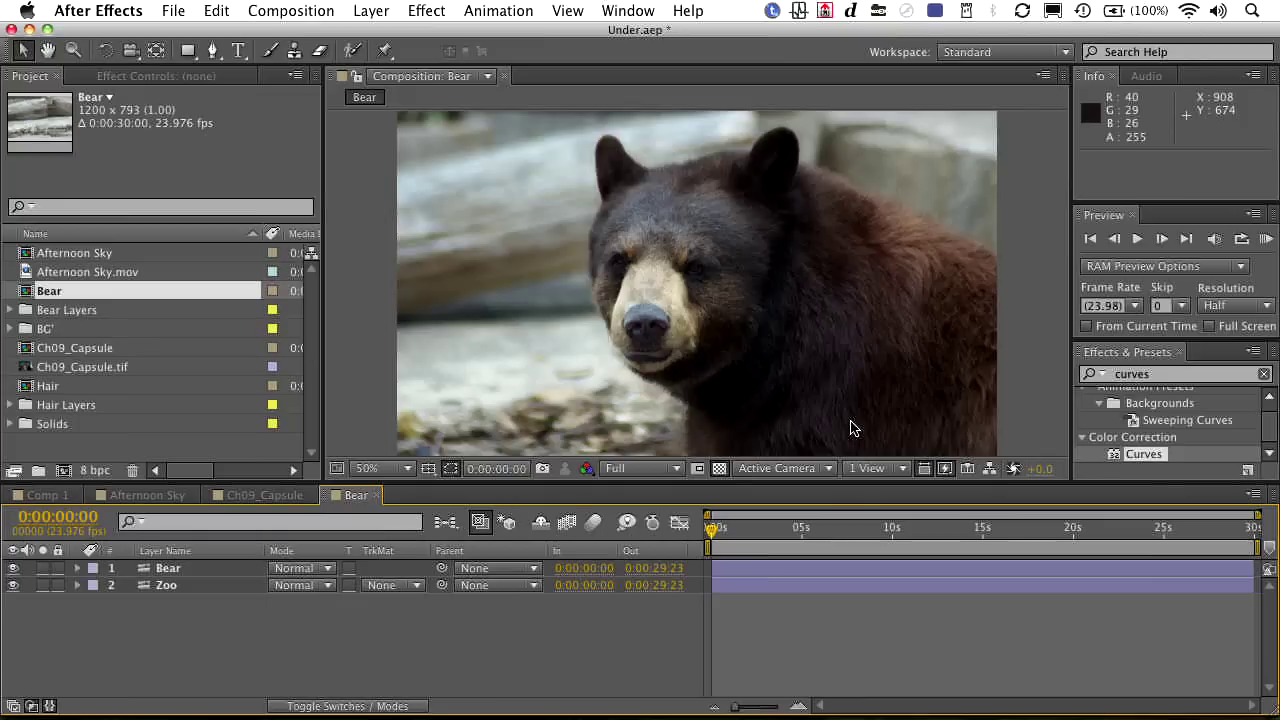
click(383, 706)
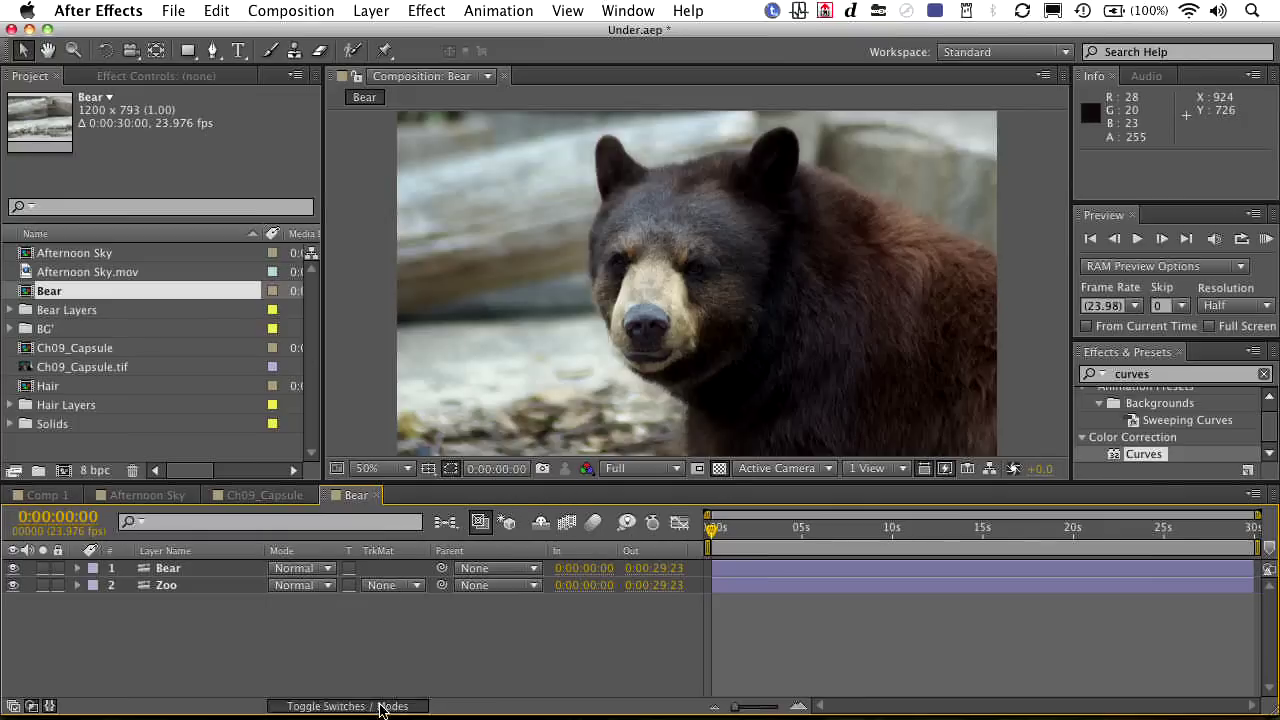
drag(381, 568, 381, 586)
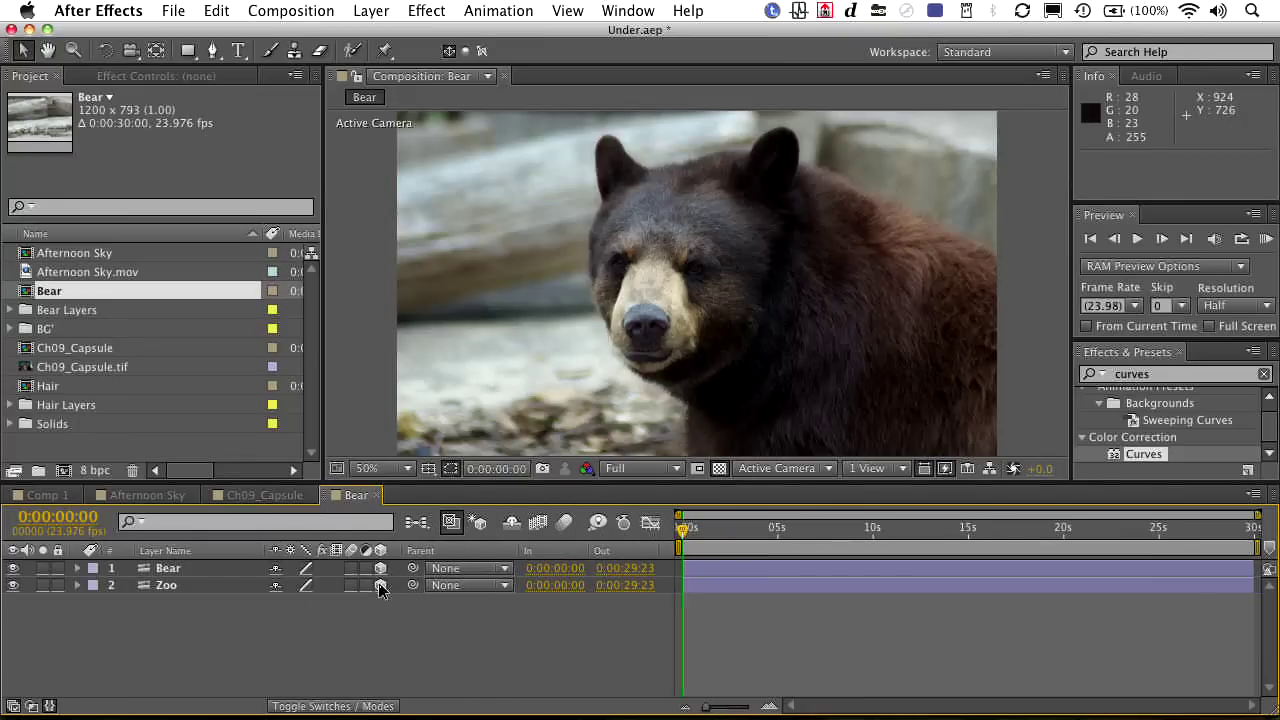
- Use a two-view layout with a top view, fit both views, and set the left view to Custom View 1
click(872, 470)
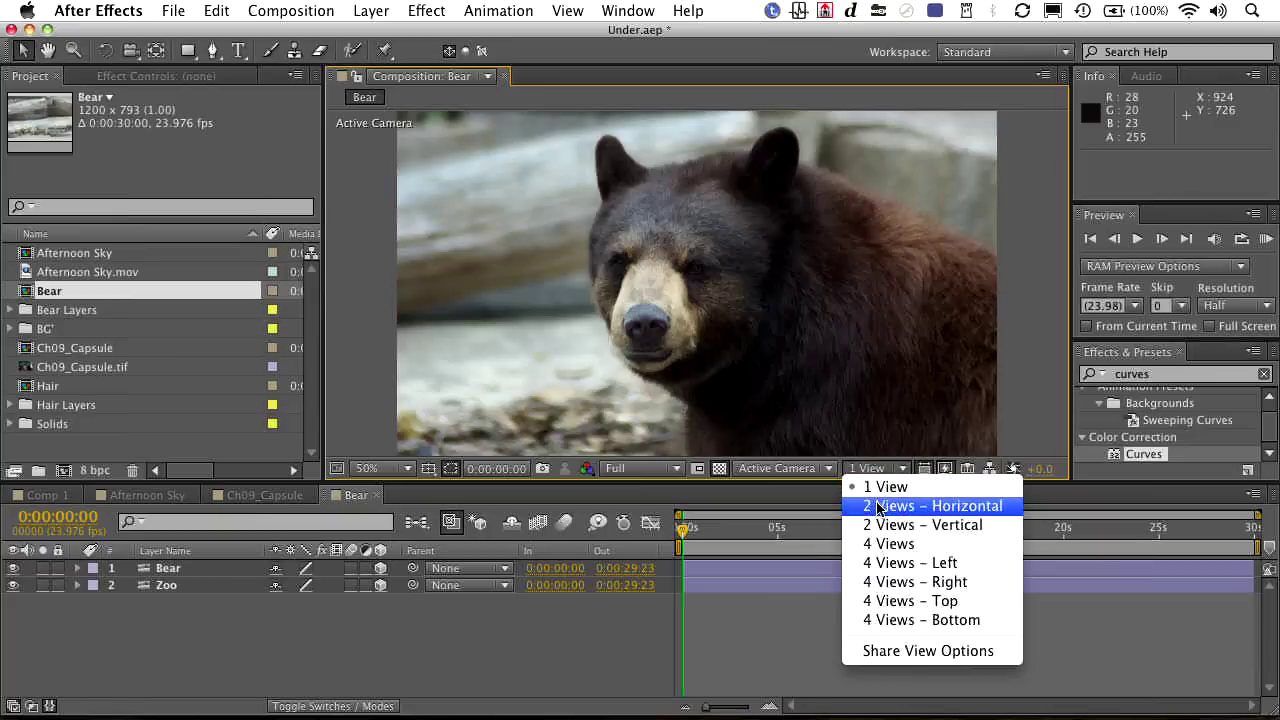
click(878, 504)
key(comma)
key(comma)
key(comma)
key(comma)
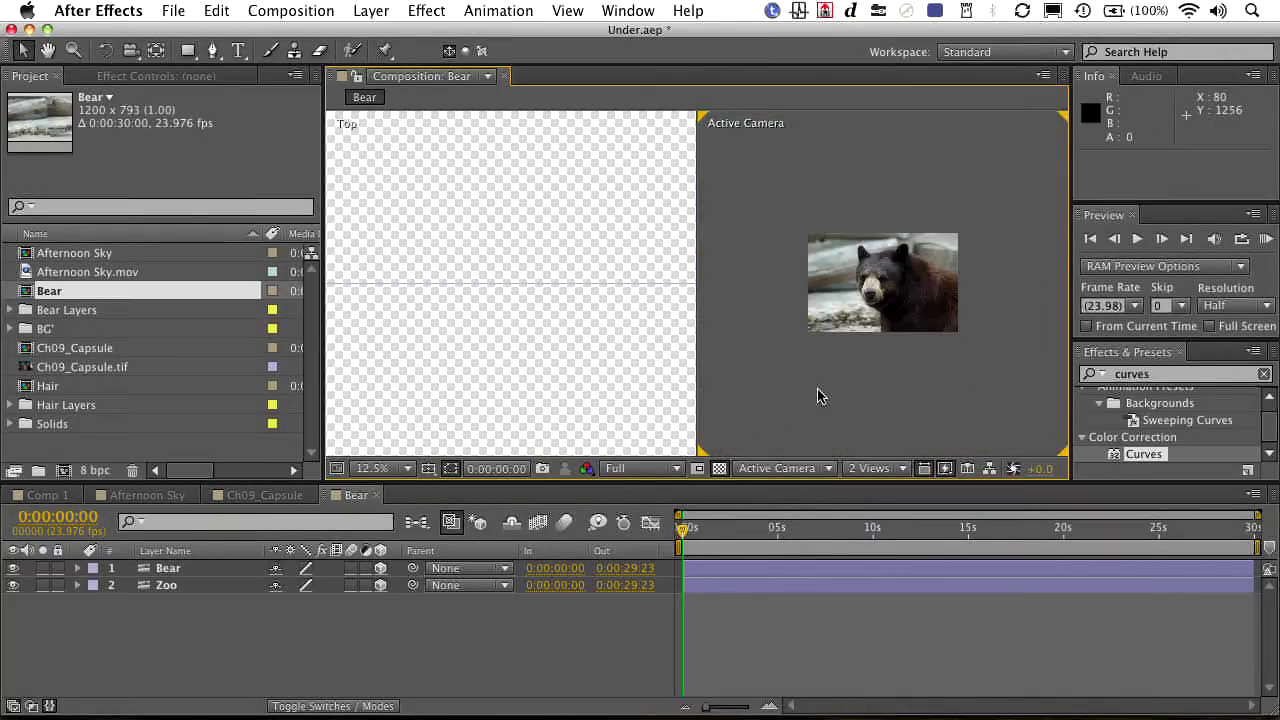
key(shift+slash)
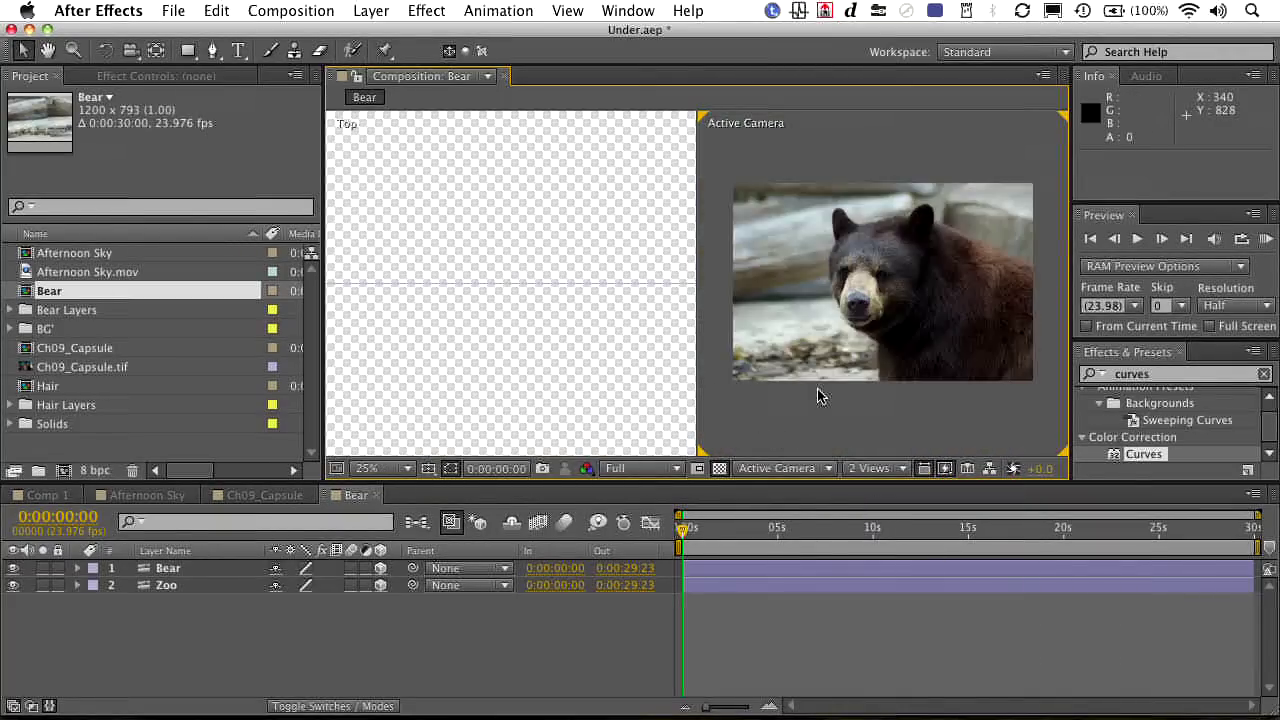
click(622, 354)
key(shift+slash)
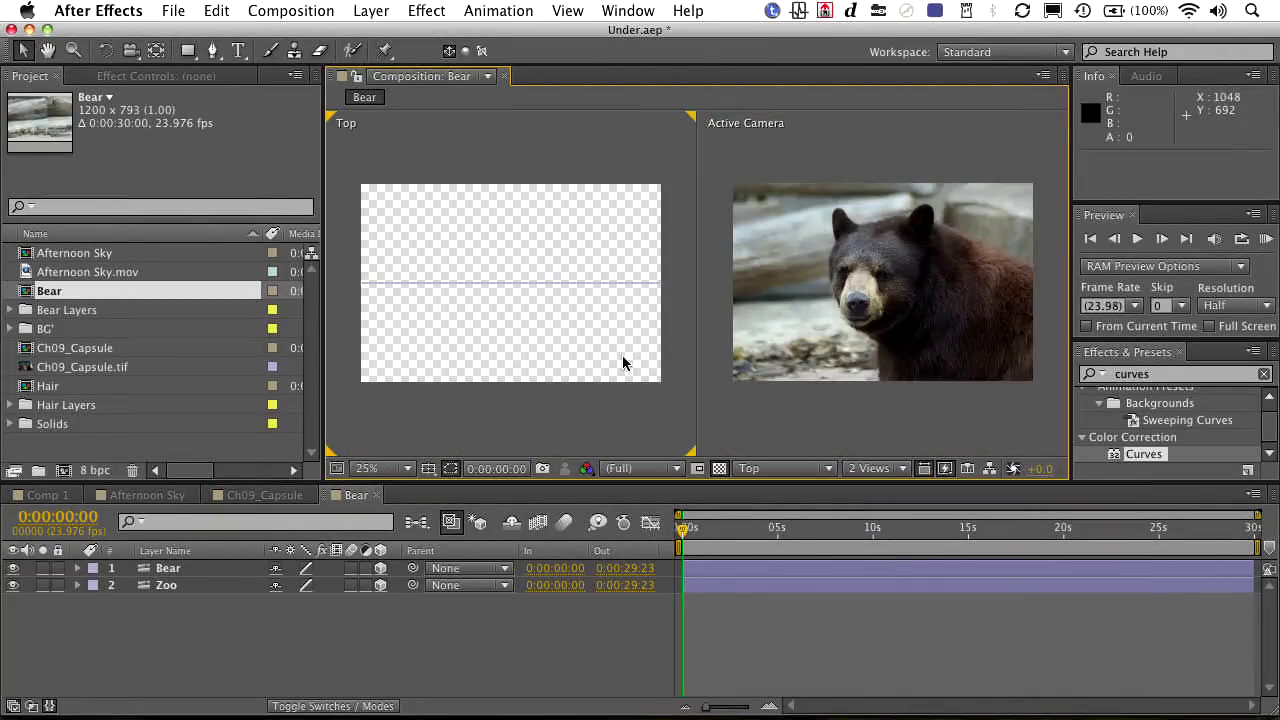
click(786, 470)
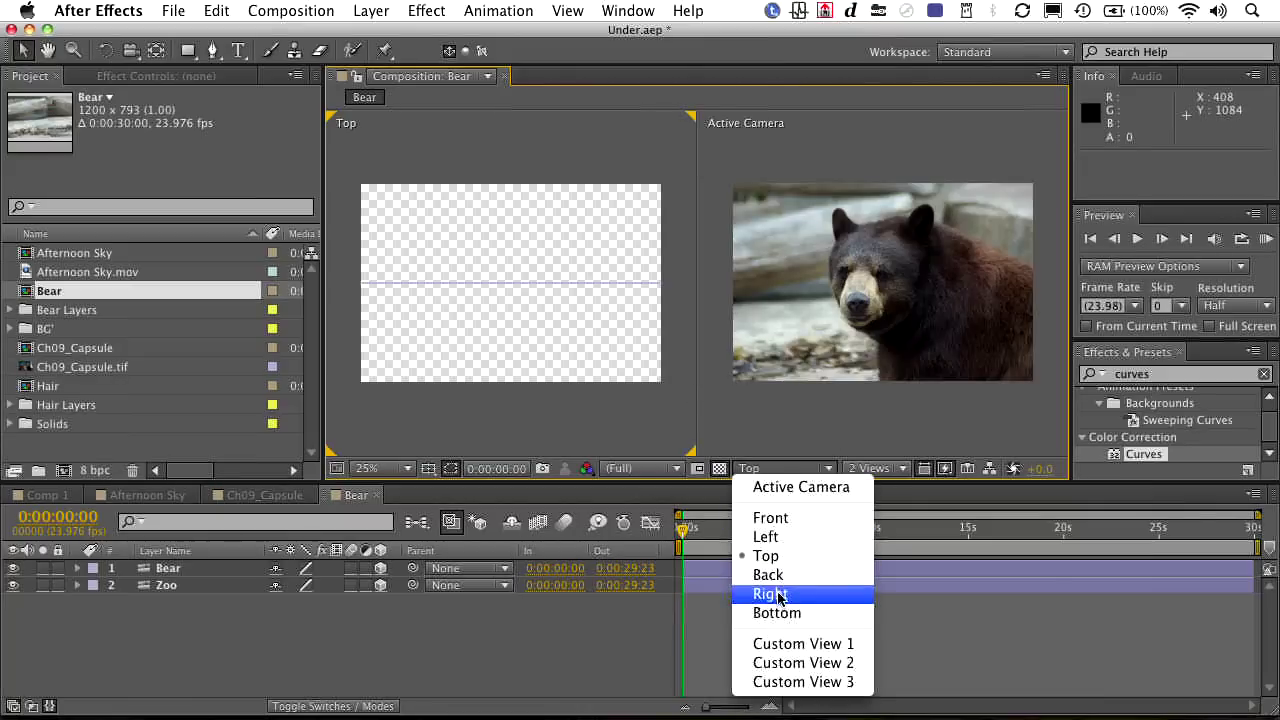
click(770, 646)
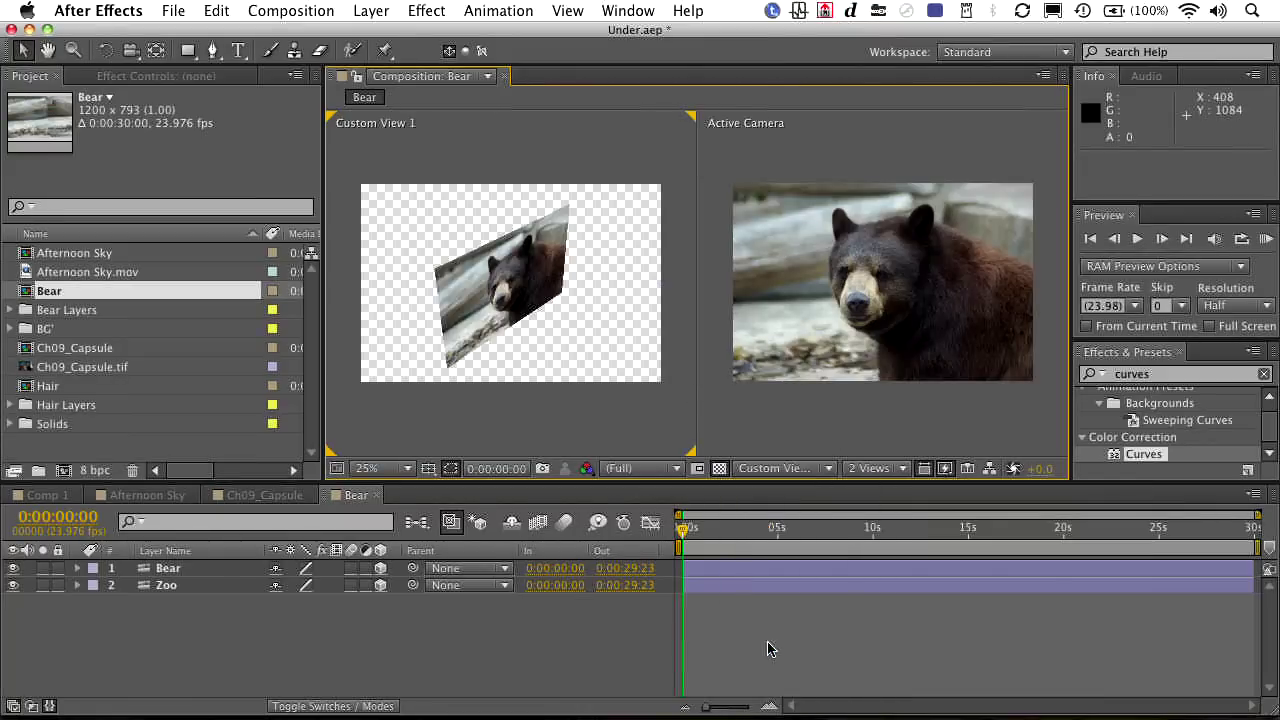
- Add a 50mm Camera 1 to the Bear comp, zoom the view out, and select Zoo
click(362, 10)
mouse_move(377, 36)
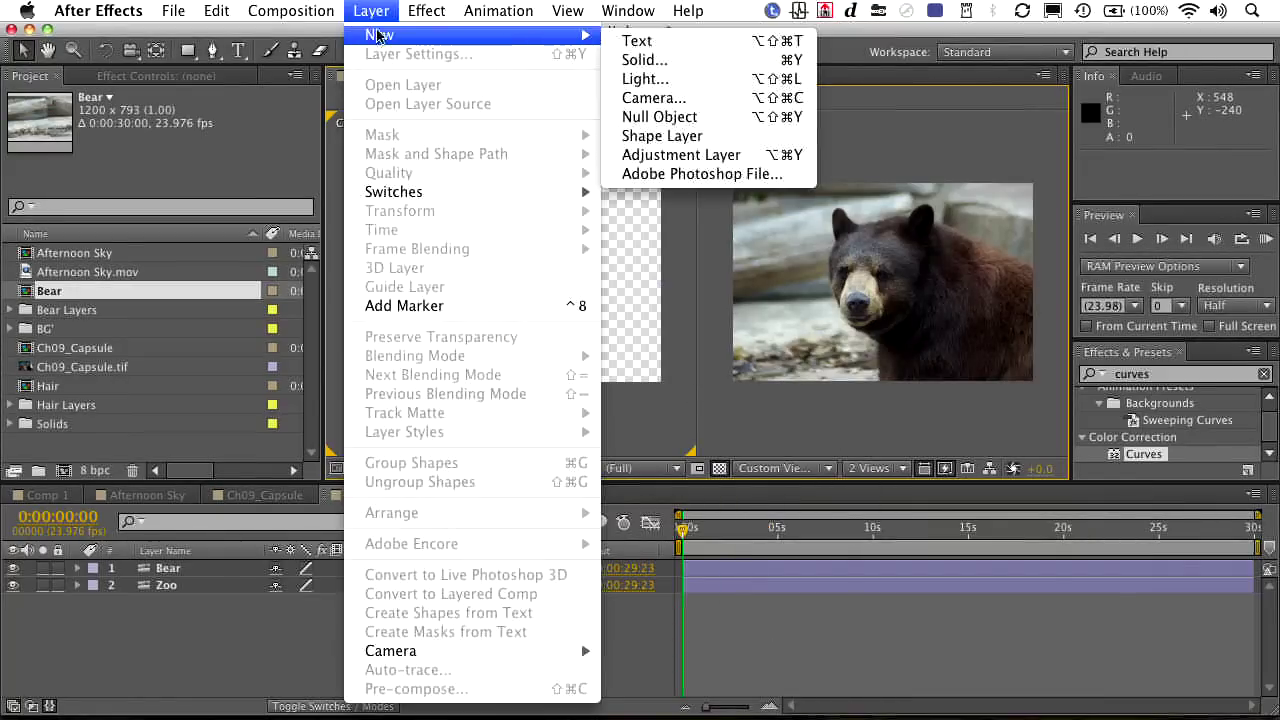
click(630, 97)
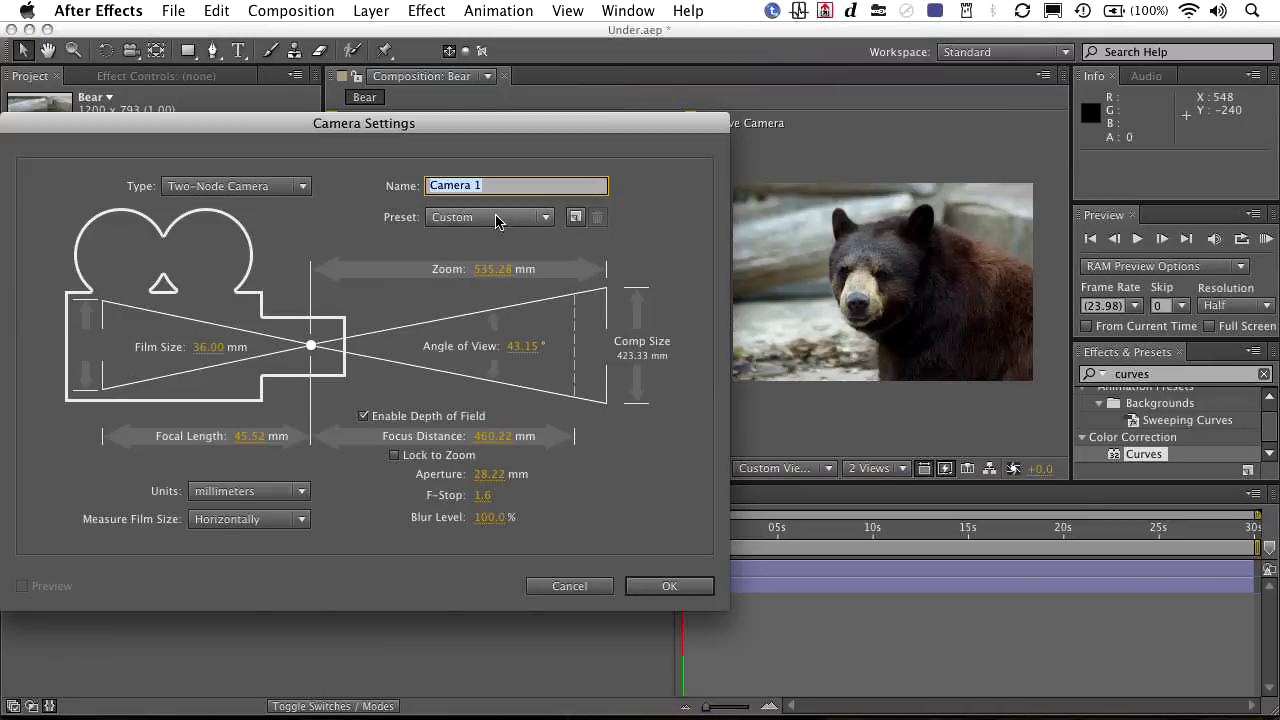
click(530, 218)
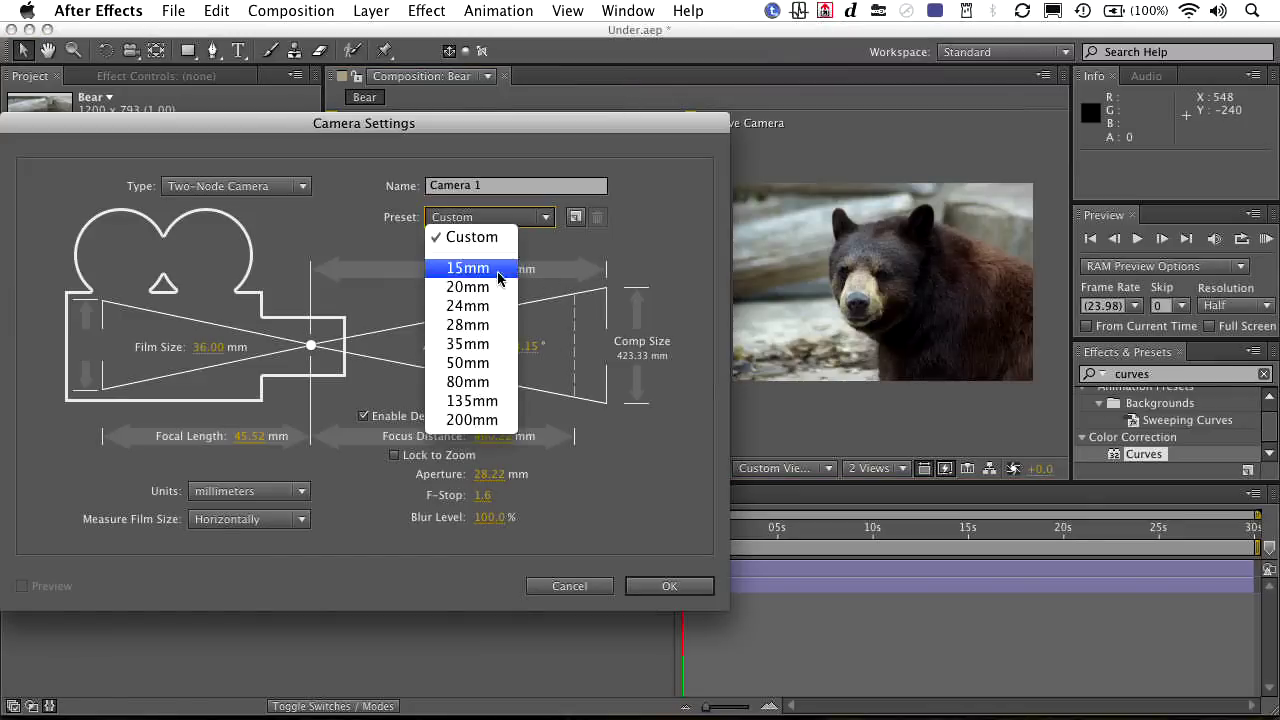
click(498, 362)
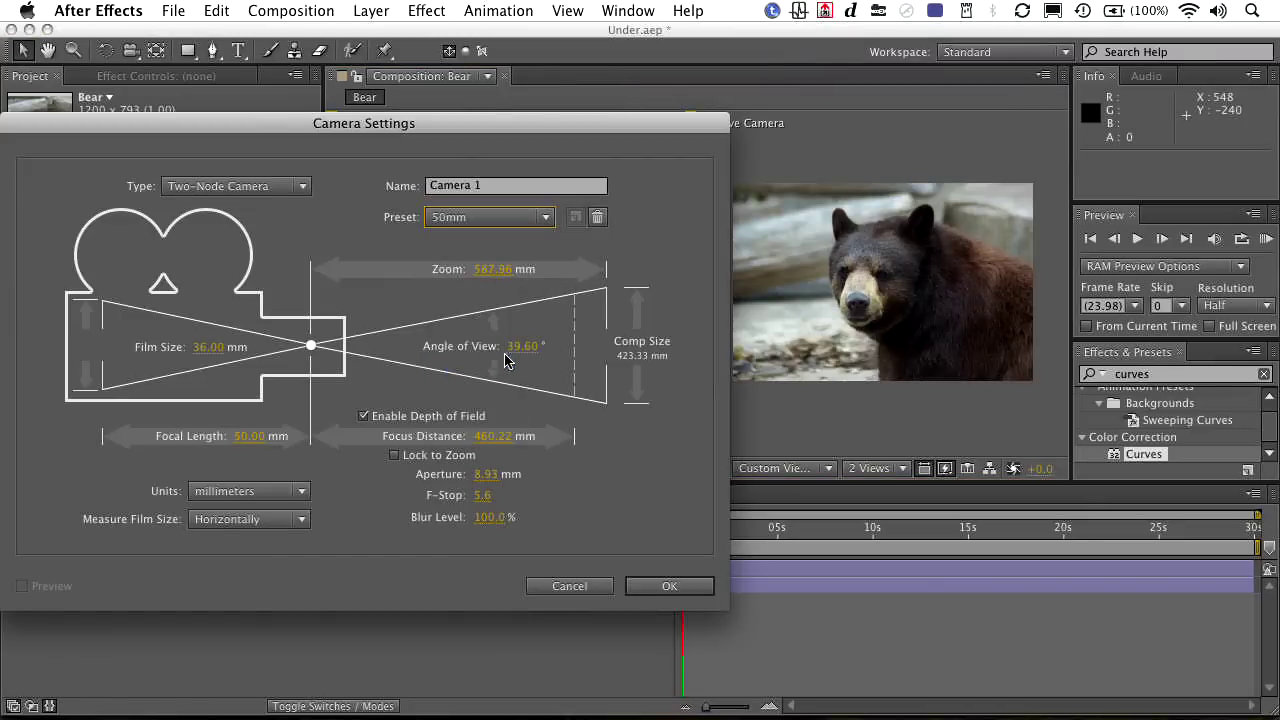
click(660, 587)
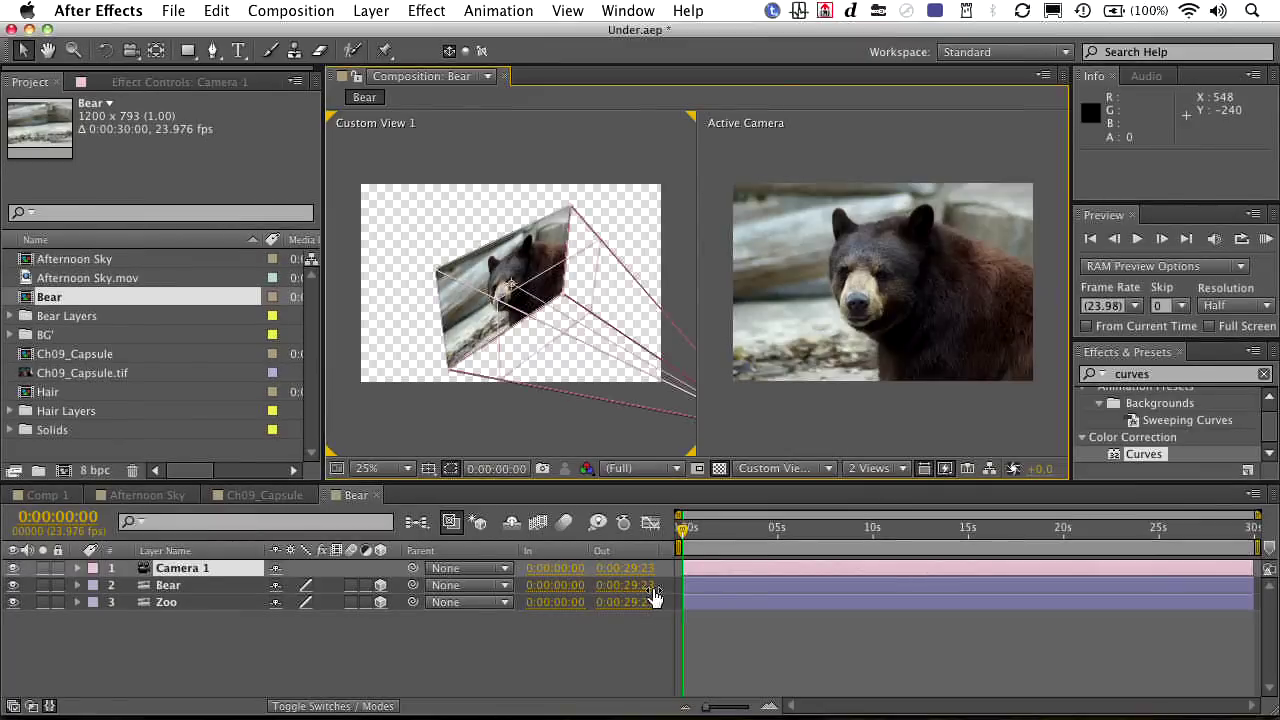
key(comma)
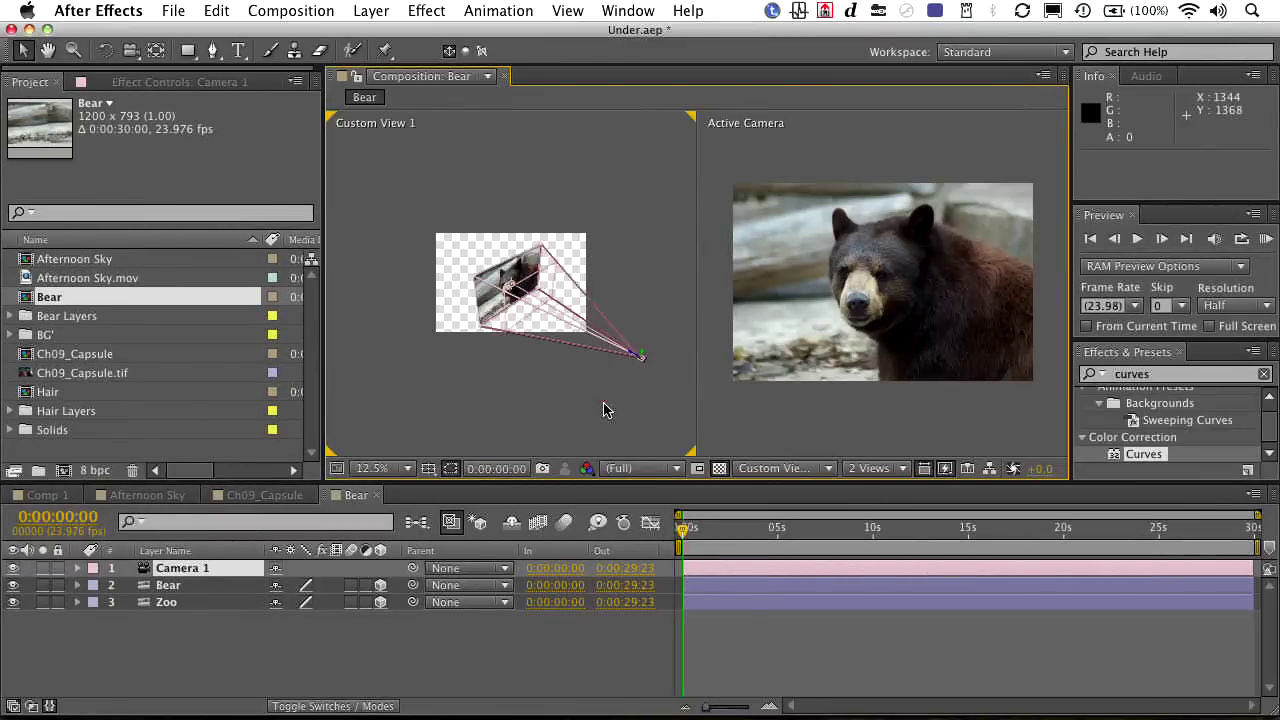
click(170, 602)
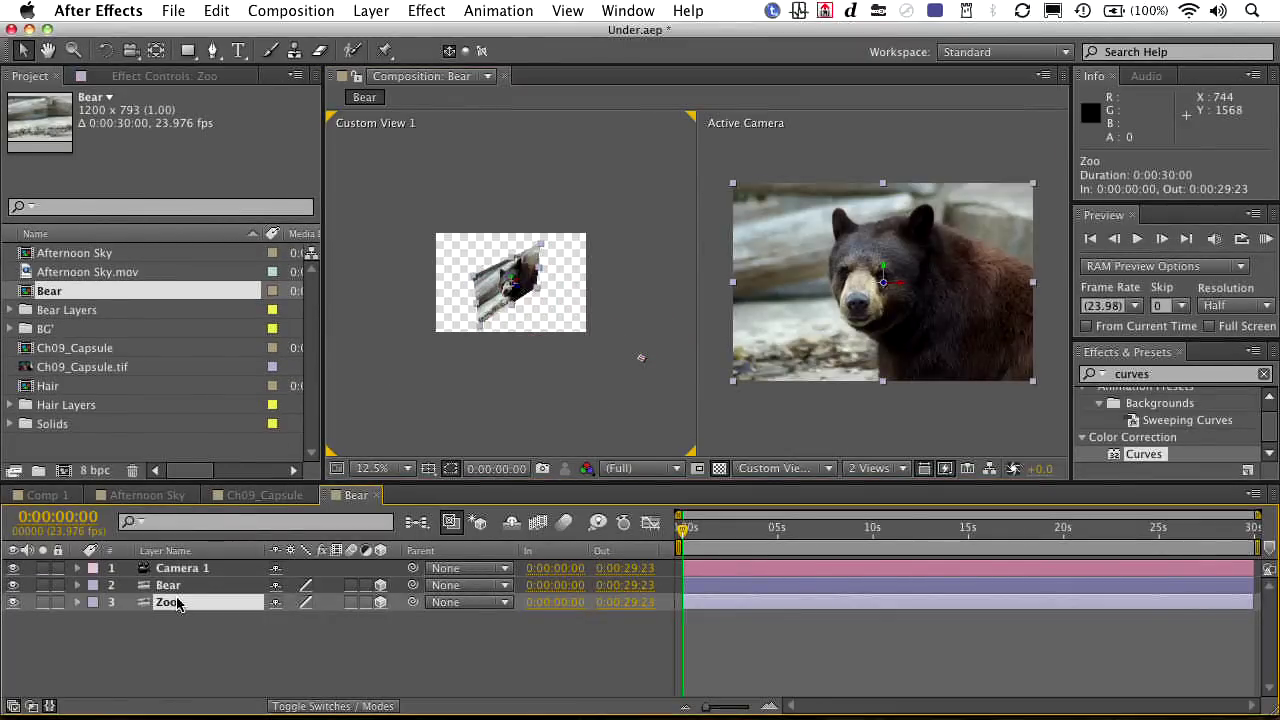
- Set the Zoo layer's Position Z to 2930 and its Scale to 280%
key(p)
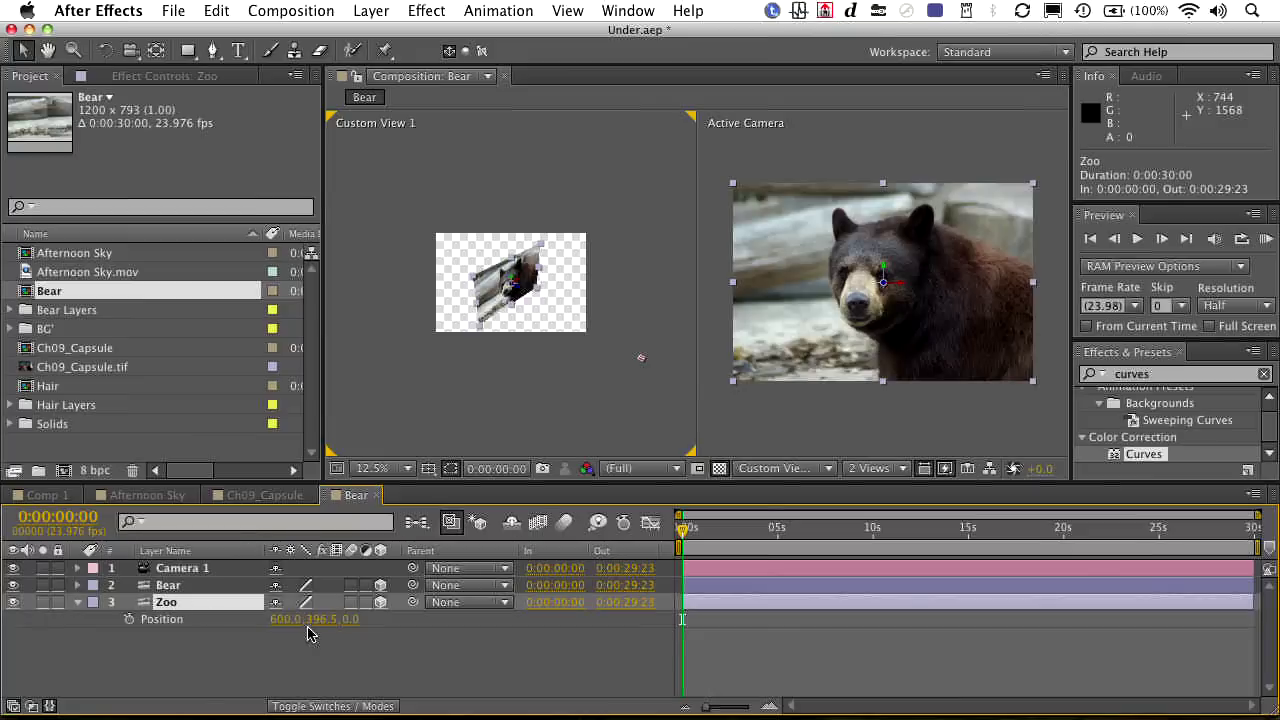
drag(345, 625, 628, 621)
key(shift+s)
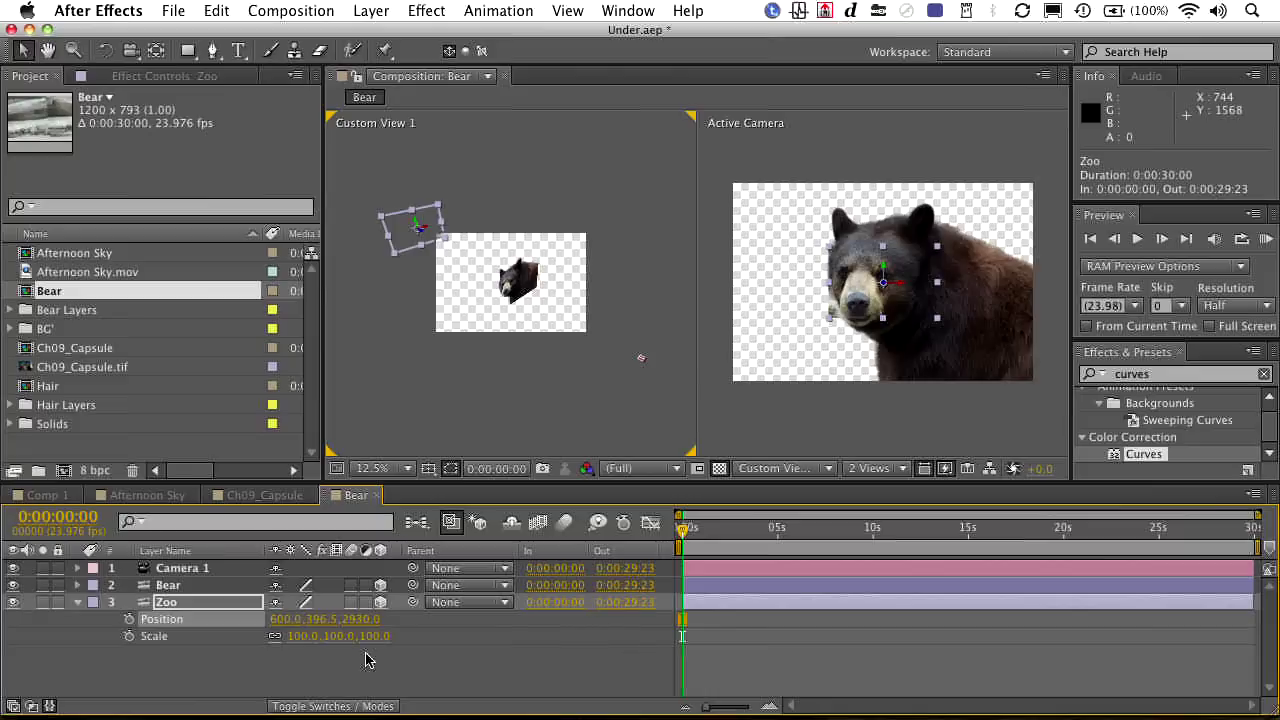
drag(300, 637, 319, 637)
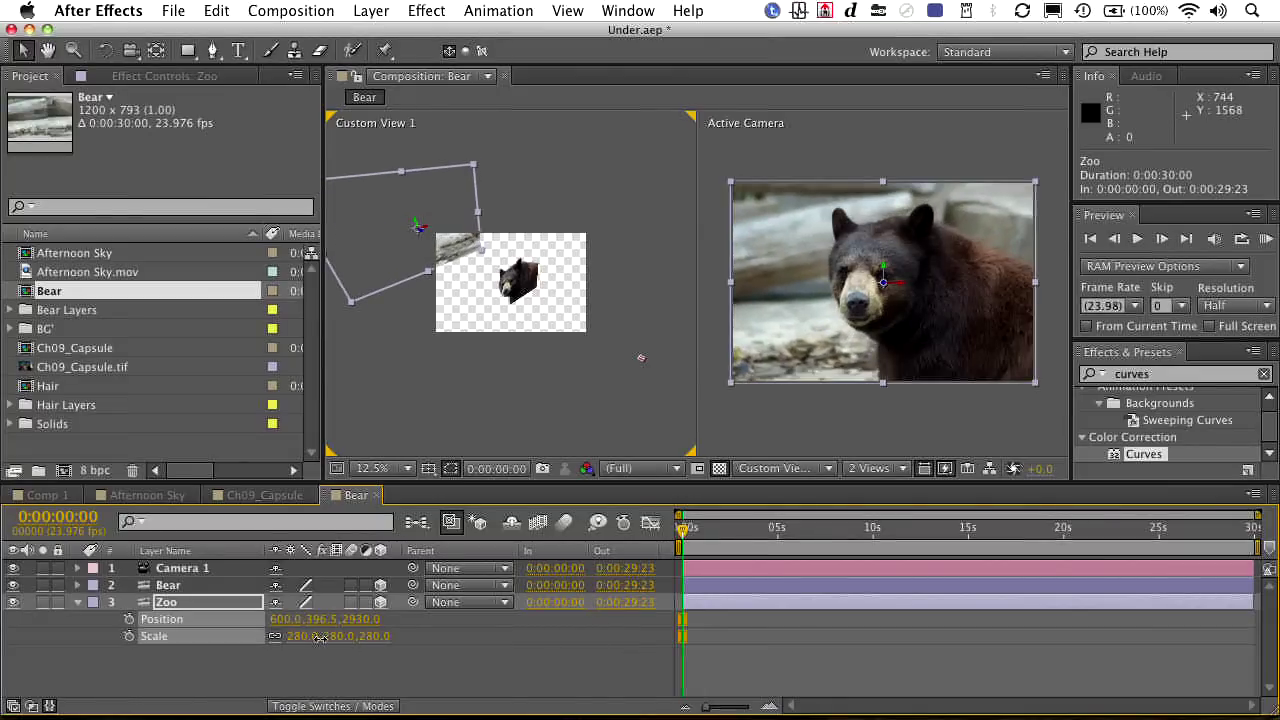
click(318, 637)
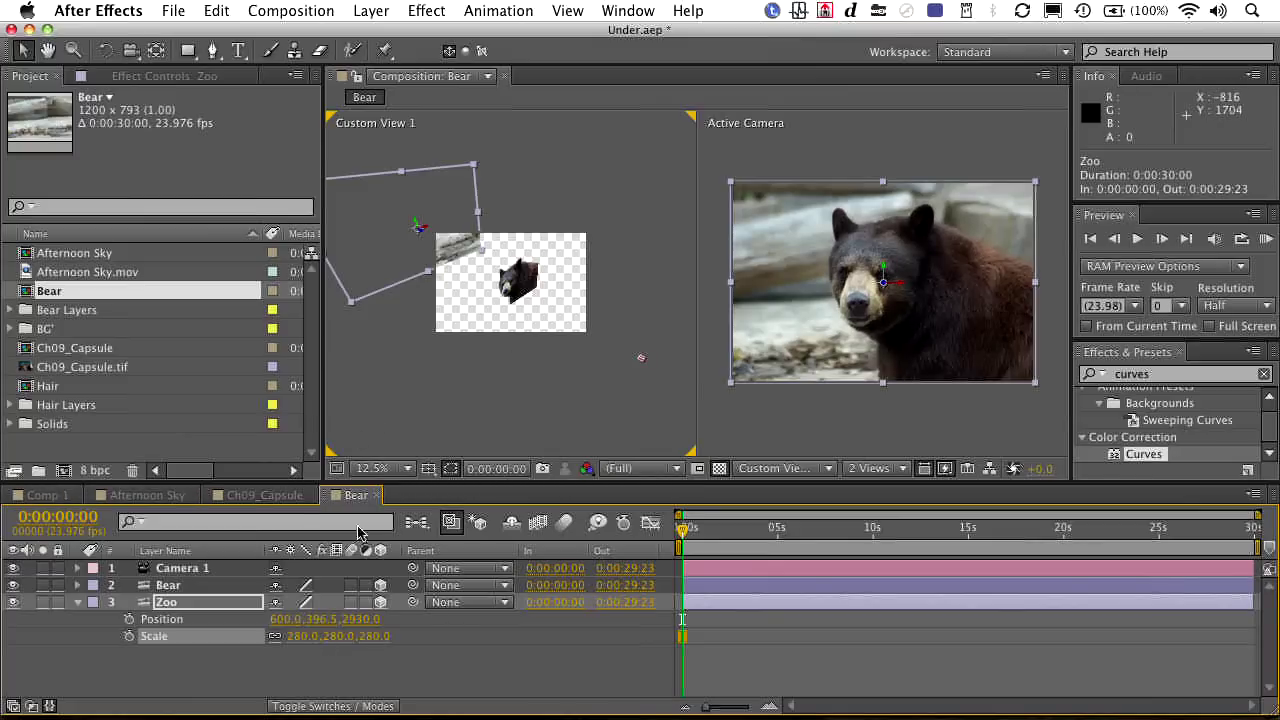
- Switch the Bear comp settings to the NTSC D1 preset (720x486, 29.97 fps)
click(184, 570)
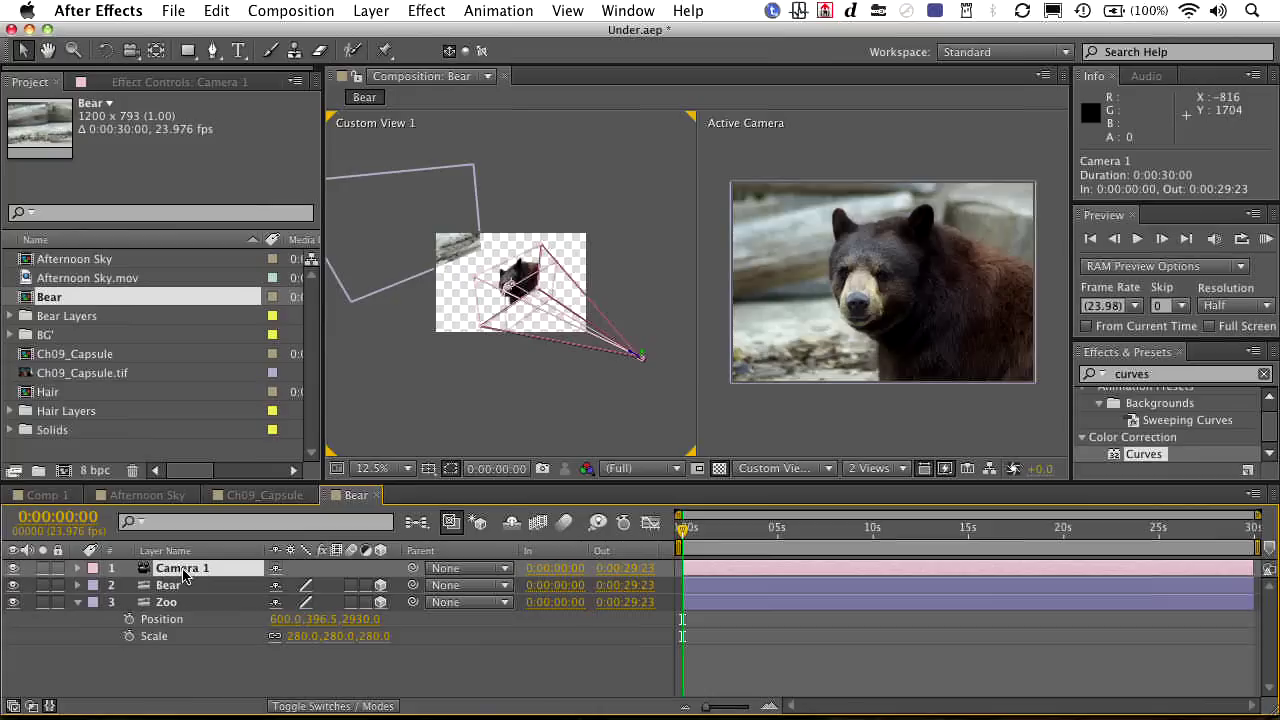
key(super+k)
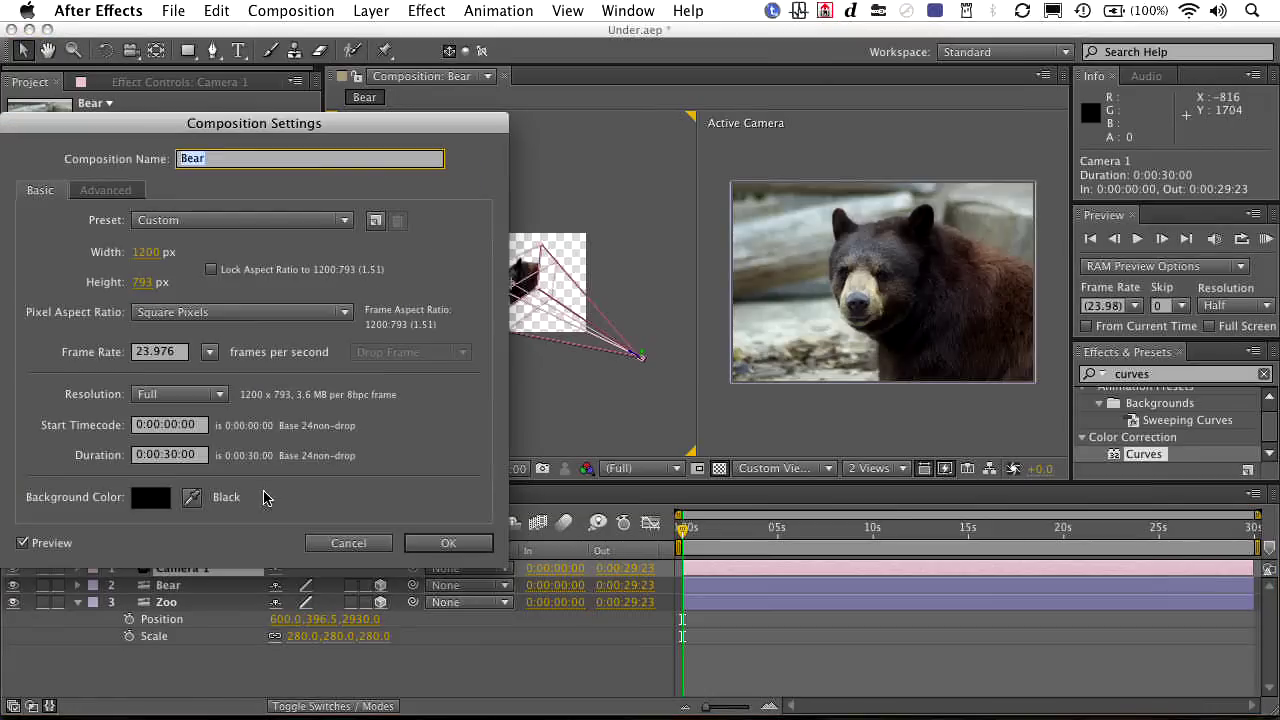
click(203, 220)
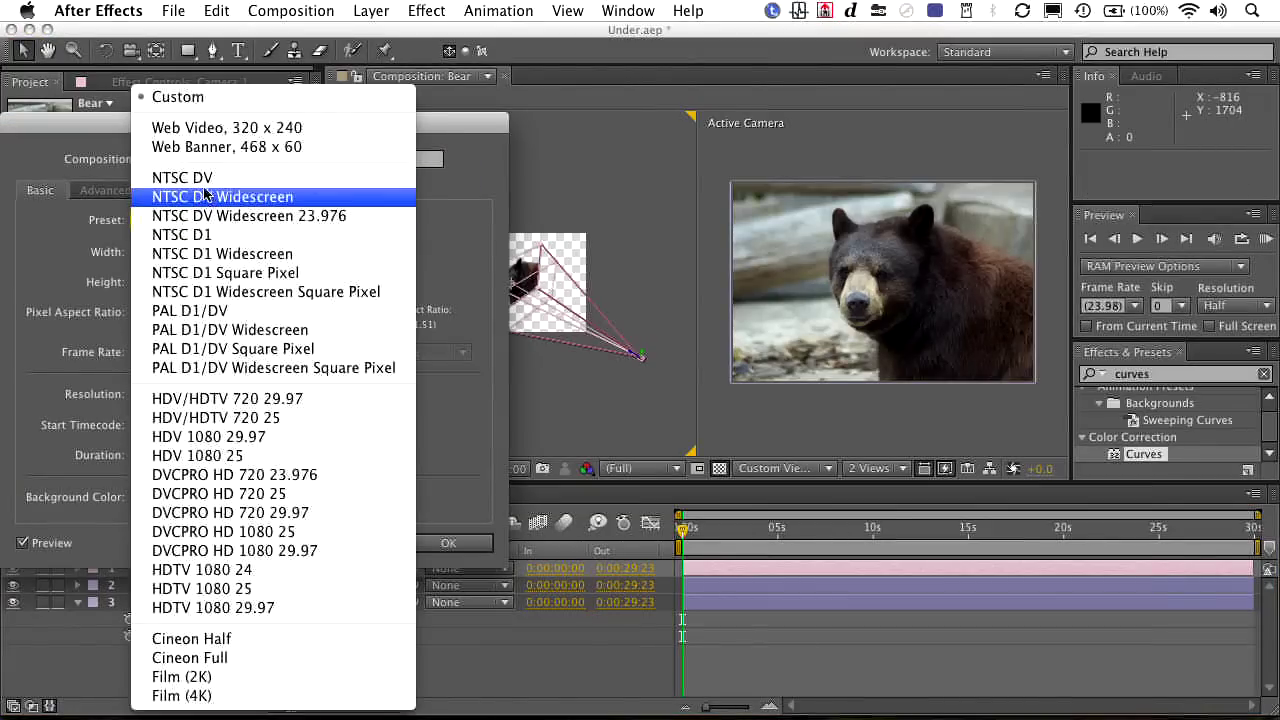
click(199, 236)
key(Return)
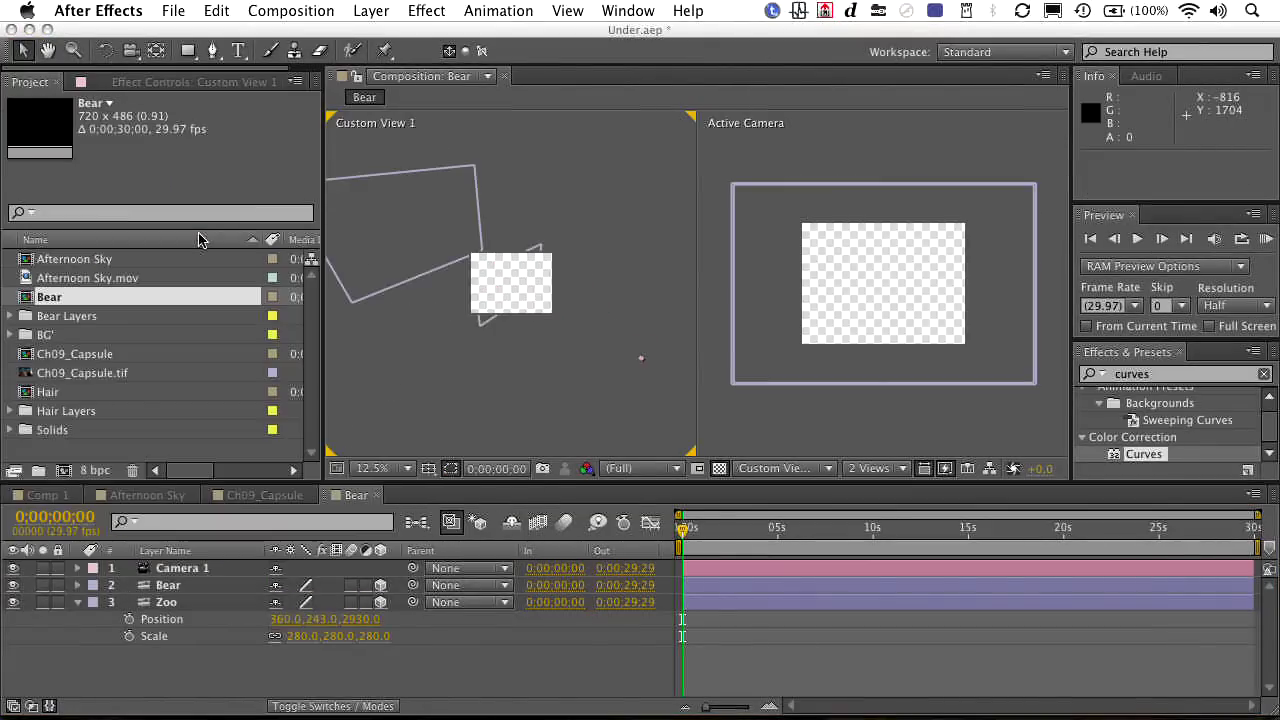
click(186, 570)
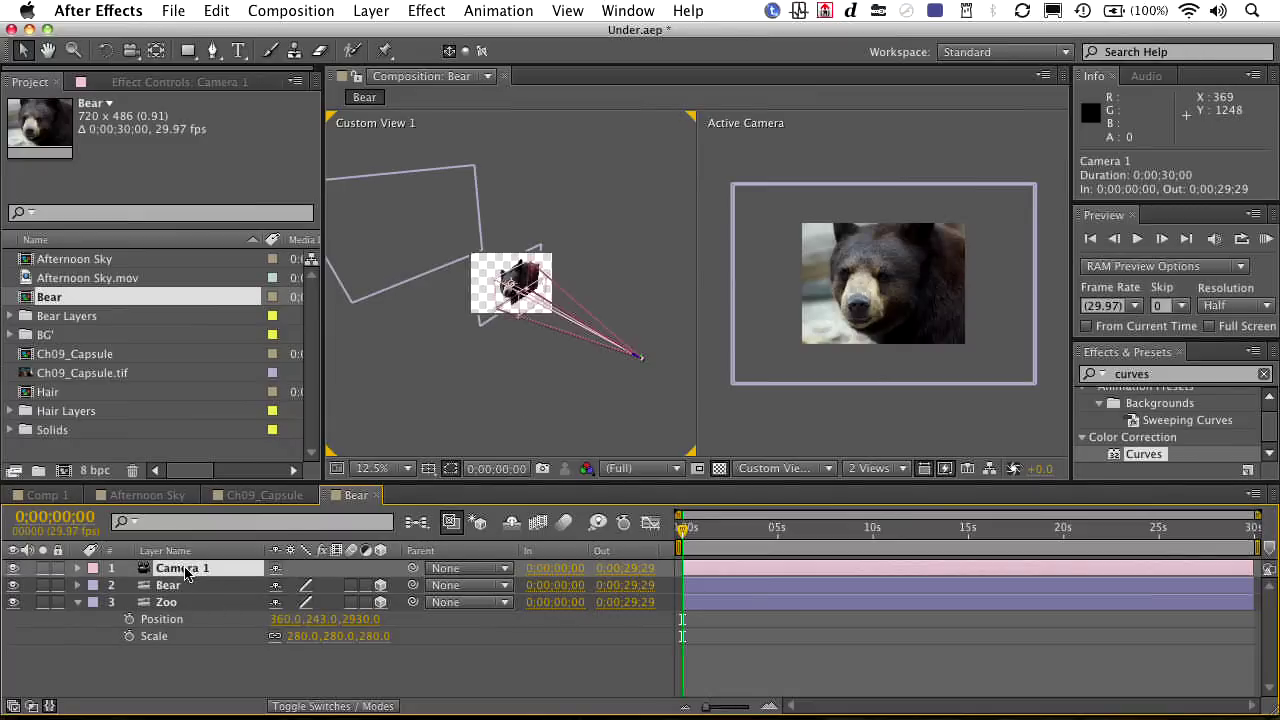
- Reveal Camera 1's Transform properties and move its Position X to 630
click(76, 569)
click(95, 586)
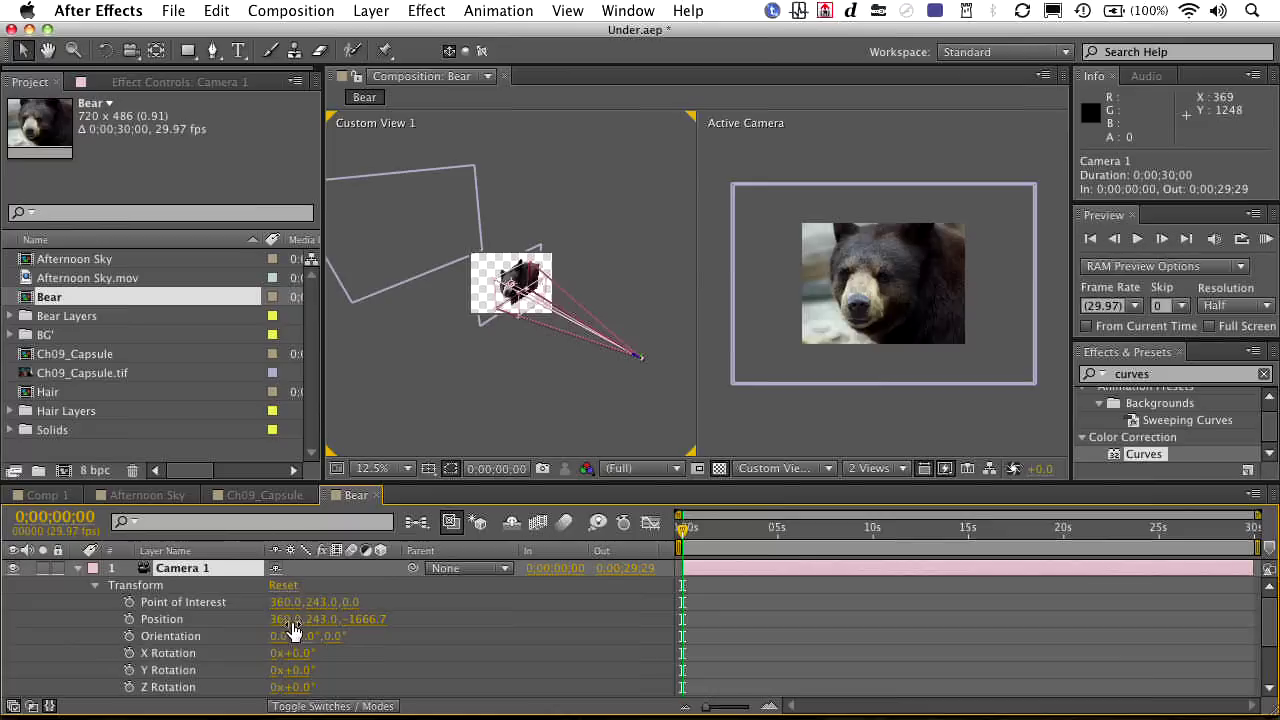
mouse_move(287, 619)
mouse_down()
mouse_move(315, 619)
mouse_move(290, 604)
mouse_up()
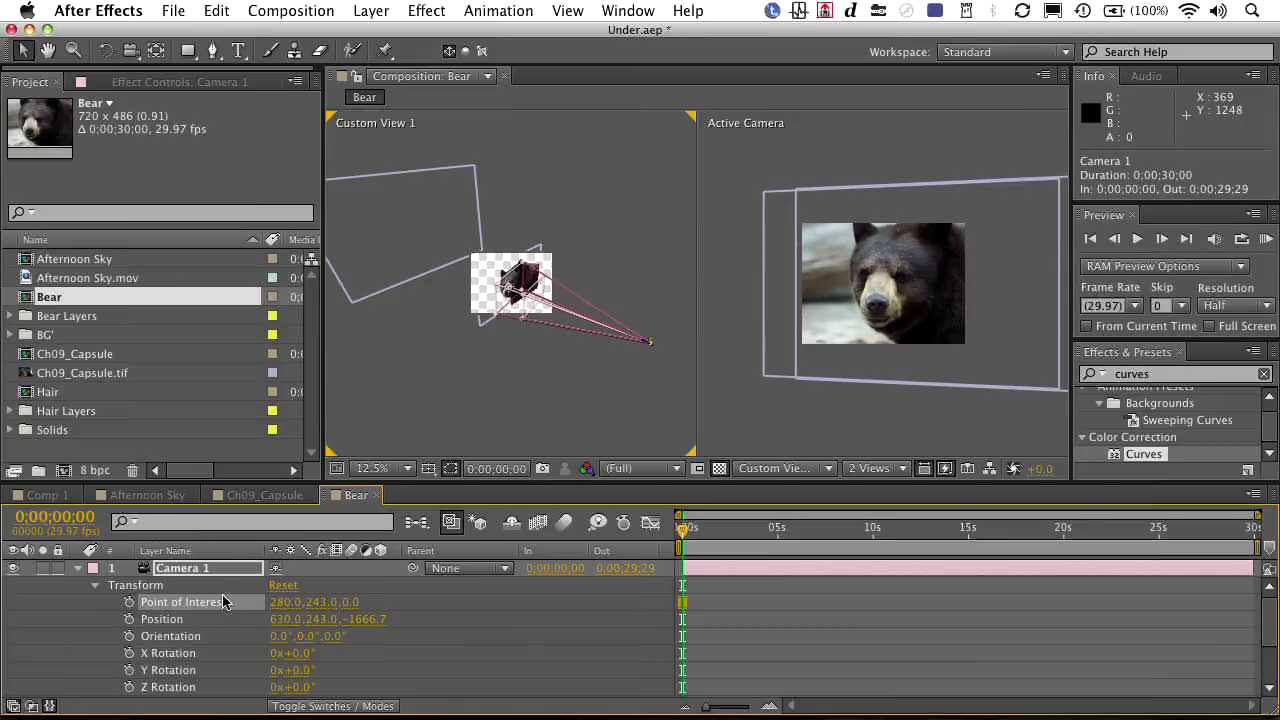
- Set starting keyframes for Camera 1's Position and Zoom at 0:00
click(129, 619)
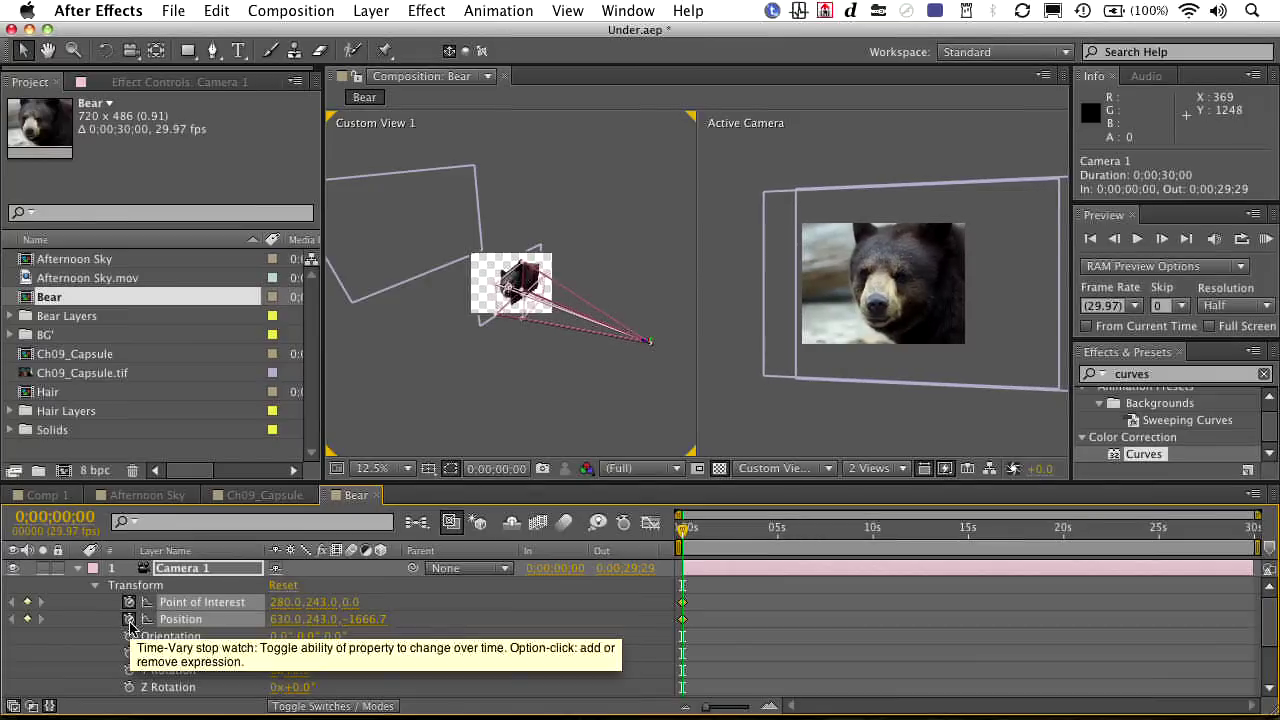
scroll(165, 652, down, 1)
scroll(165, 652, down, 1)
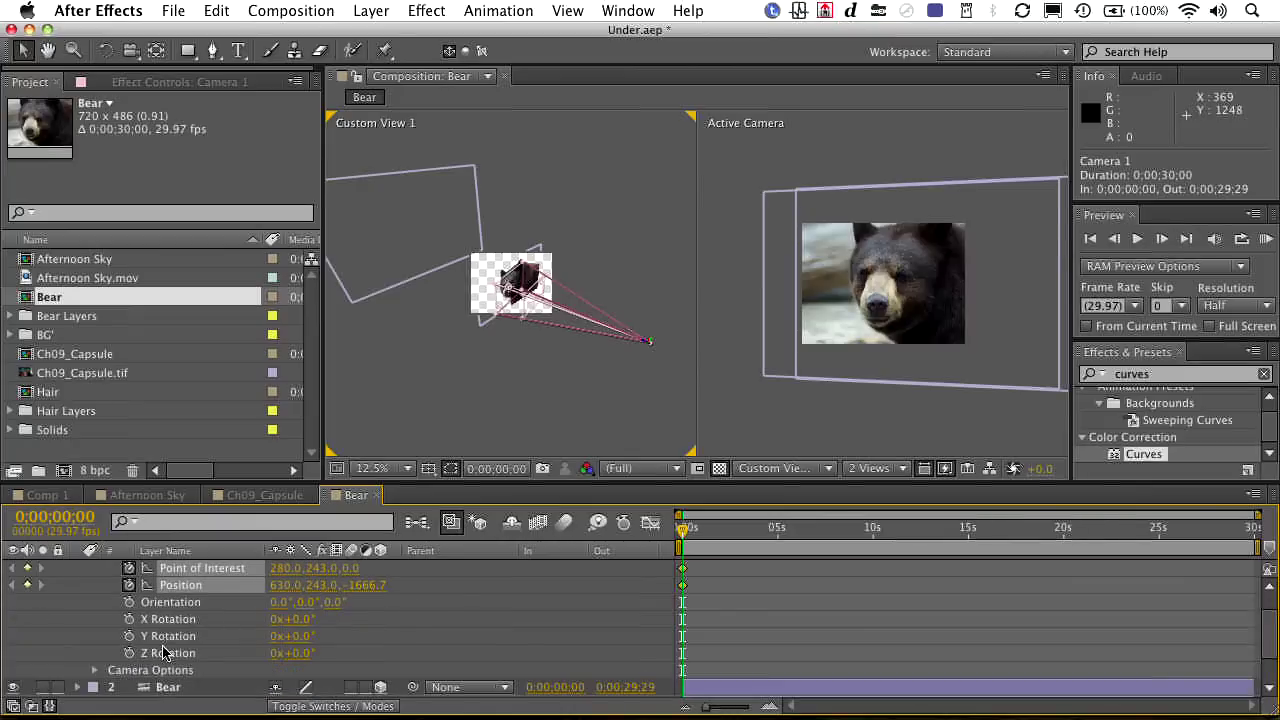
click(95, 670)
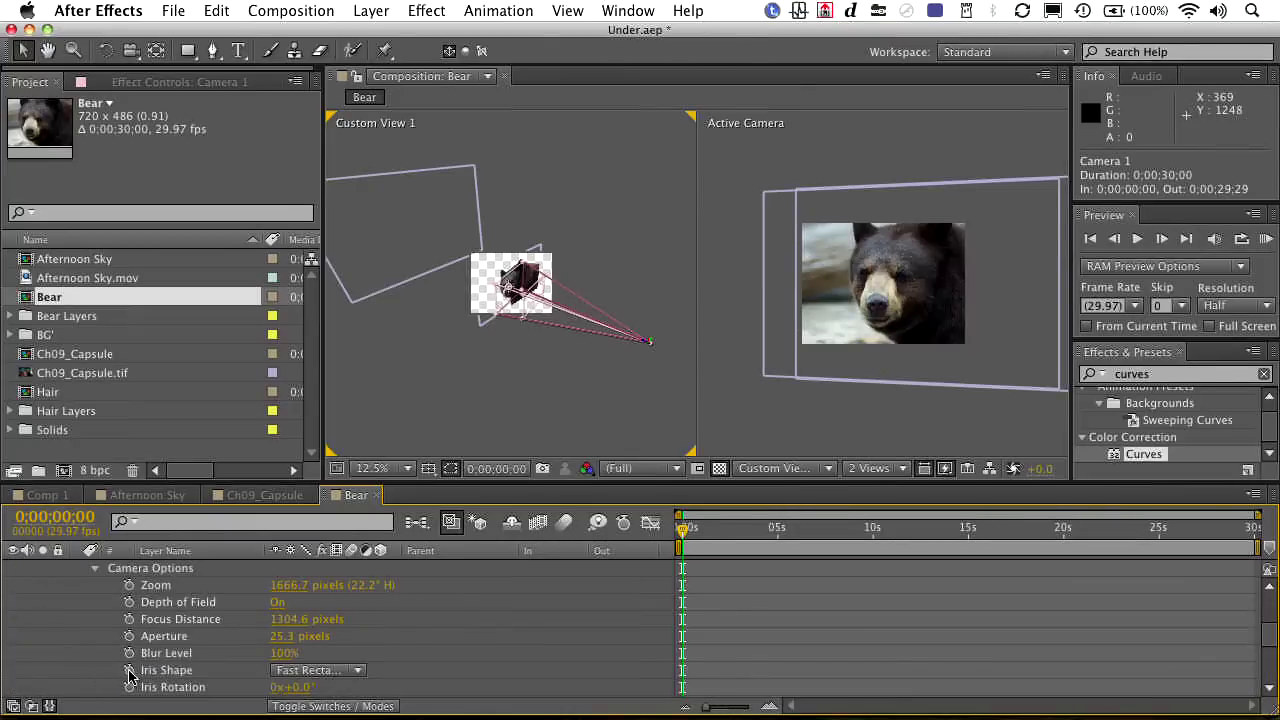
click(129, 585)
- Keyframe the camera rotations and Orientation, then set an end Position keyframe at 0:00:09:29
scroll(129, 588, up, 7)
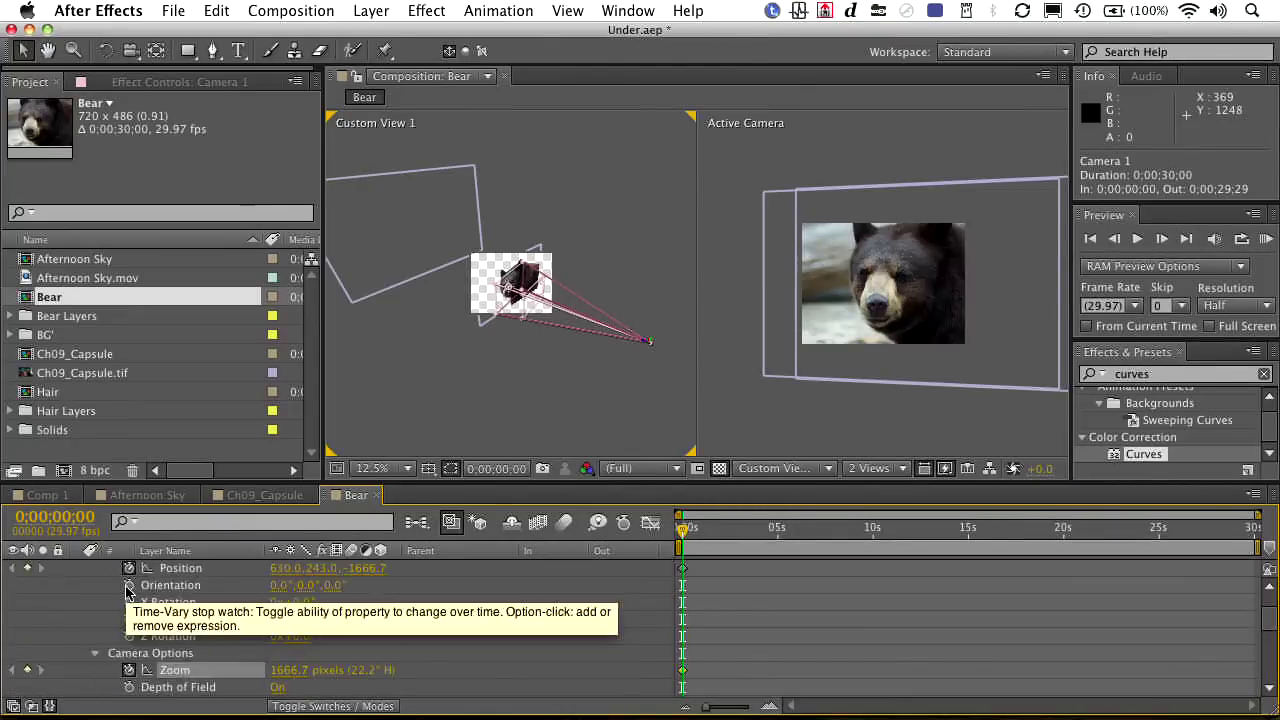
click(129, 636)
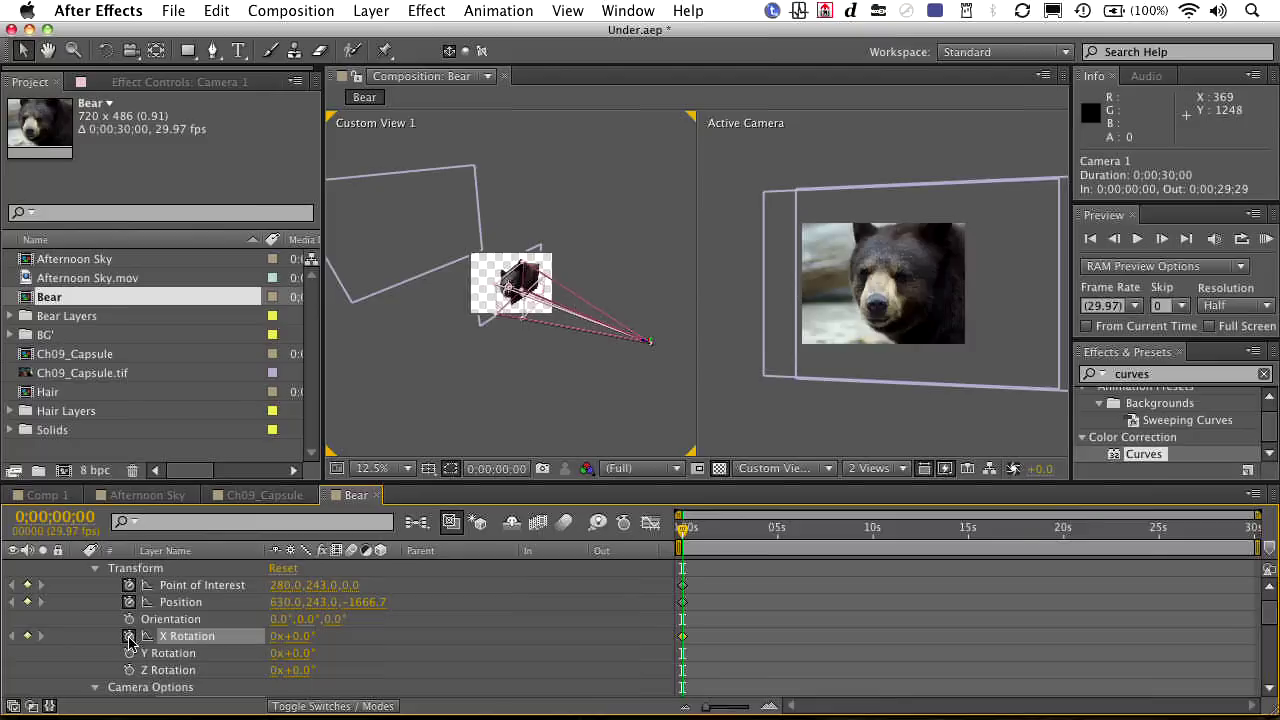
click(129, 653)
click(129, 670)
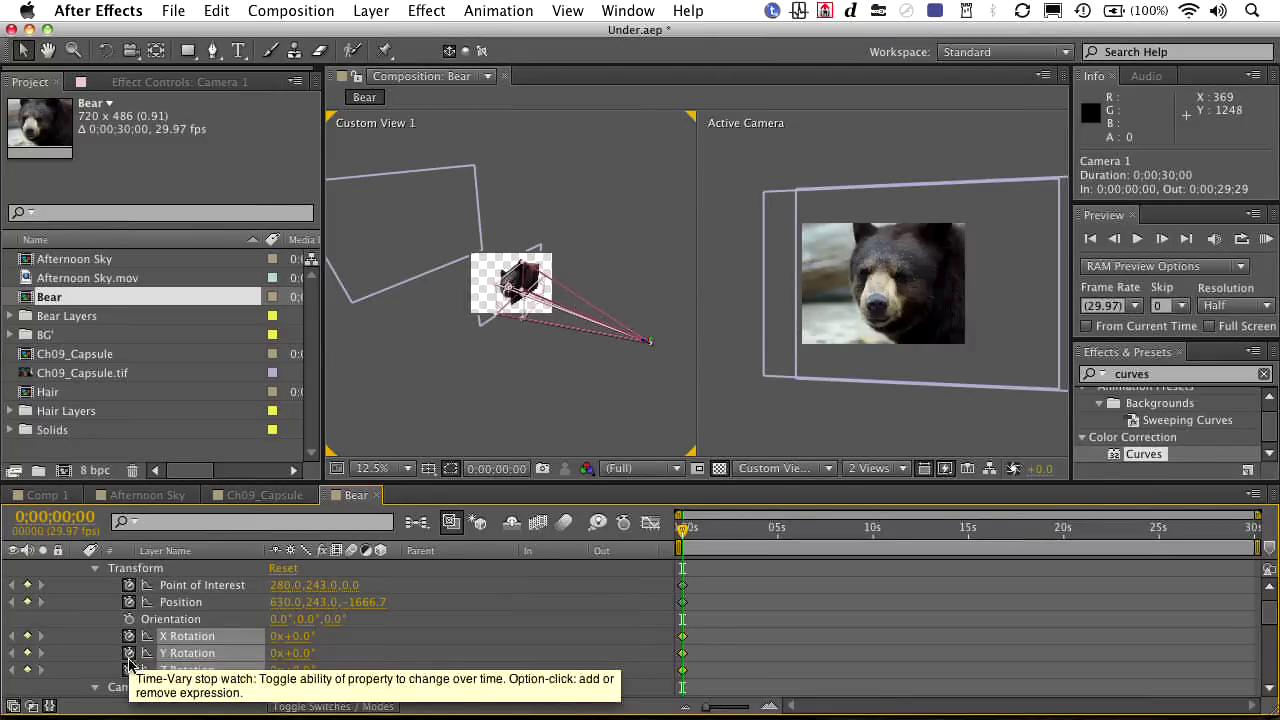
click(129, 619)
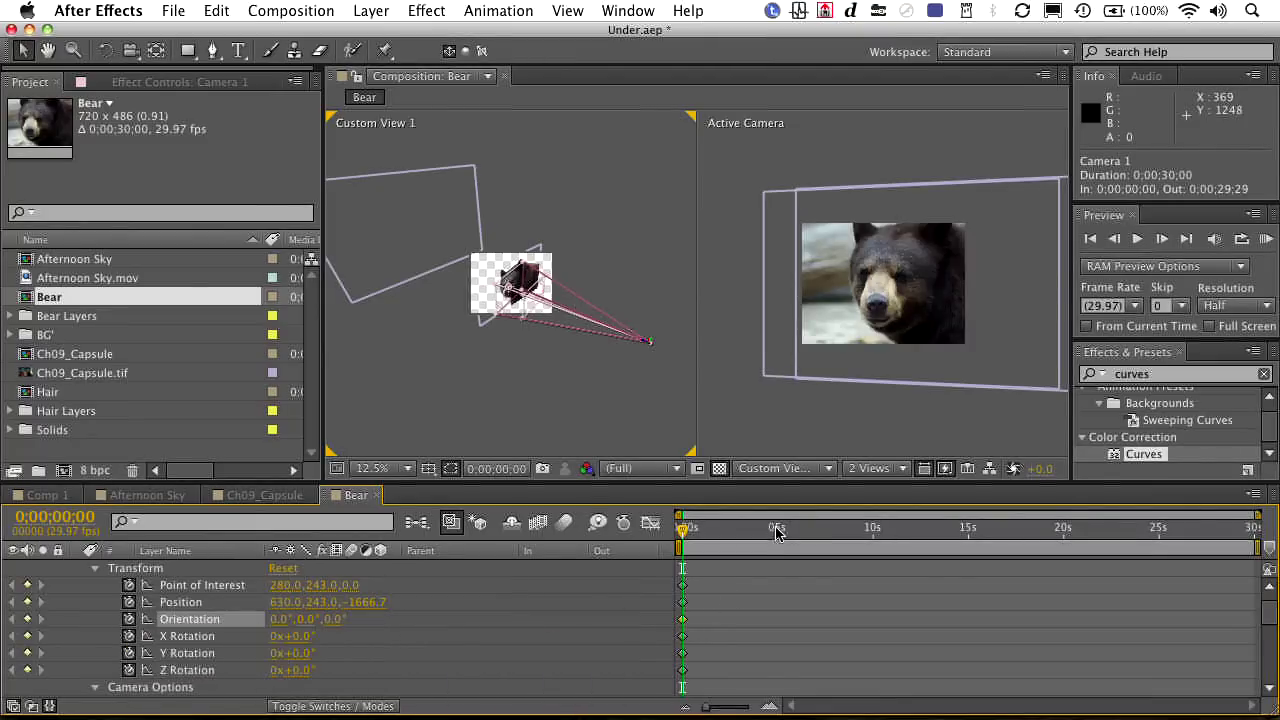
drag(777, 532, 873, 533)
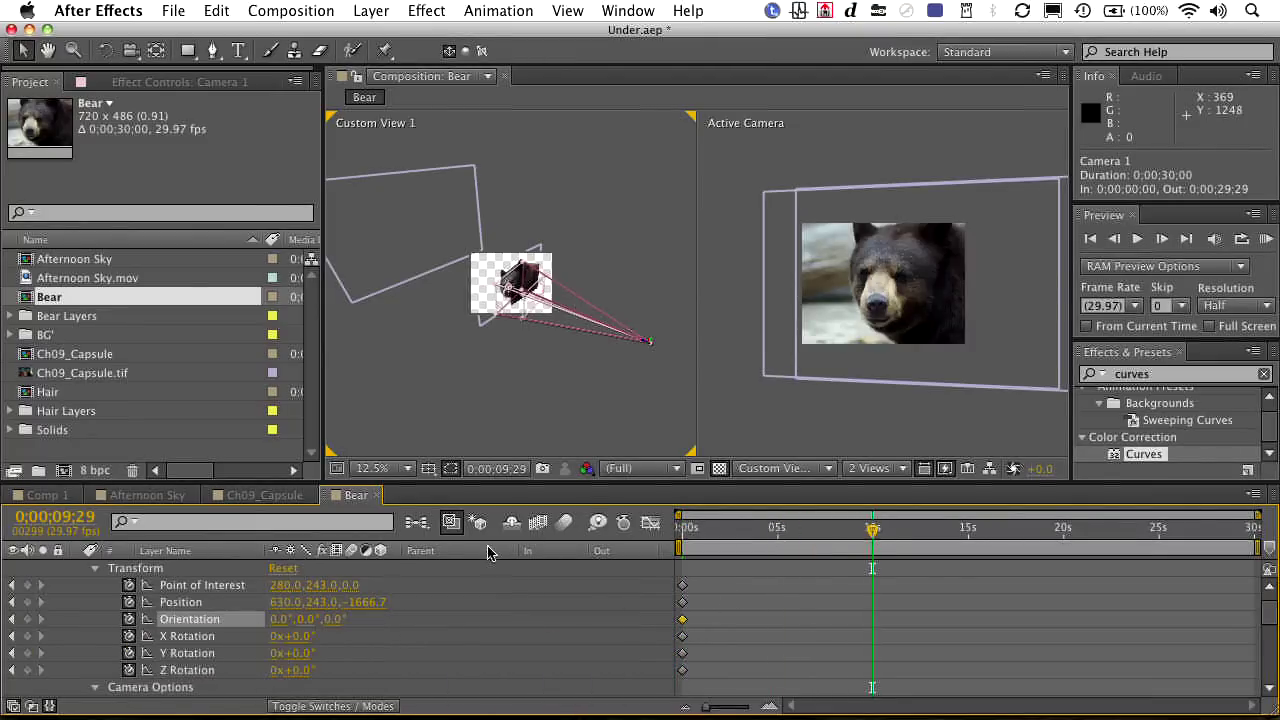
mouse_move(290, 599)
mouse_down()
mouse_move(250, 622)
mouse_move(279, 586)
mouse_move(265, 587)
mouse_move(347, 602)
mouse_move(289, 603)
mouse_up()
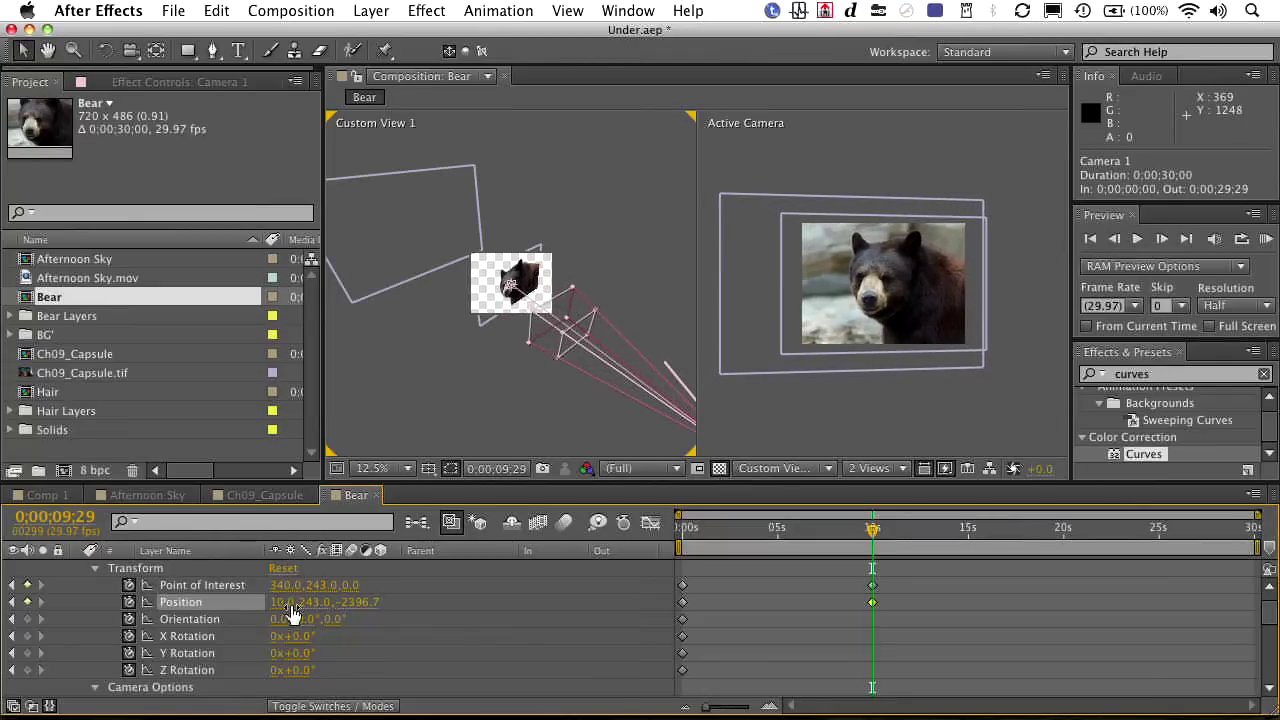
- Run a RAM Preview of the Bear comp's camera move, then stop it
click(1268, 238)
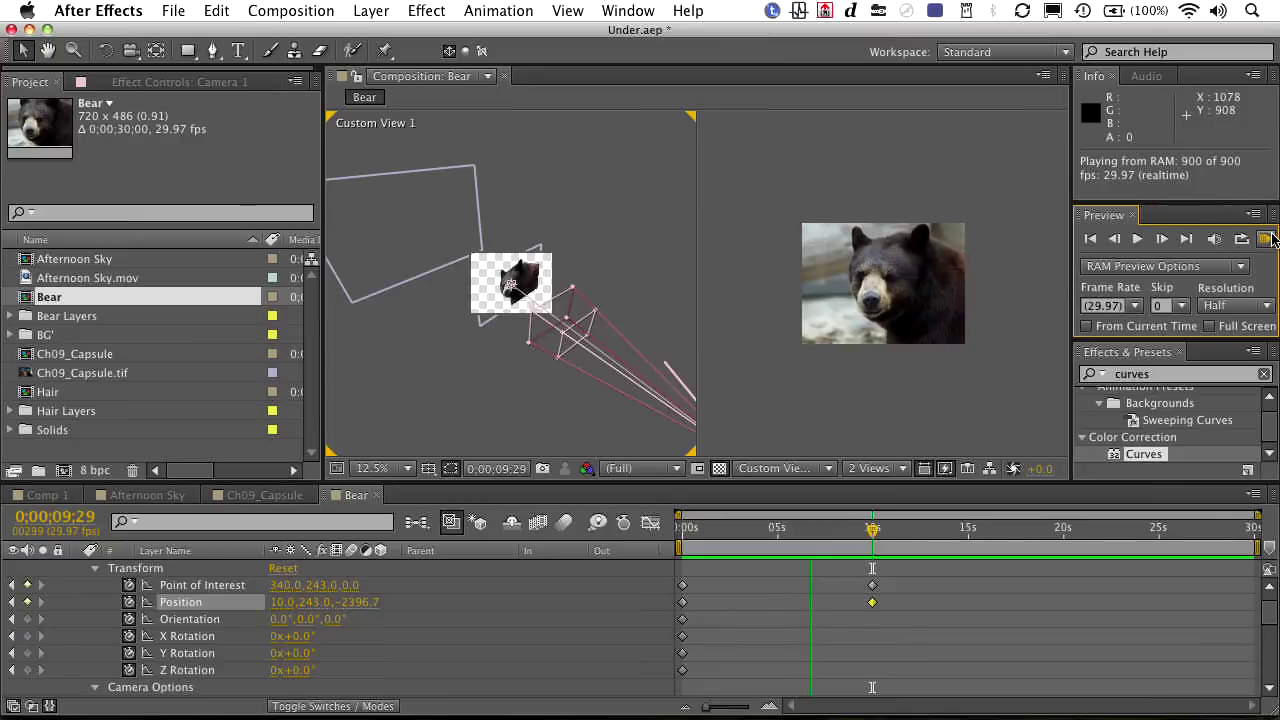
click(1273, 238)
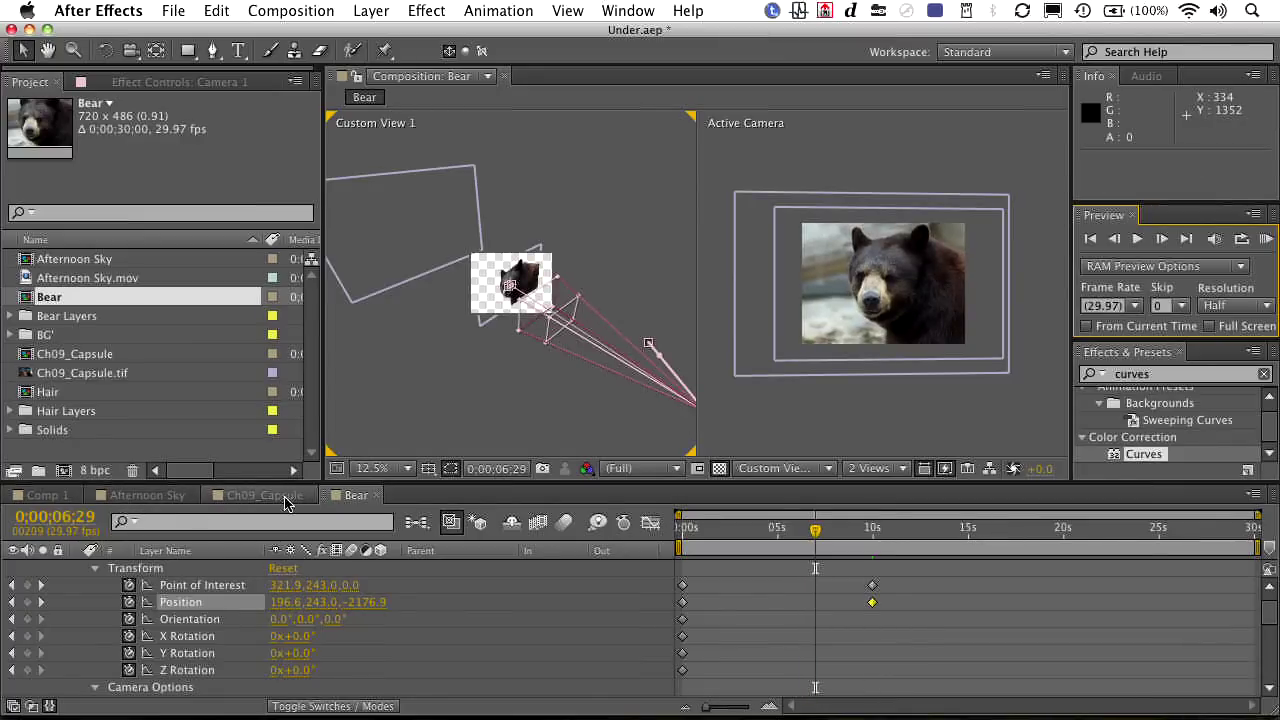
- Copy the woman's Background copy layer from the Hair comp and paste it into Bear
double_click(28, 391)
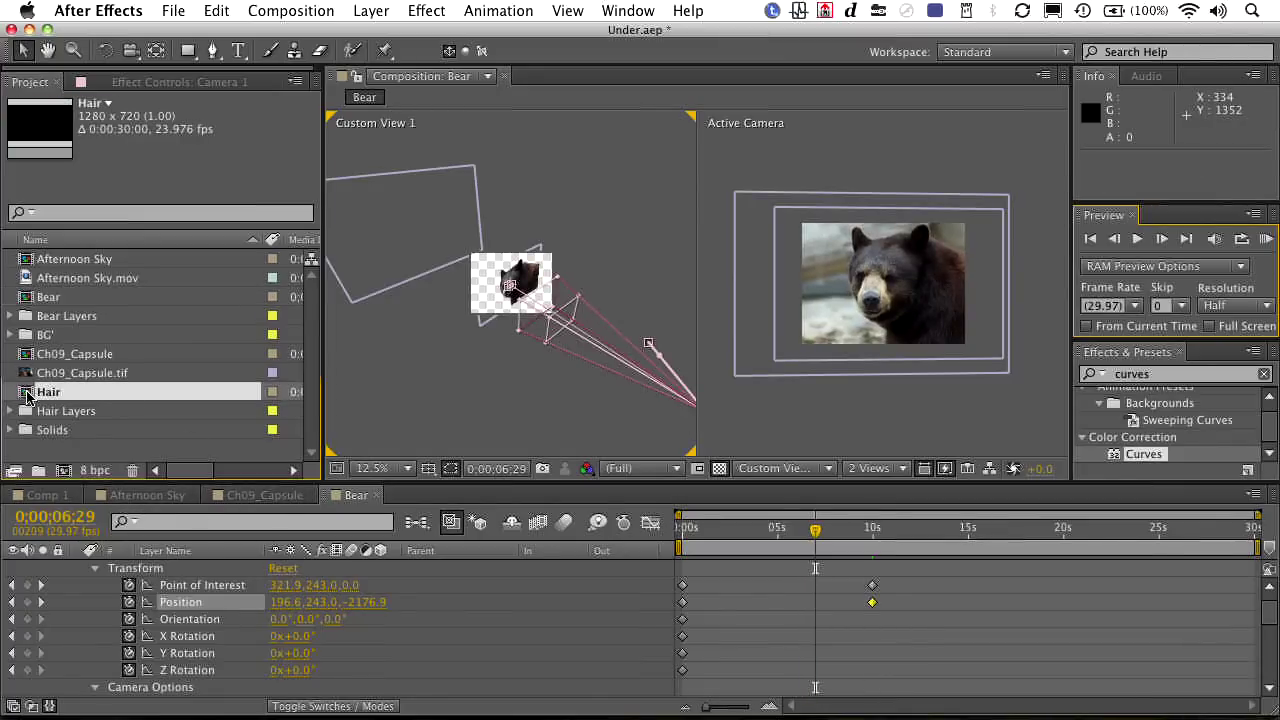
click(181, 570)
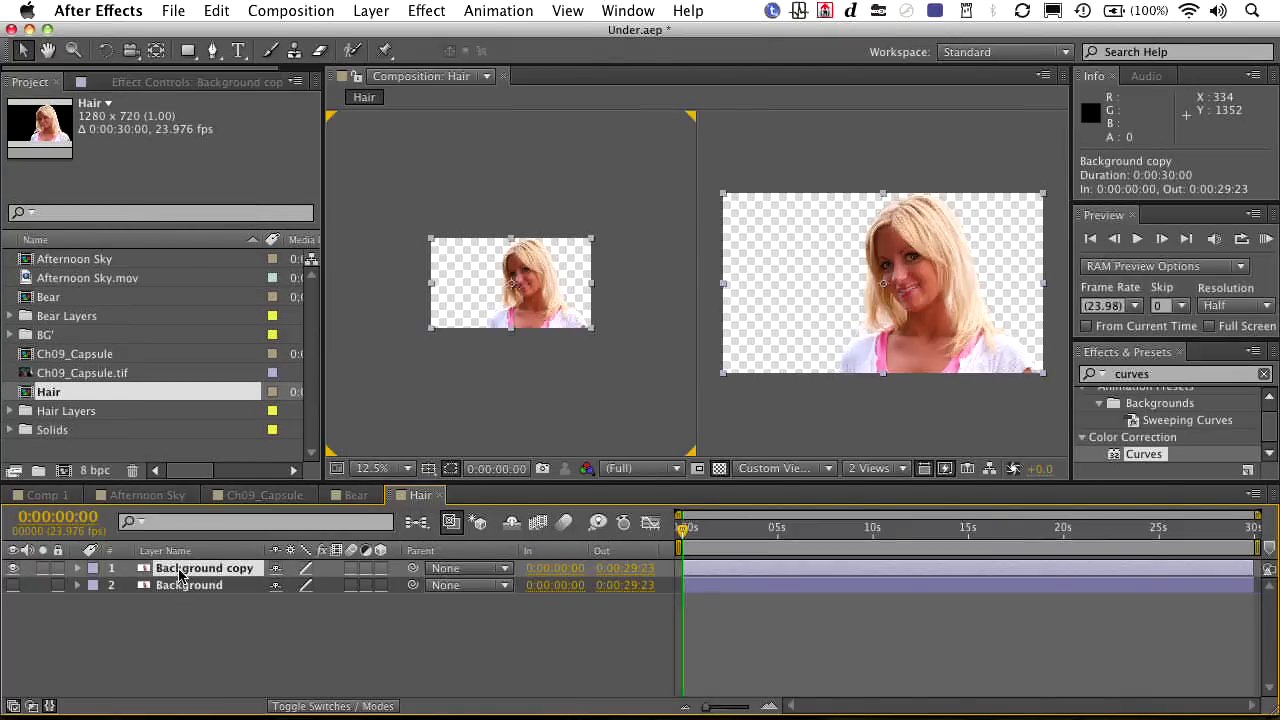
key(super+c)
click(357, 495)
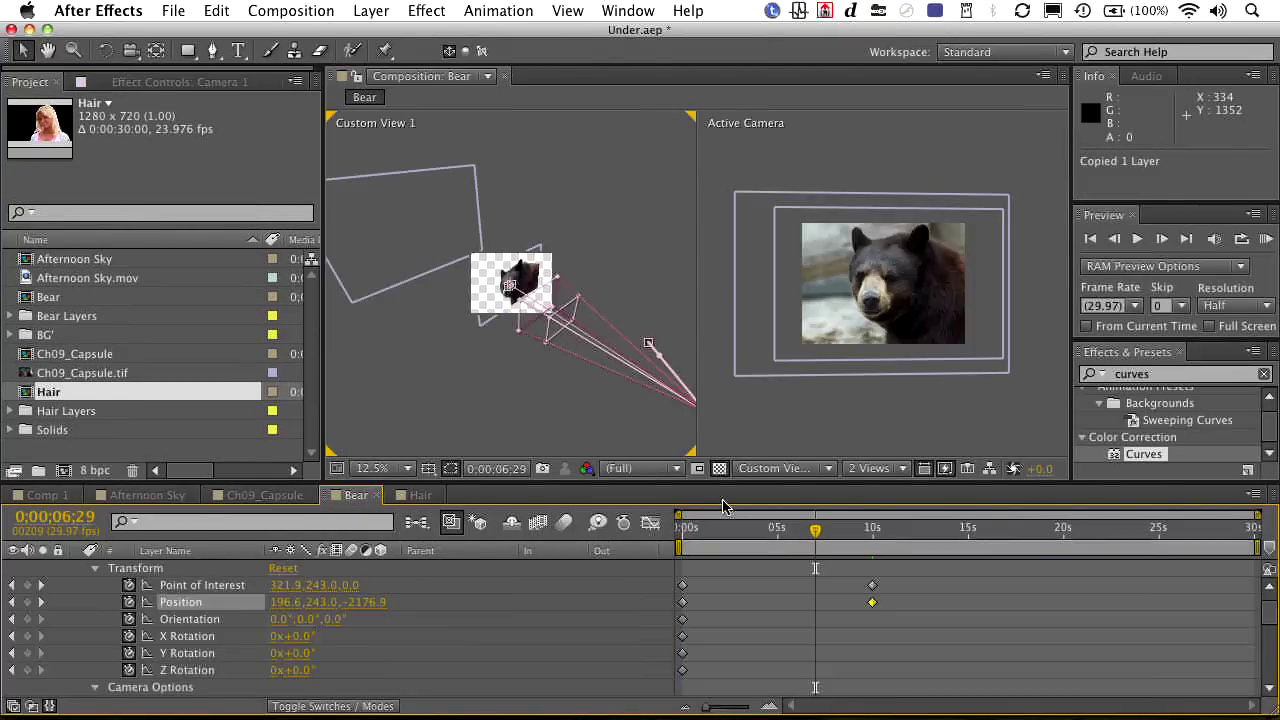
key(super+v)
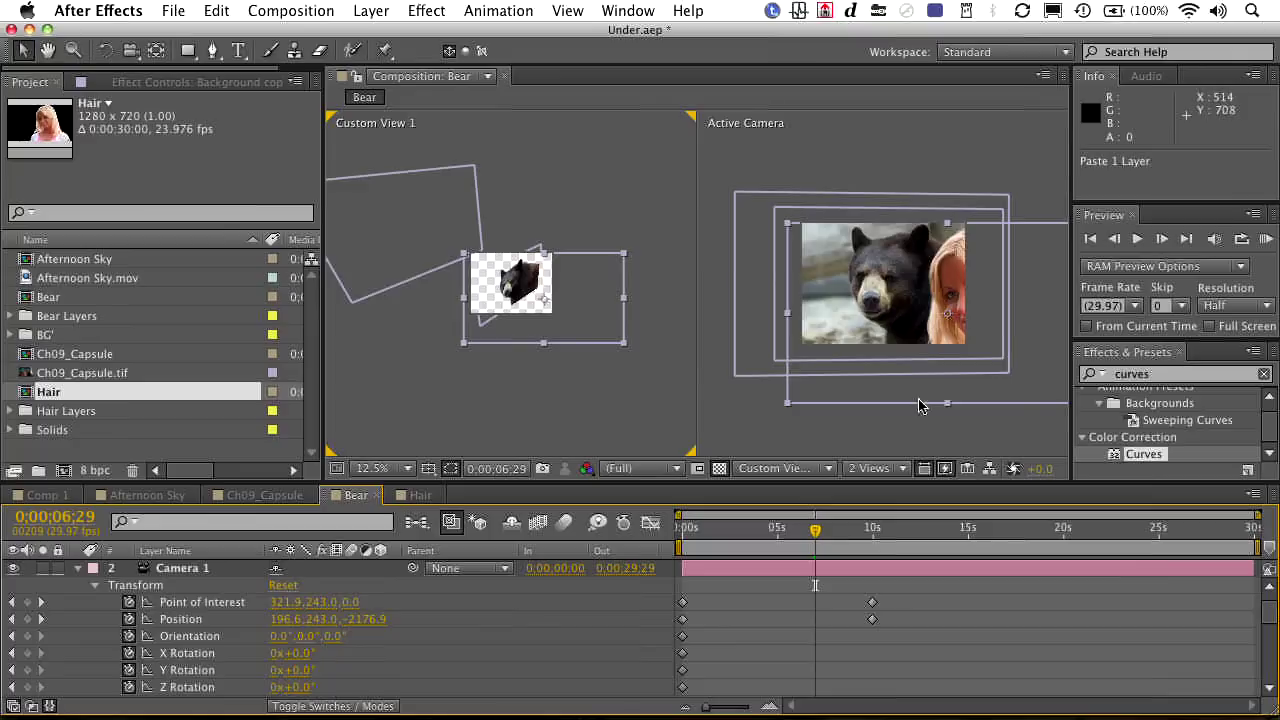
- Move the woman layer left and up over the bear and shrink her to about 82%
drag(921, 405, 850, 402)
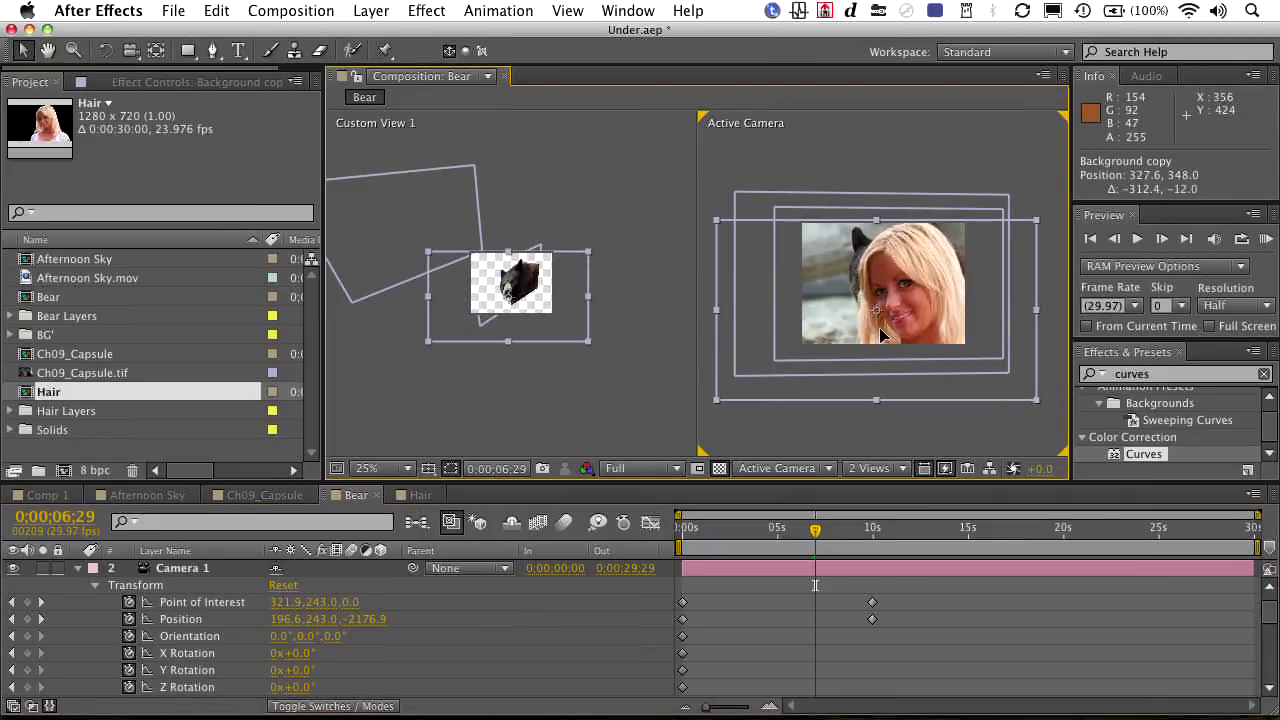
drag(879, 327, 867, 325)
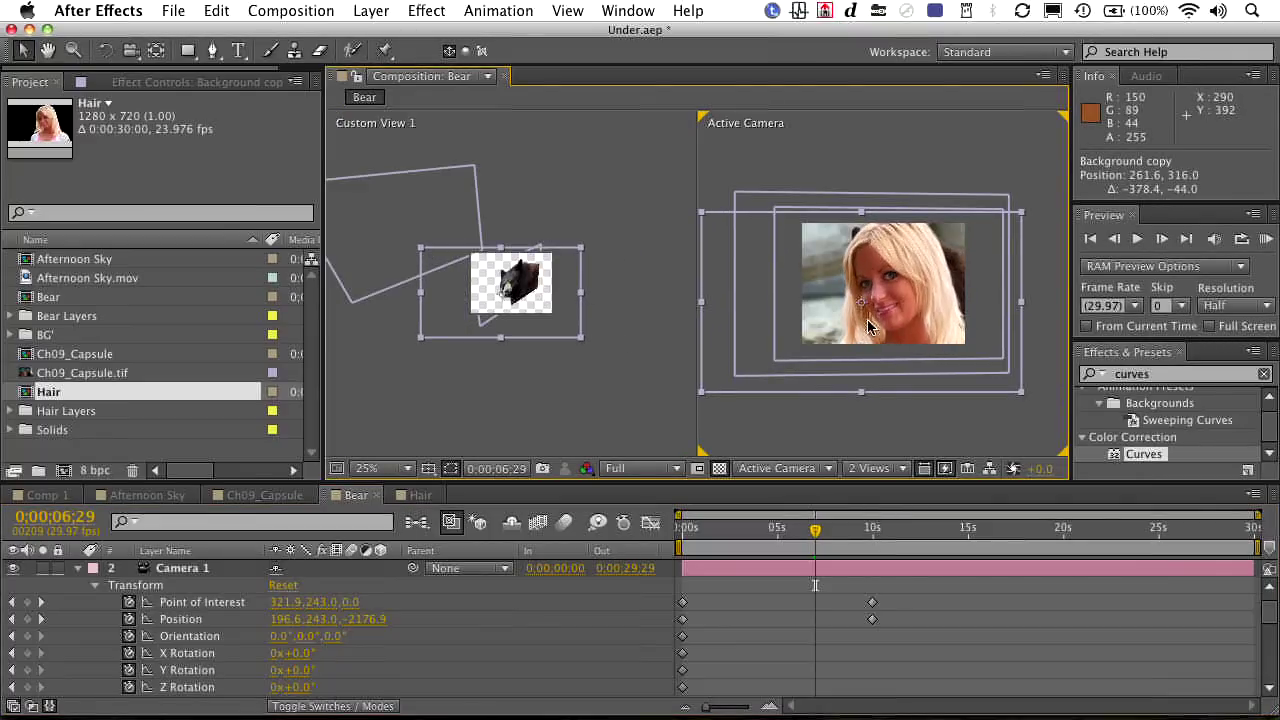
key(s)
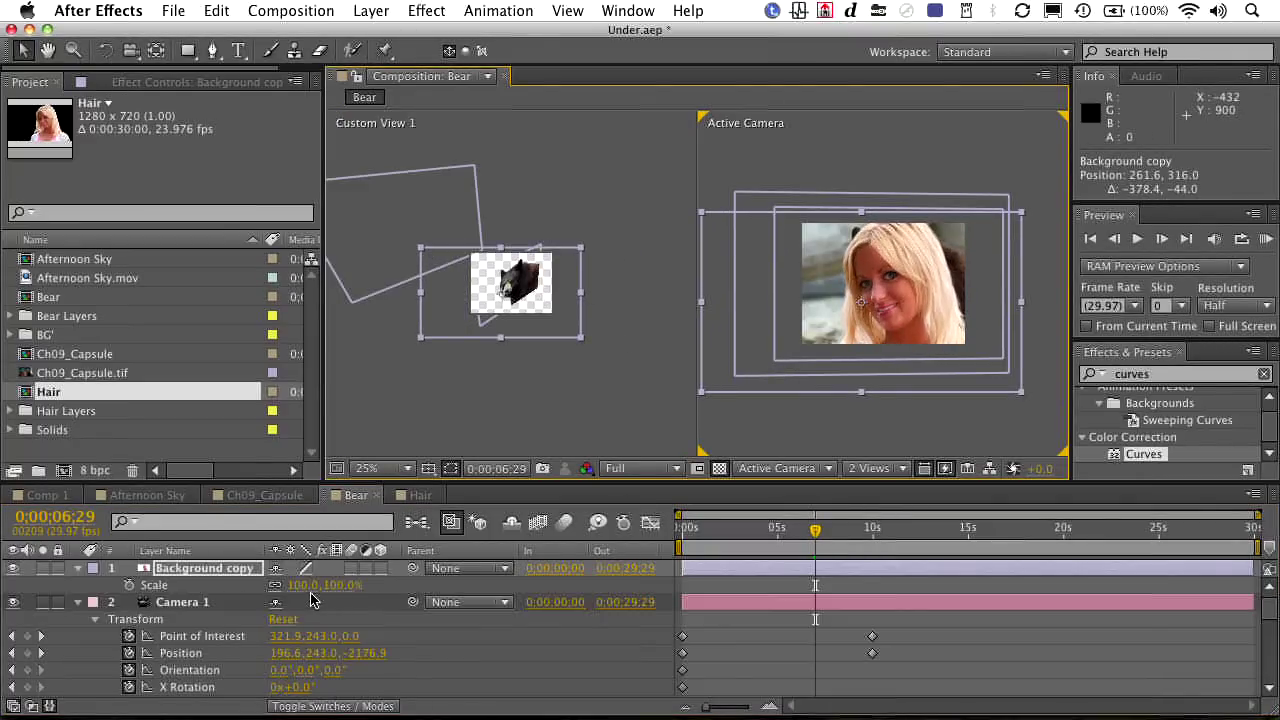
drag(307, 586, 279, 600)
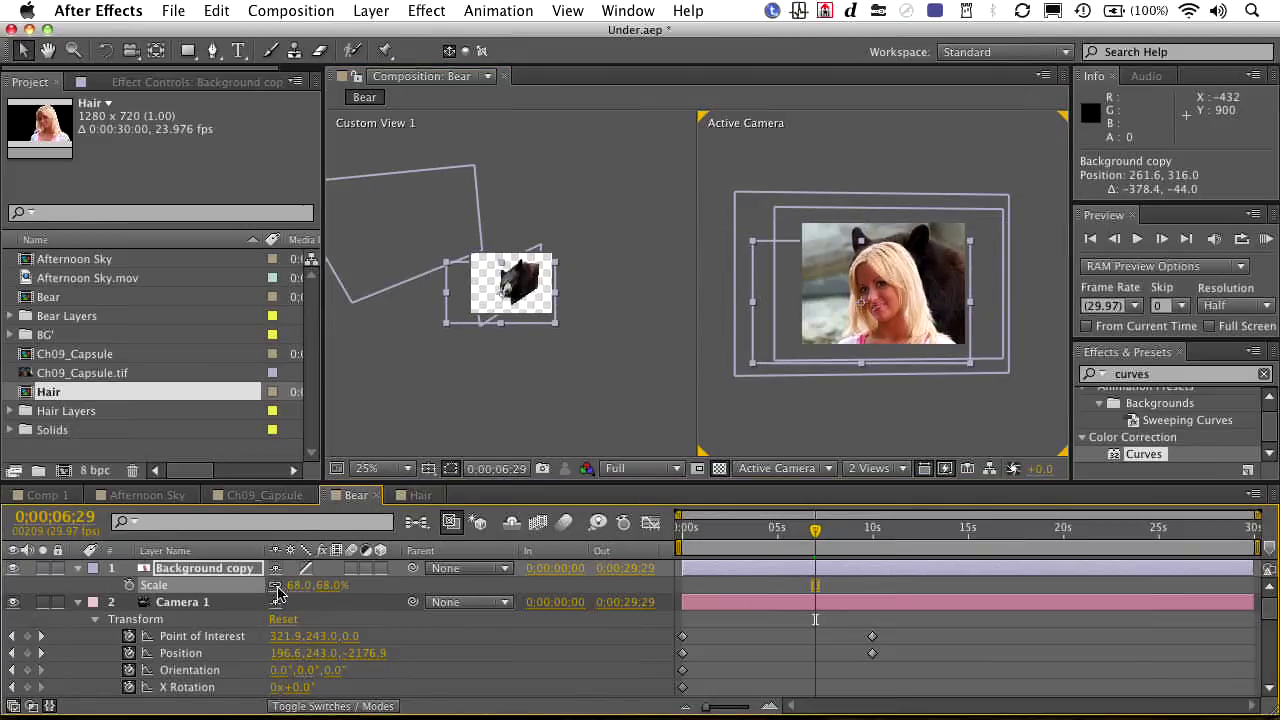
- Mirror the woman at -68% scale, make her 3D, and push her to Z 532.4 behind the bear
click(296, 590)
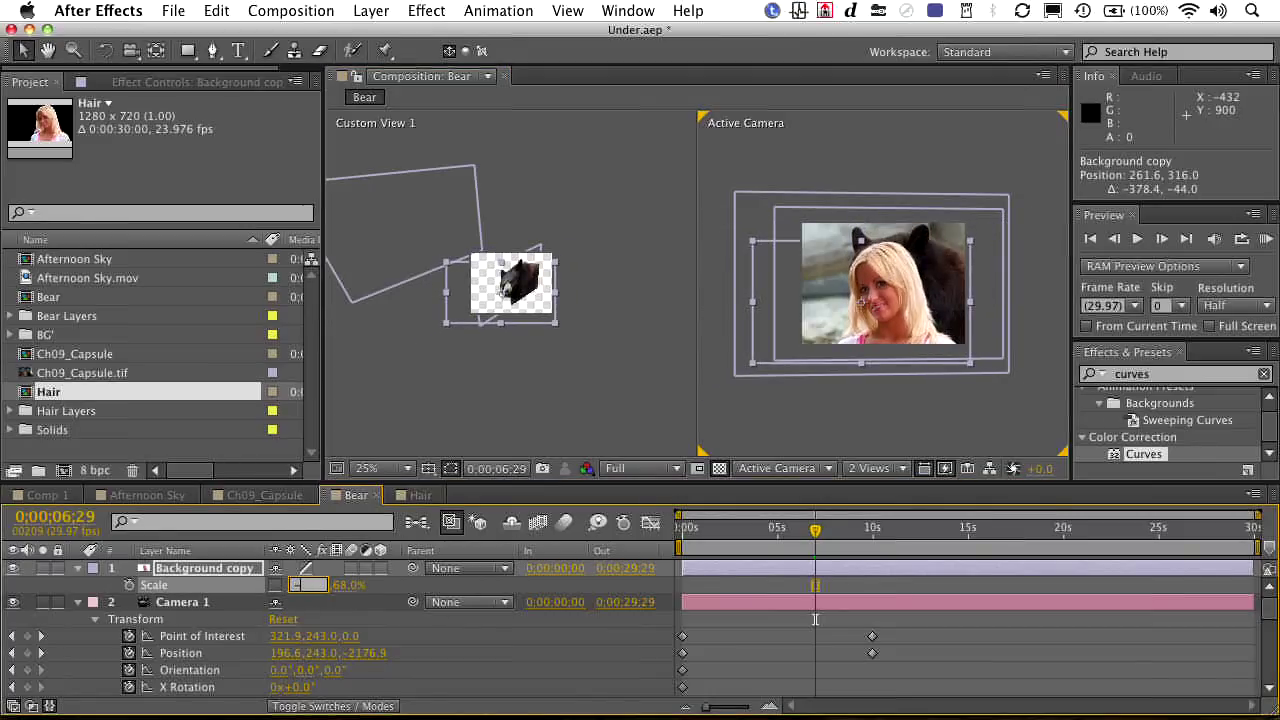
text(-68)
key(Return)
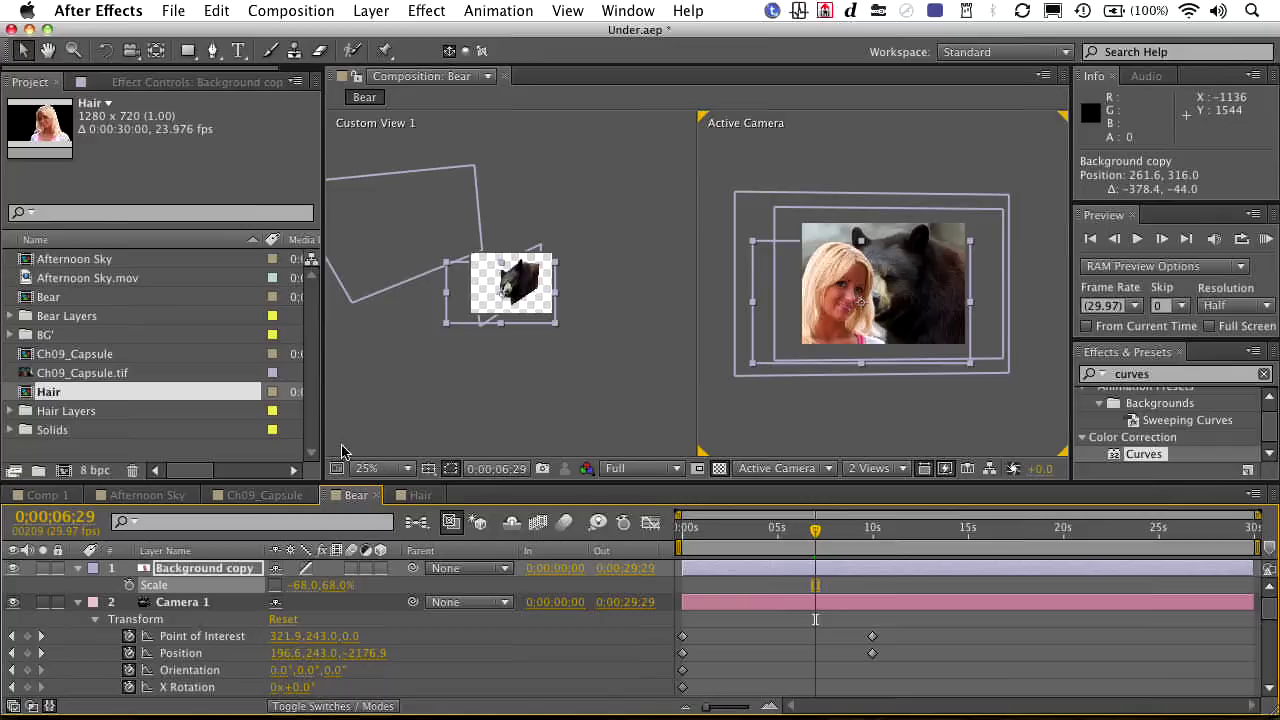
click(380, 569)
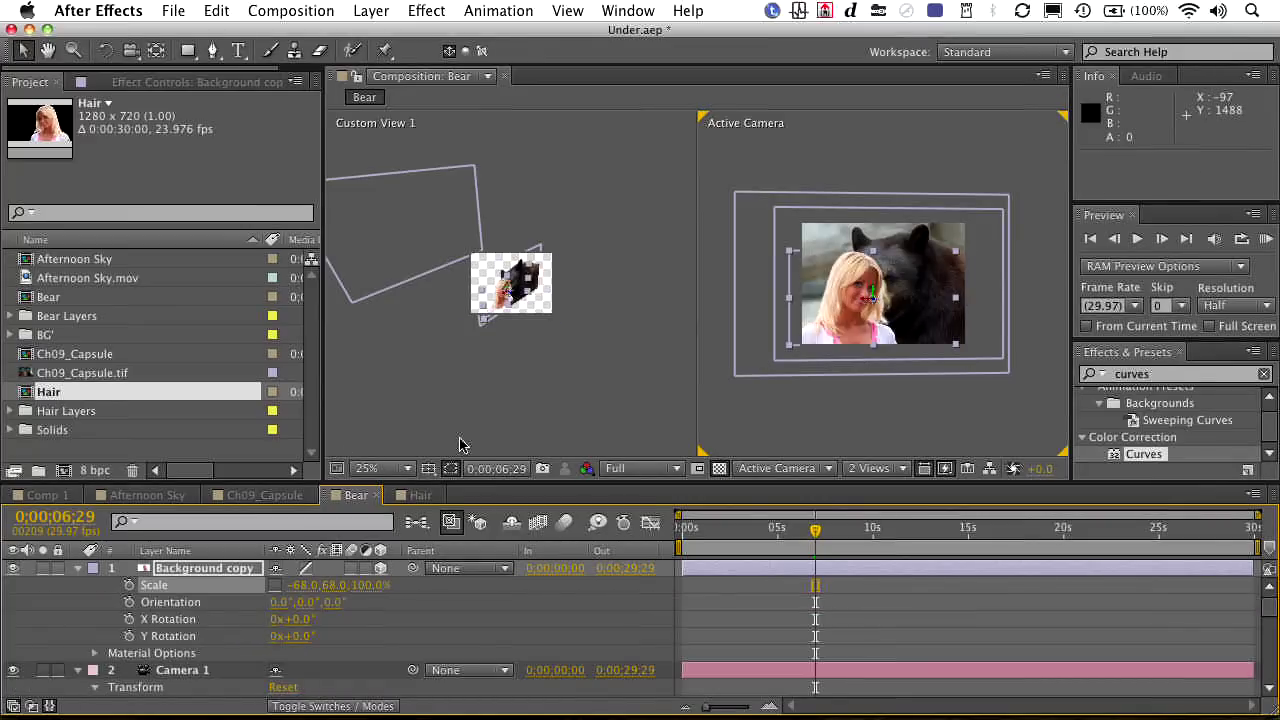
drag(872, 298, 753, 148)
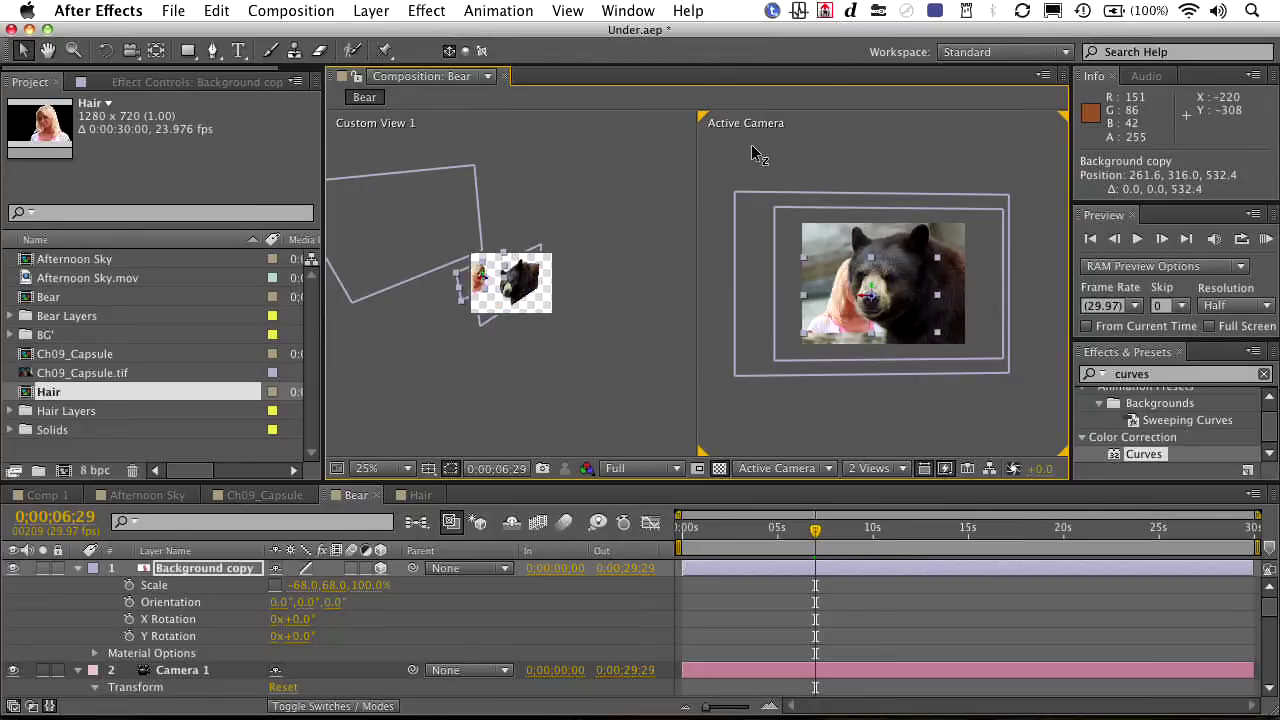
- Scale the woman to -103%, slide her to X 6.4 beside the bear, return to 0:00:02:09
key(u)
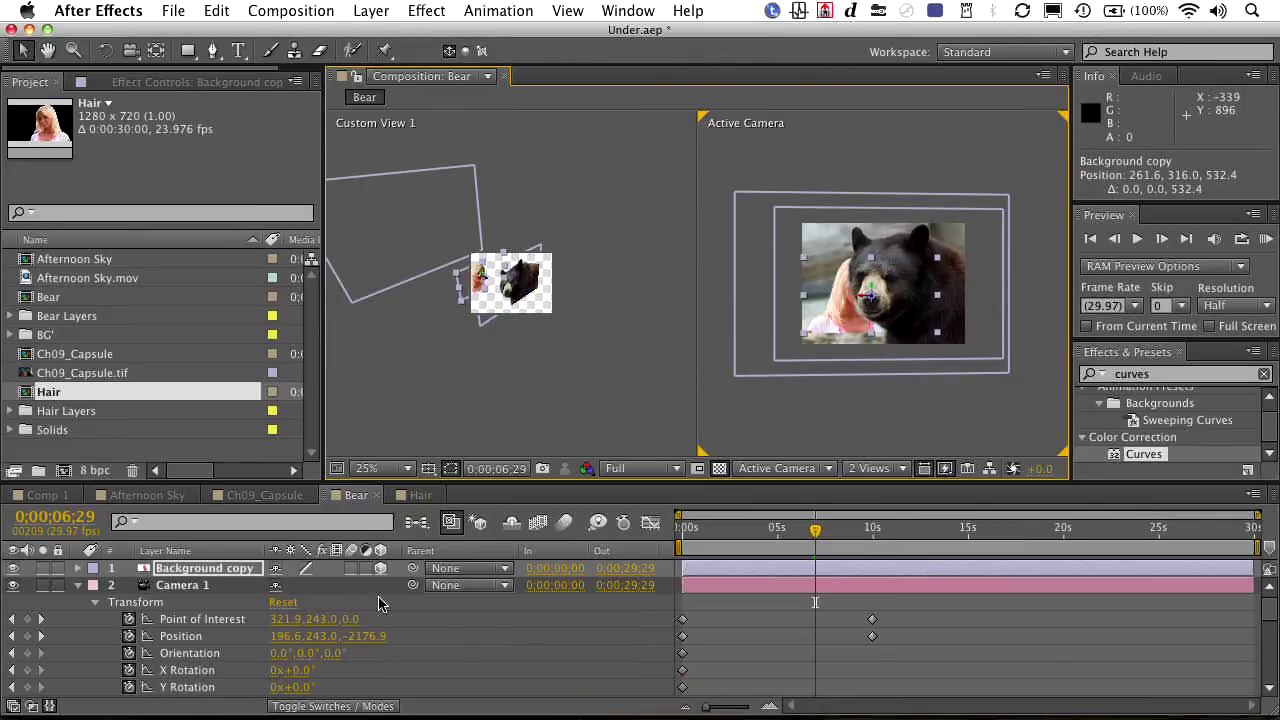
key(s)
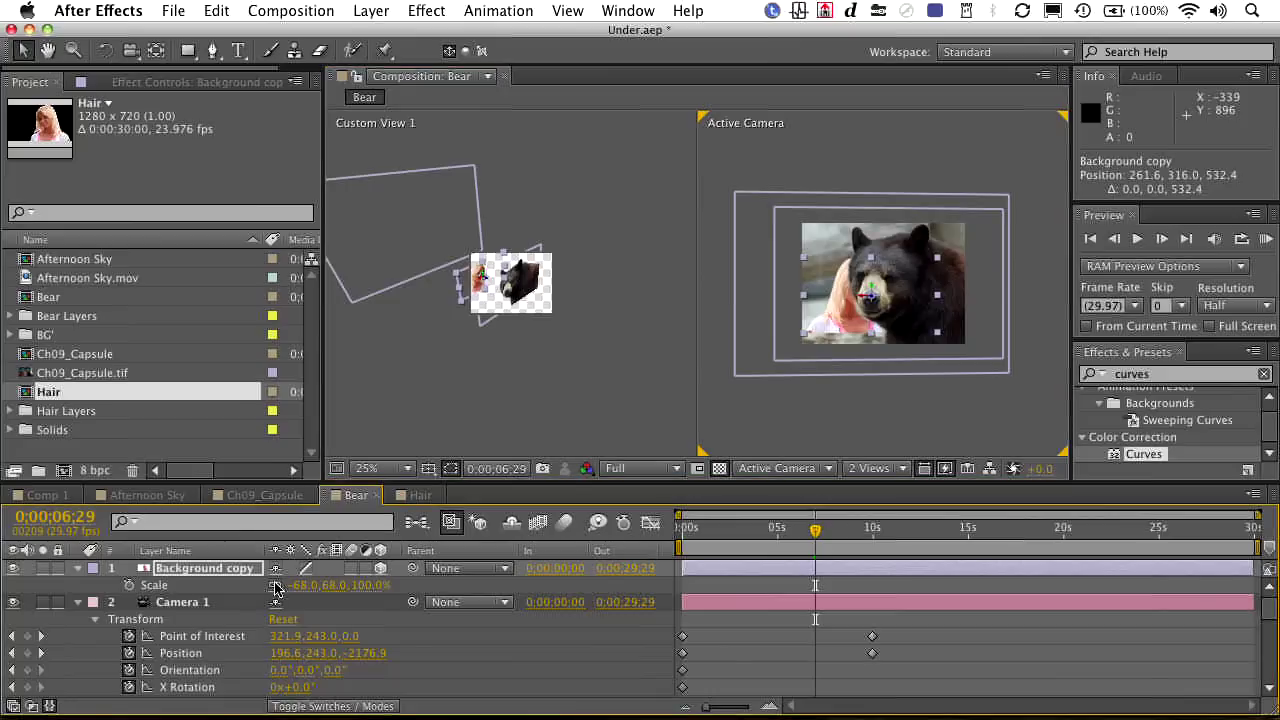
drag(297, 585, 260, 585)
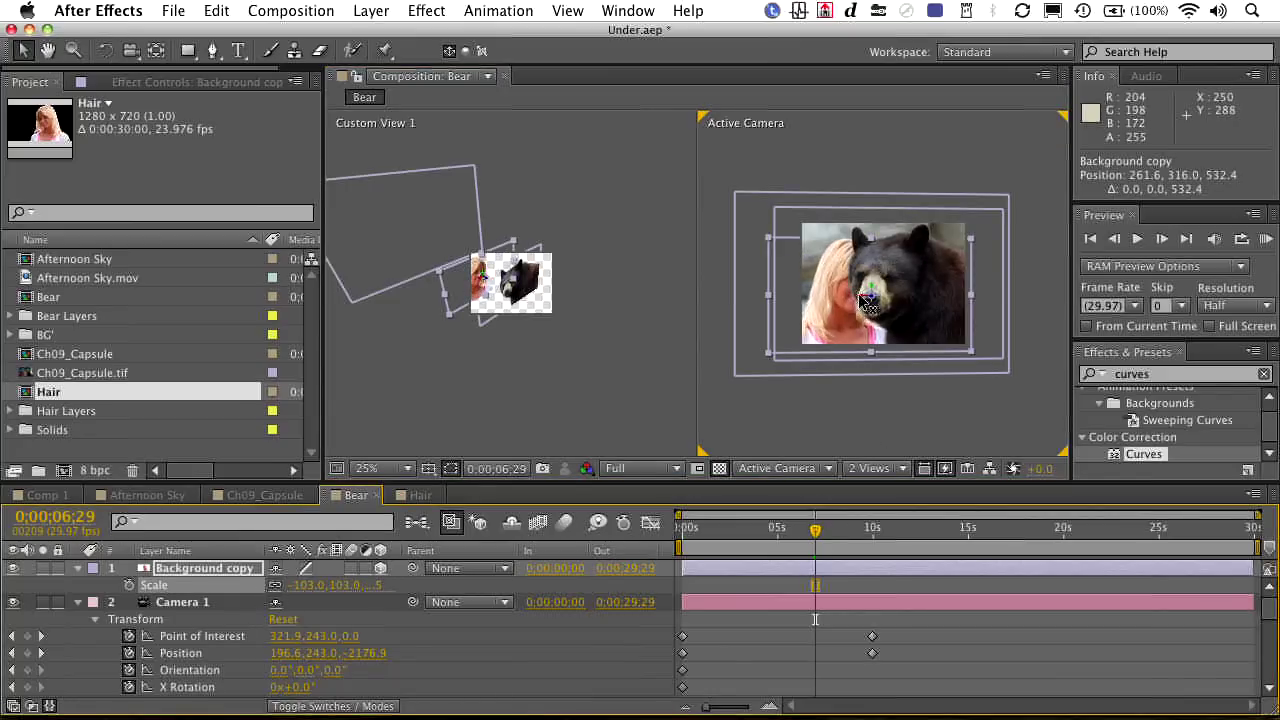
drag(864, 300, 801, 304)
drag(810, 532, 728, 532)
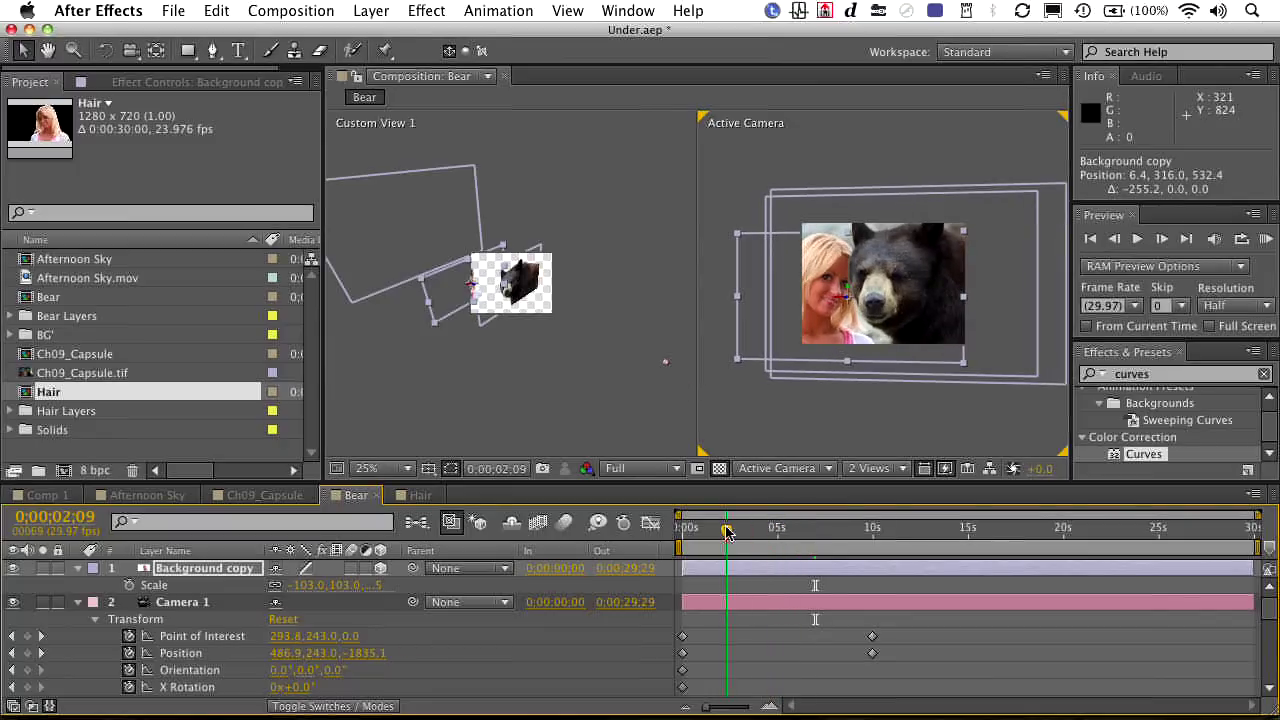
- Switch to a single Active Camera view at 100% magnification and RAM-preview the Bear comp
click(884, 478)
click(880, 486)
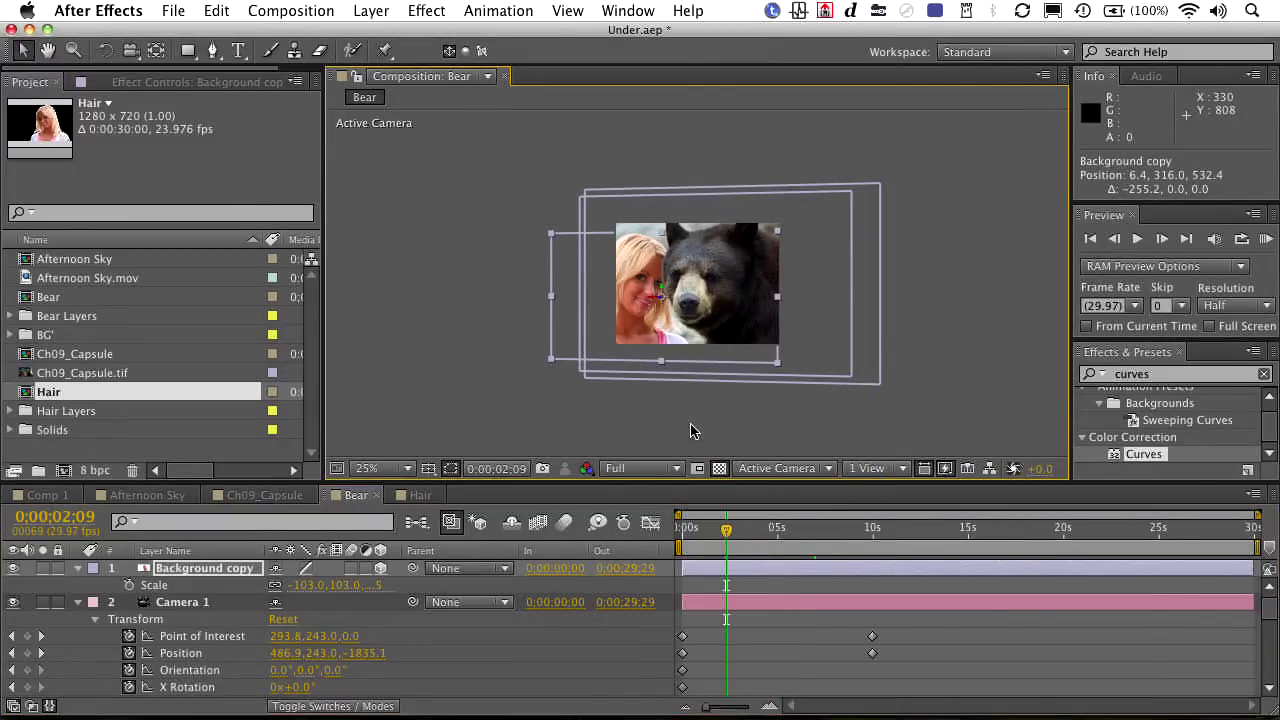
key(slash)
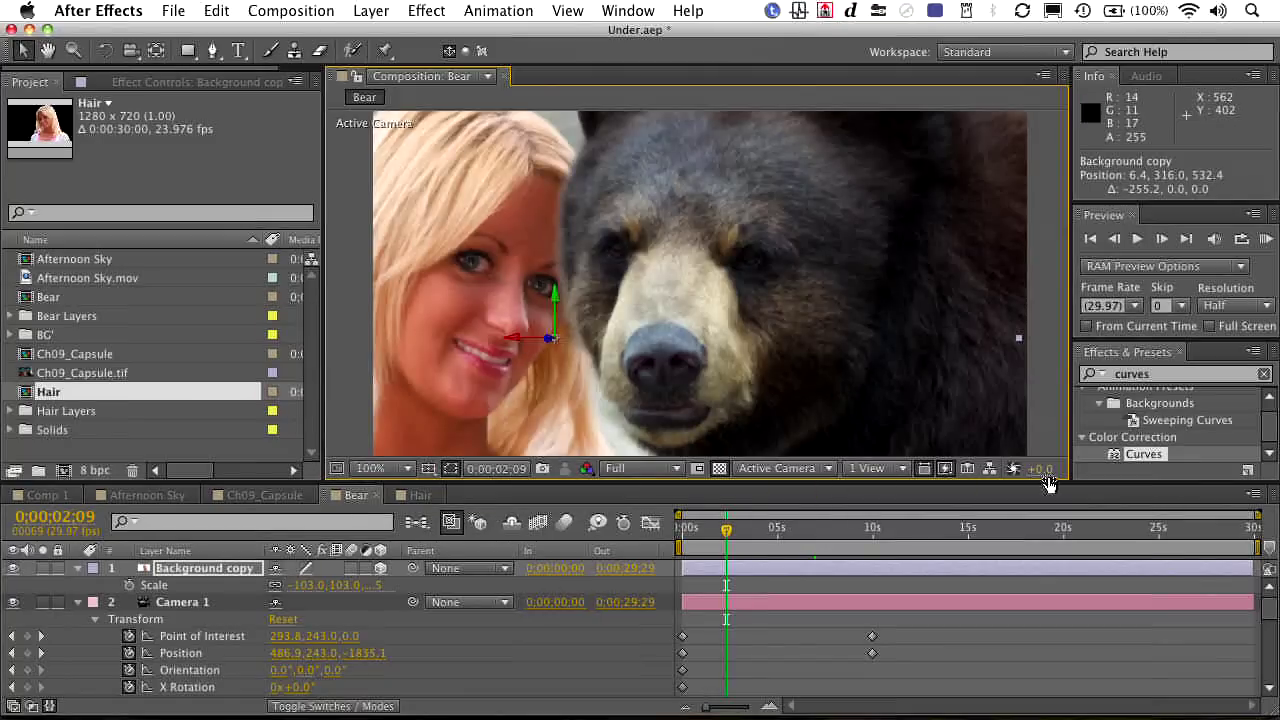
click(1267, 239)
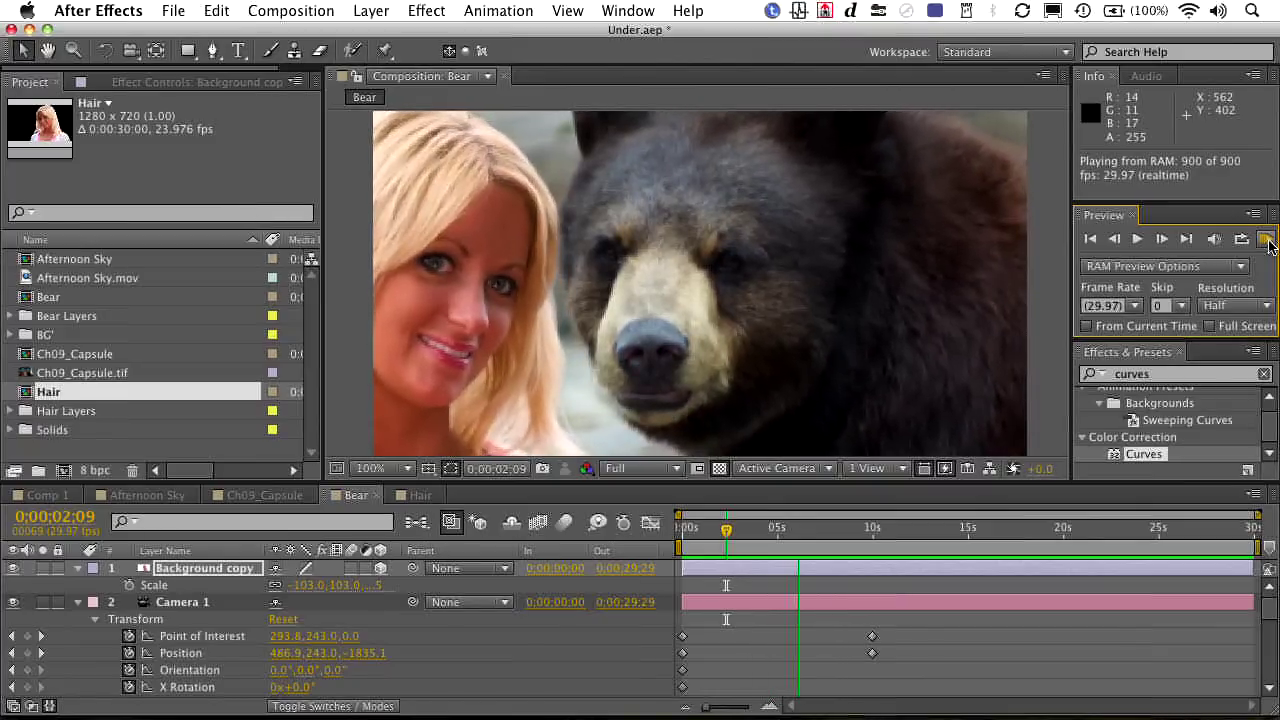
- Stop the RAM preview at 0;00;06;24 with Camera 1 mid-move
click(1267, 242)
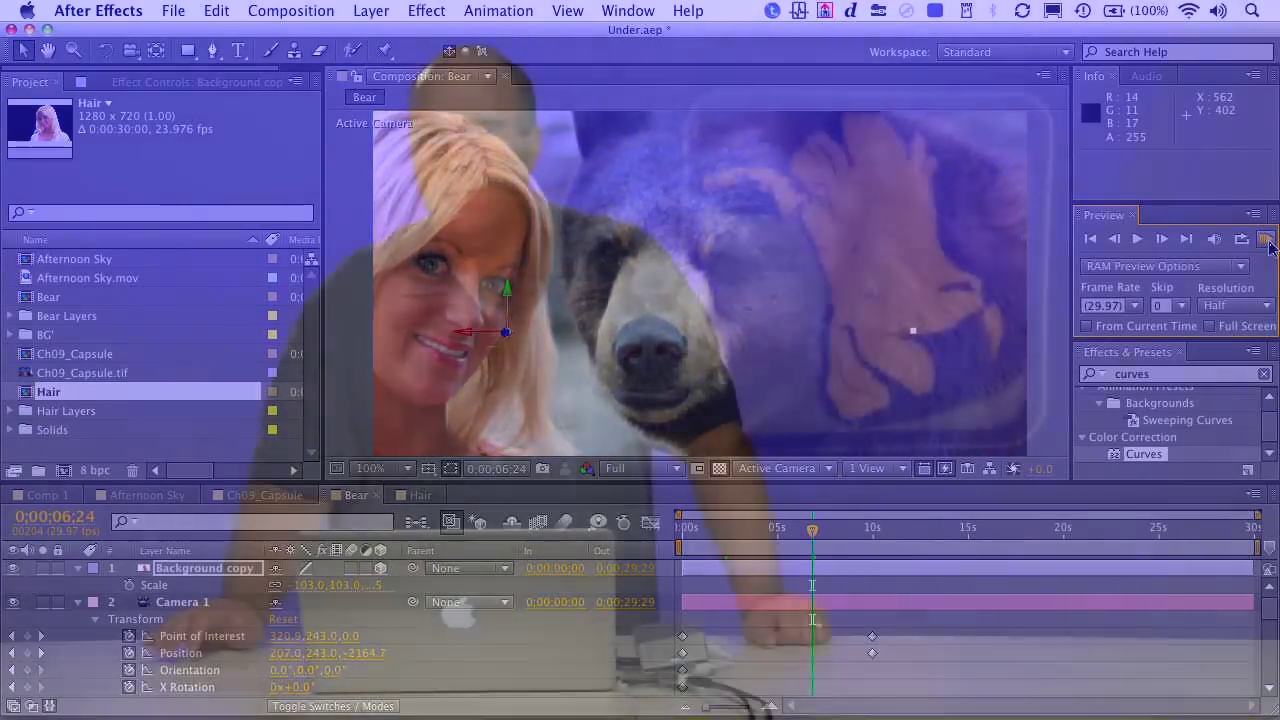